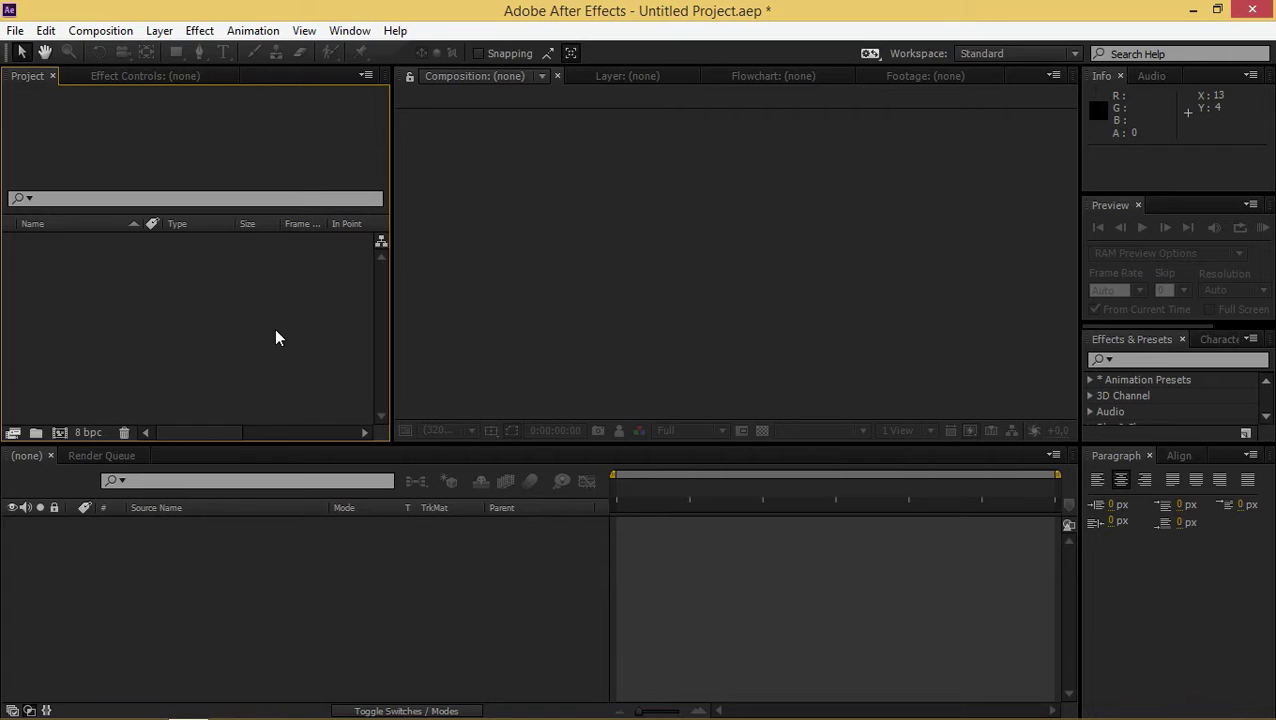
Create a 1920×1080, 29.97 fps, 4-second composition named Main
{"action": "left_click", "coordinate": [59, 430]}
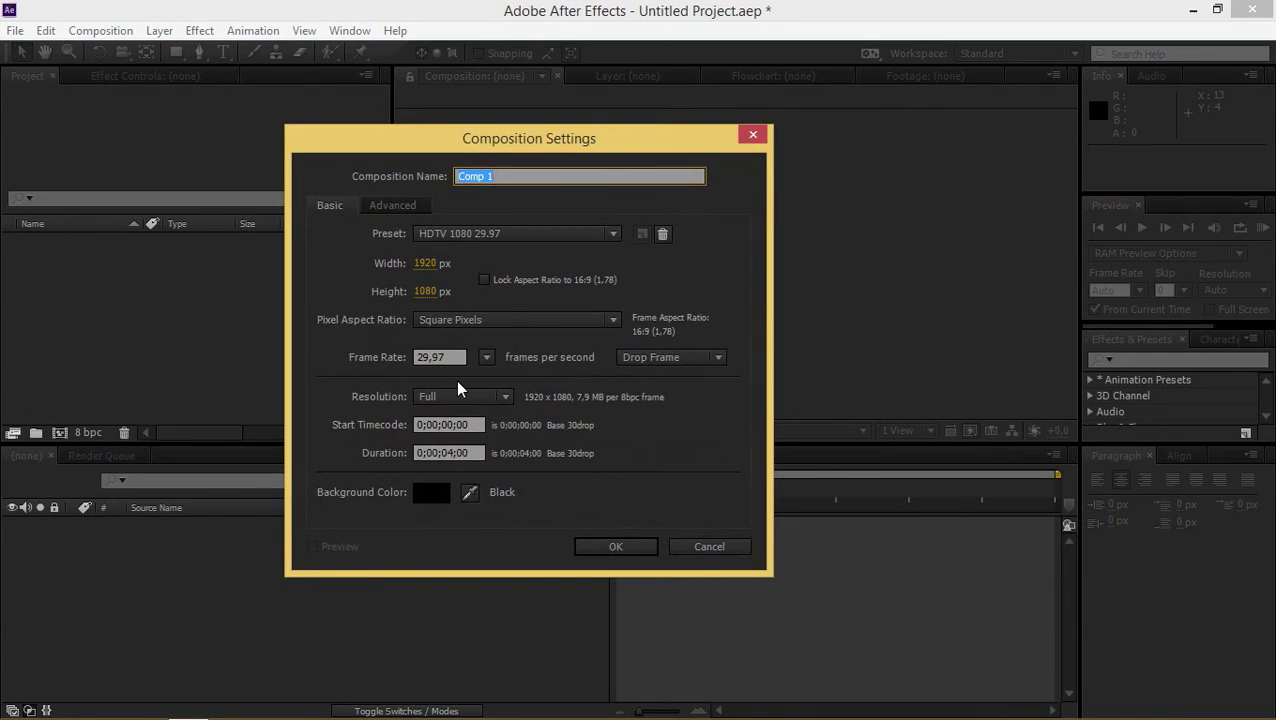
{"action": "type", "text": "Main"}
{"action": "left_click", "coordinate": [615, 548]}
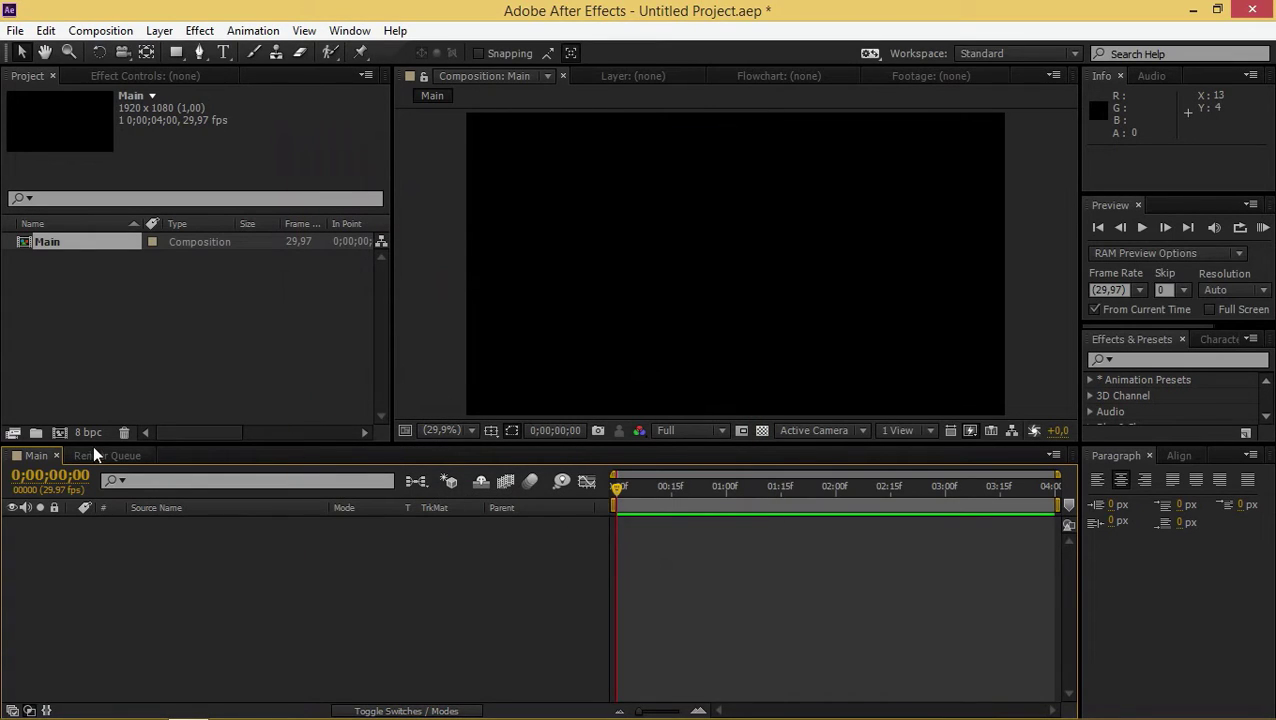
Create a second matching composition named Footage
{"action": "left_click", "coordinate": [59, 430]}
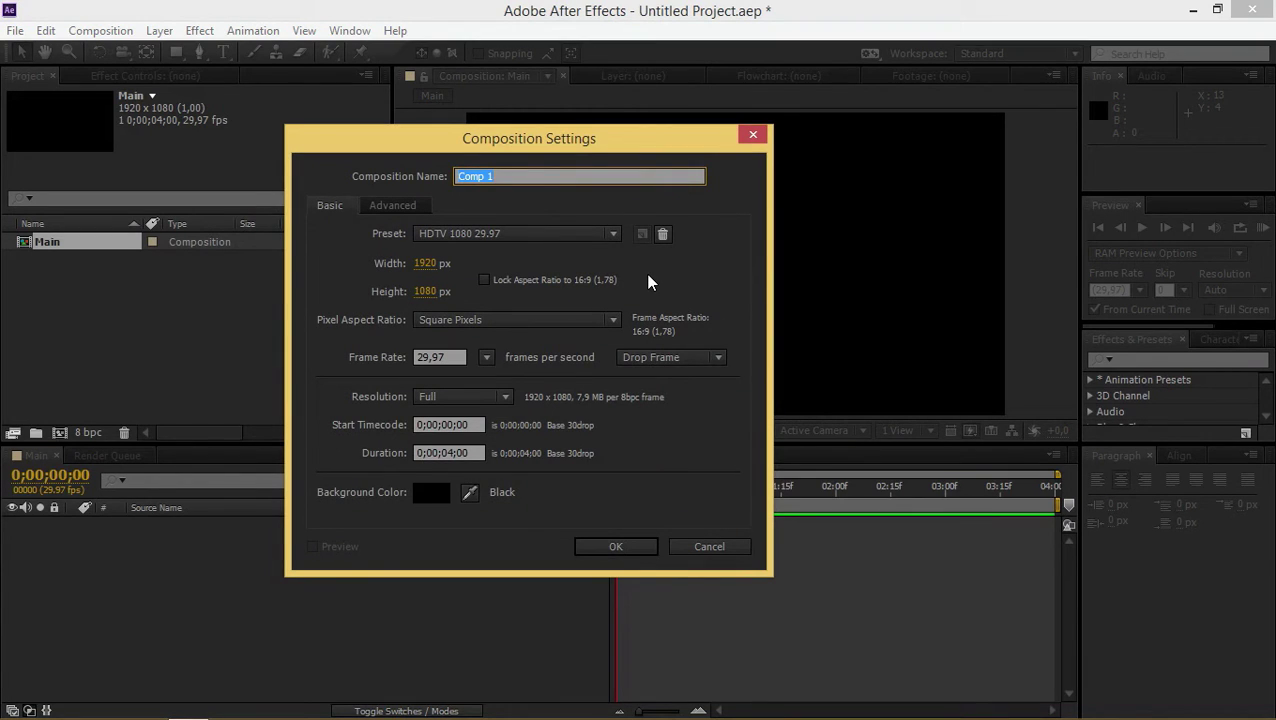
{"action": "type", "text": "Footage"}
{"action": "left_click", "coordinate": [616, 547]}
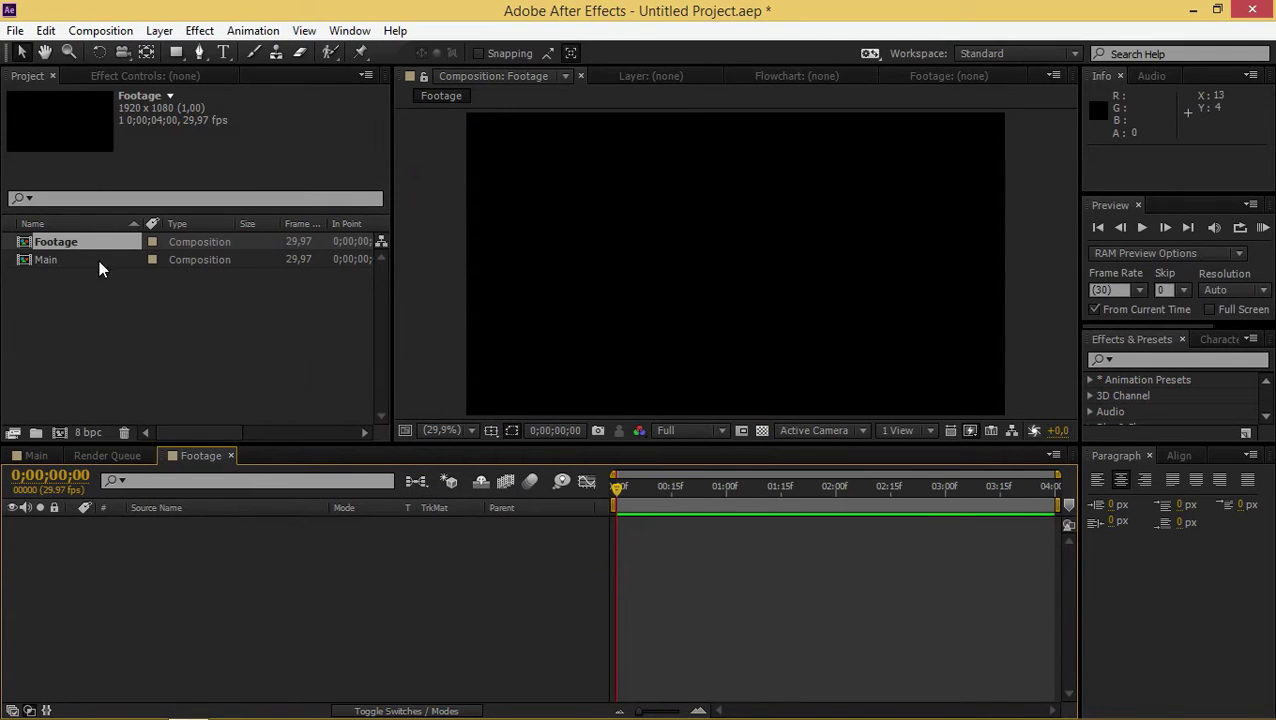
Add a full-frame red solid layer to the Footage composition
{"action": "left_click", "coordinate": [159, 30]}
{"action": "mouse_move", "coordinate": [229, 30]}
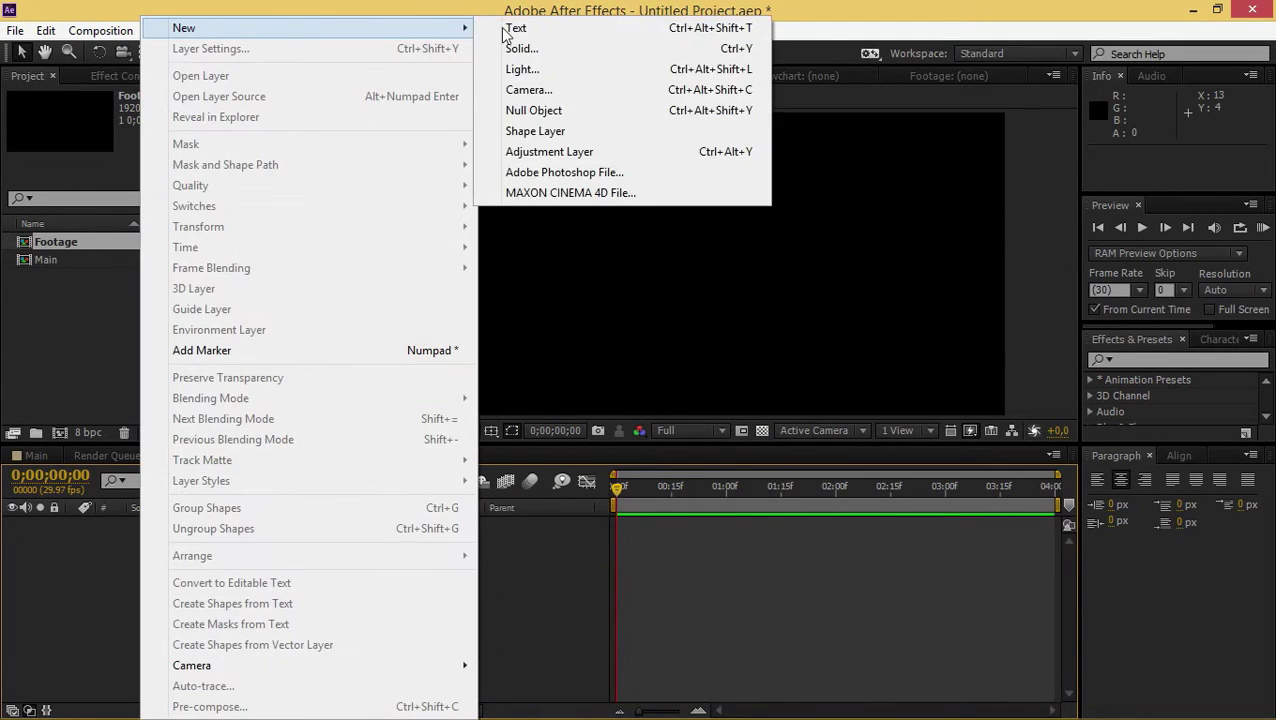
{"action": "left_click", "coordinate": [567, 58]}
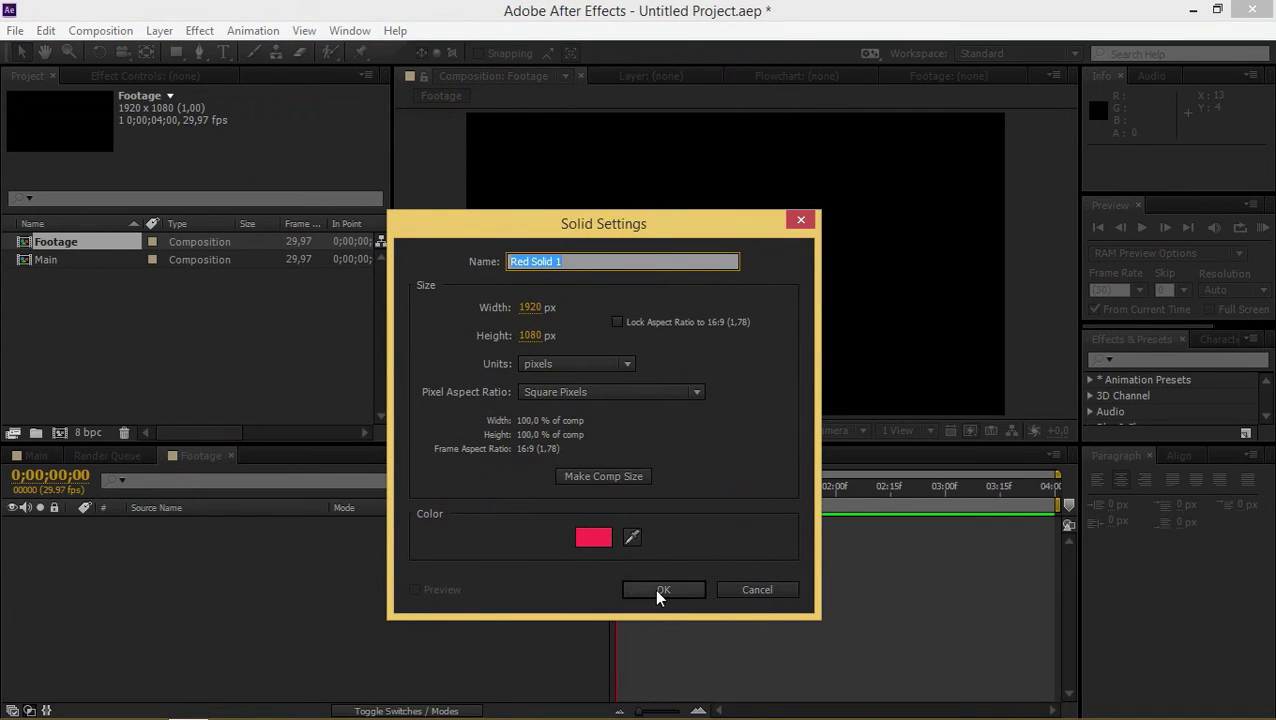
{"action": "left_click", "coordinate": [656, 588]}
Apply the Gradient Ramp effect to the red solid
{"action": "left_click", "coordinate": [1146, 360]}
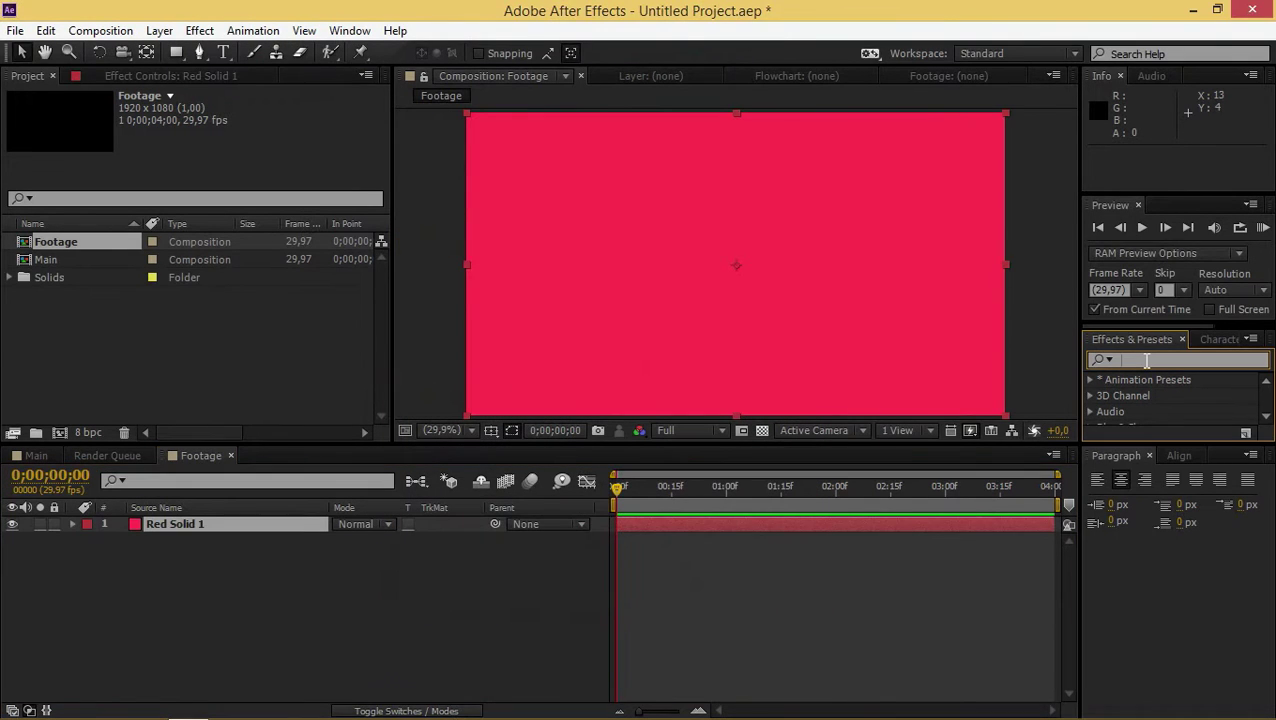
{"action": "type", "text": "grad"}
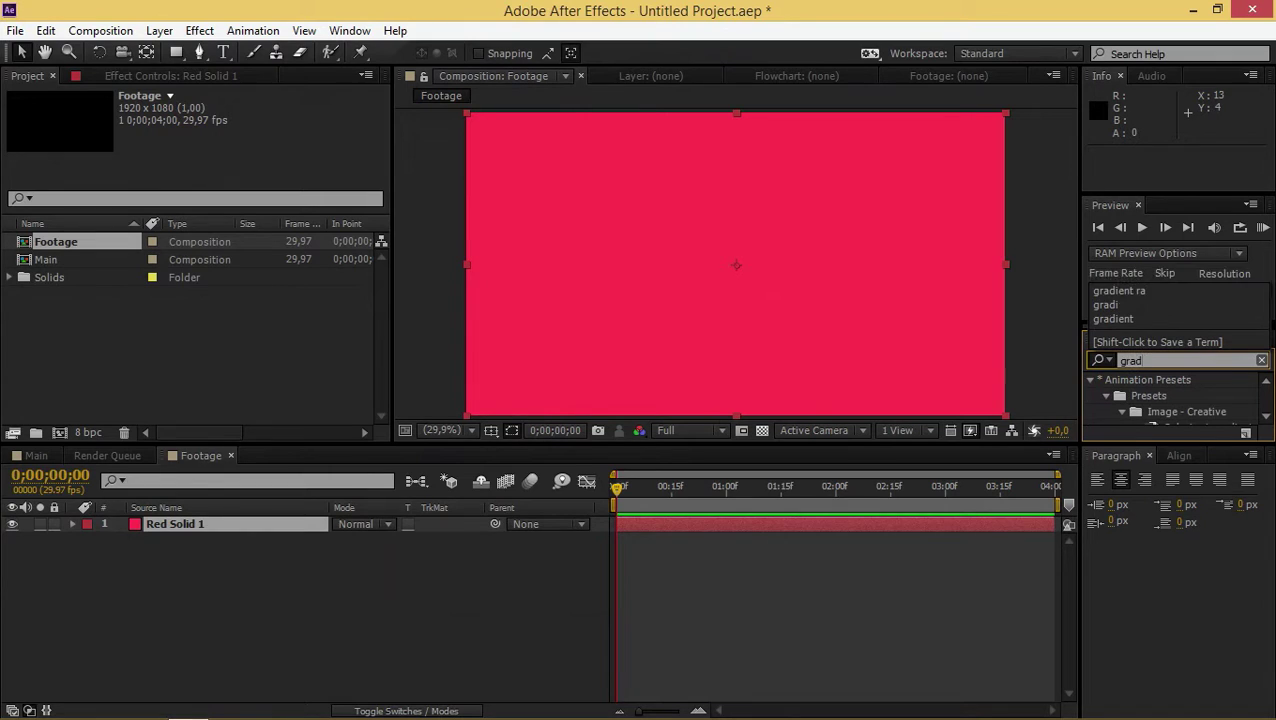
{"action": "type", "text": "ient ram"}
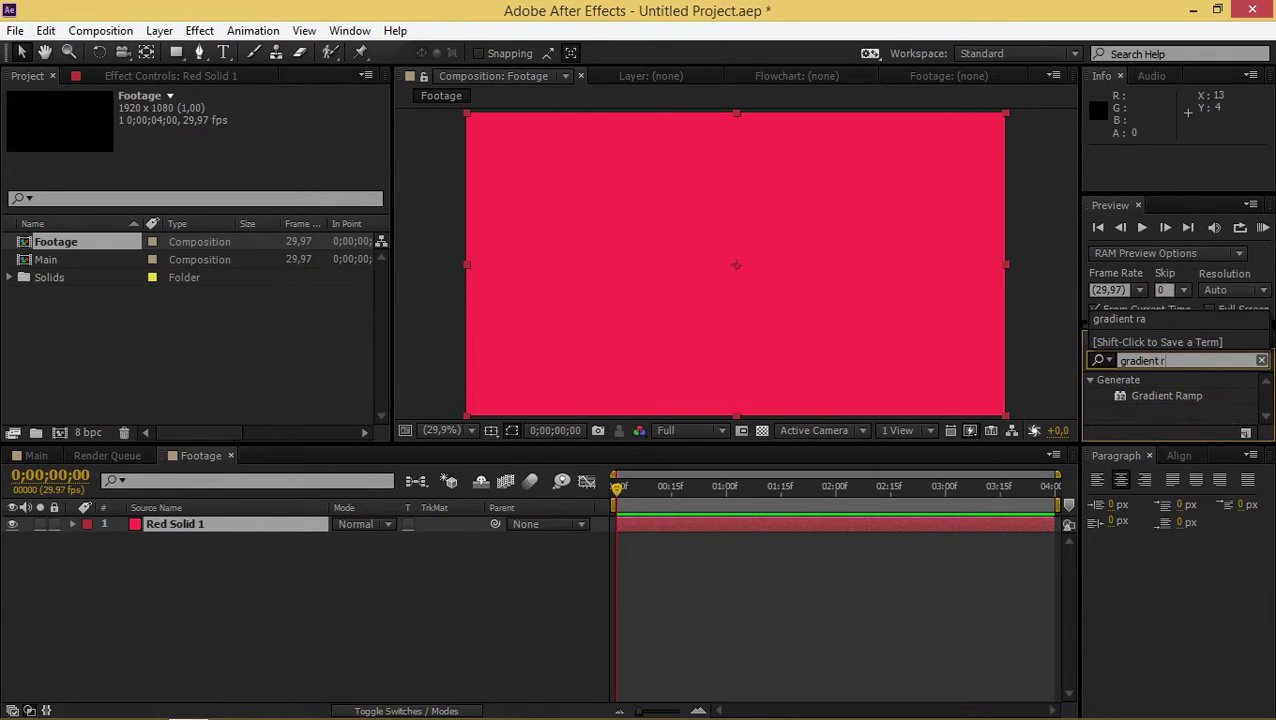
{"action": "left_click", "coordinate": [1168, 398]}
{"action": "left_click_drag", "start_coordinate": [1168, 398], "coordinate": [873, 371]}
{"action": "left_click", "coordinate": [1262, 361]}
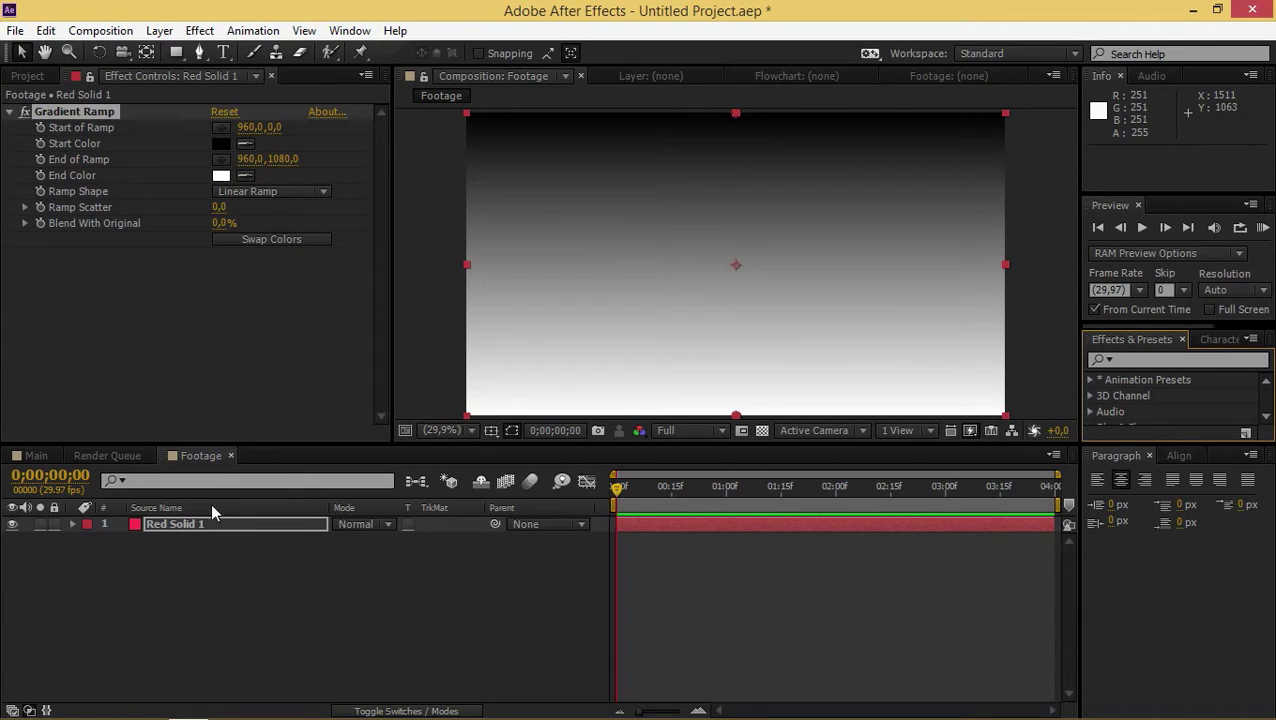
Make the ramp white to black and Radial, with the end point at 2592,1698
{"action": "left_click", "coordinate": [221, 175]}
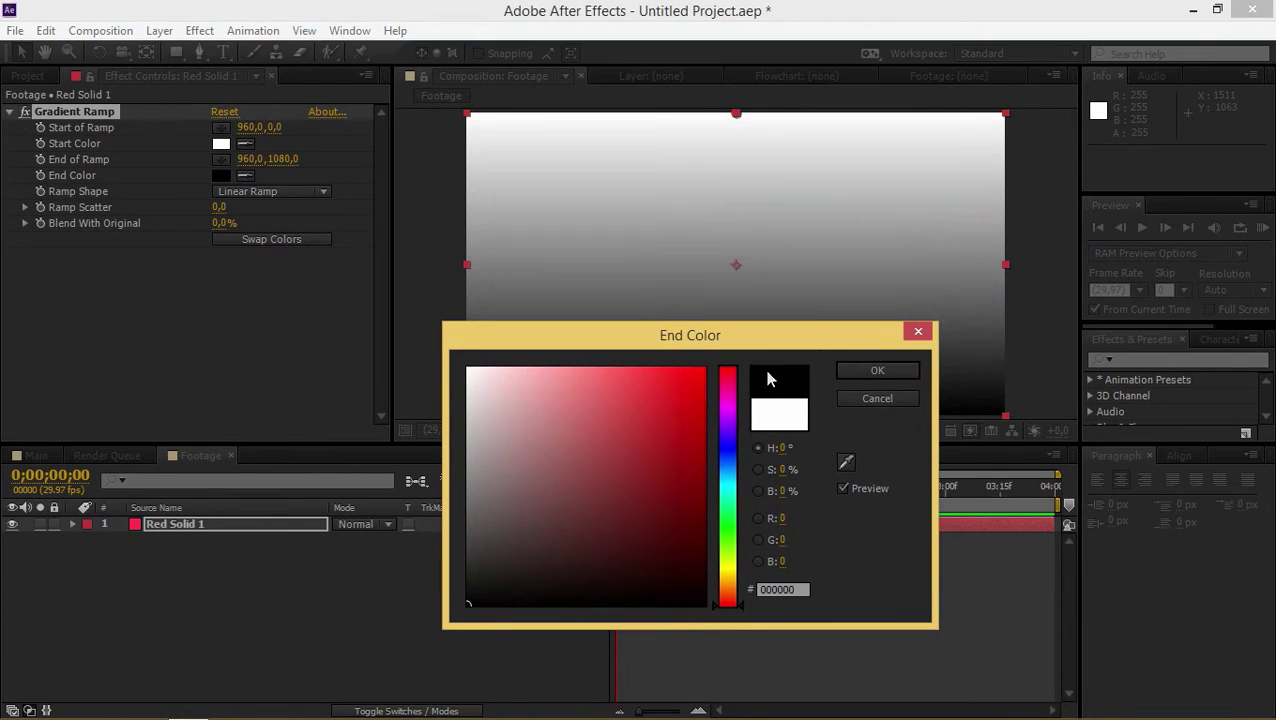
{"action": "left_click", "coordinate": [846, 366]}
{"action": "scroll", "coordinate": [768, 270], "scroll_direction": "down", "scroll_amount": 1}
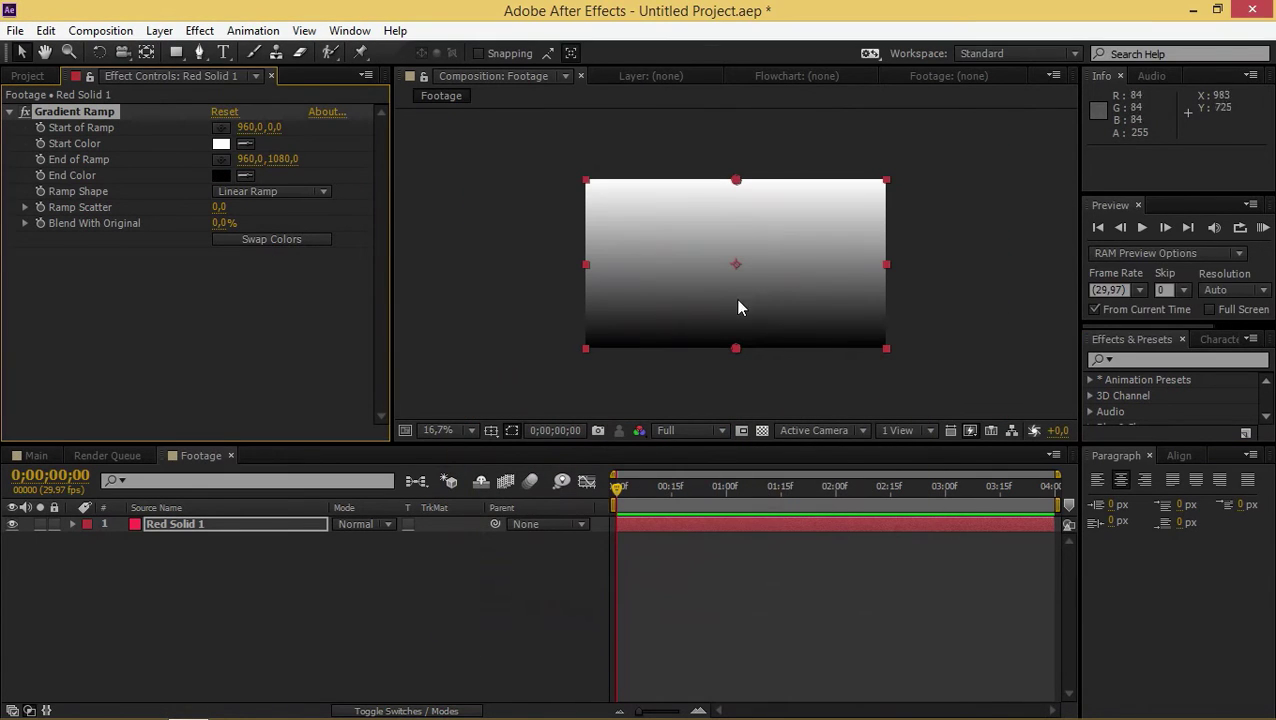
{"action": "left_click", "coordinate": [258, 191]}
{"action": "left_click", "coordinate": [268, 232]}
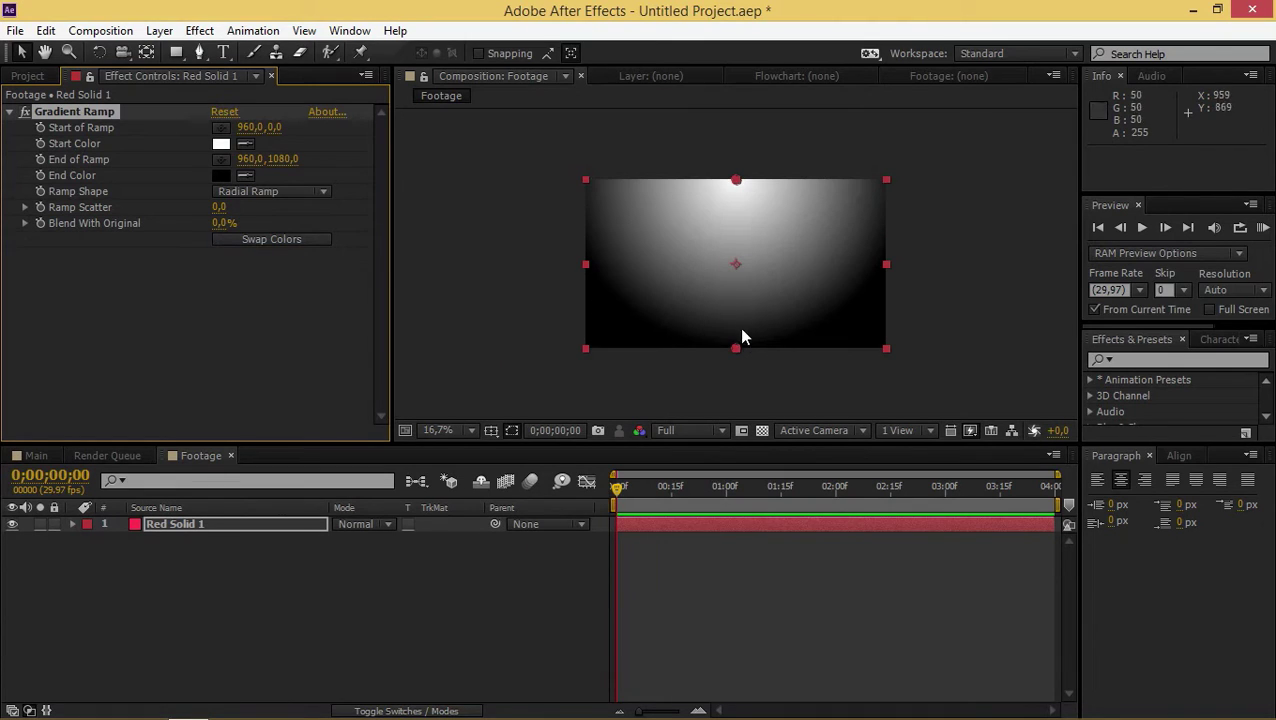
{"action": "left_click_drag", "start_coordinate": [736, 348], "coordinate": [984, 438]}
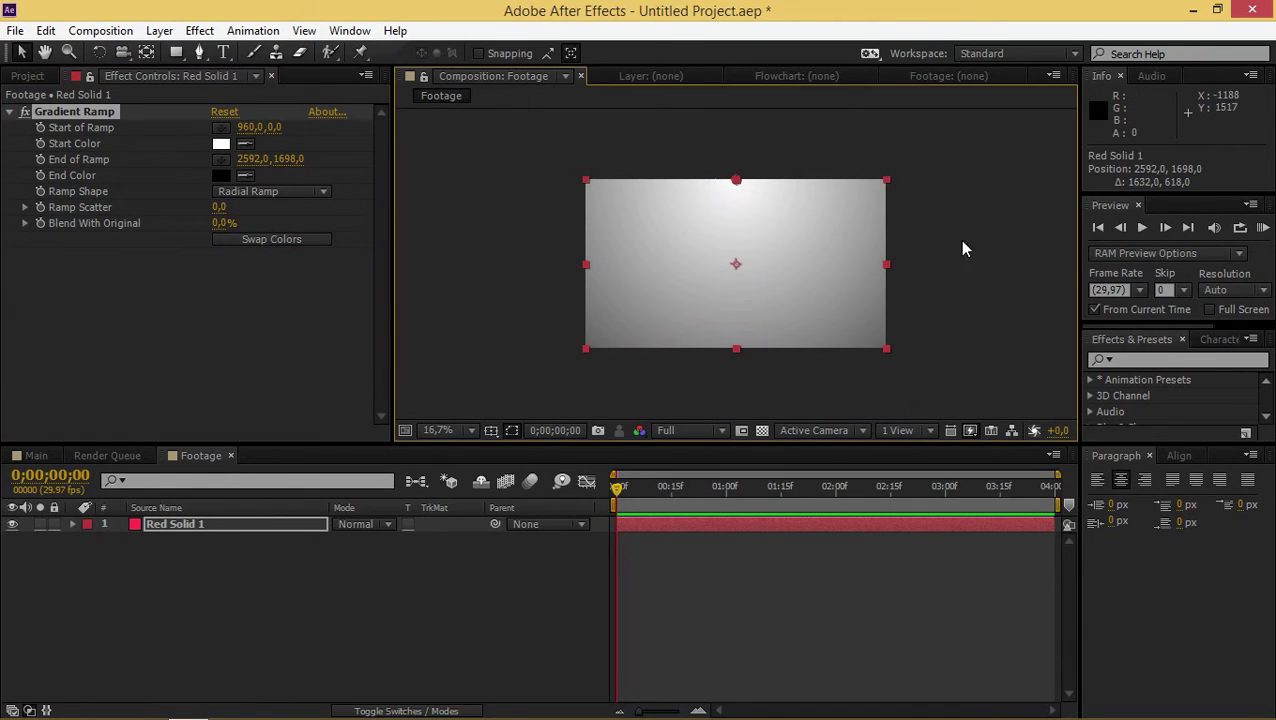
Nest the Footage composition as a layer inside Main
{"action": "left_click", "coordinate": [30, 456]}
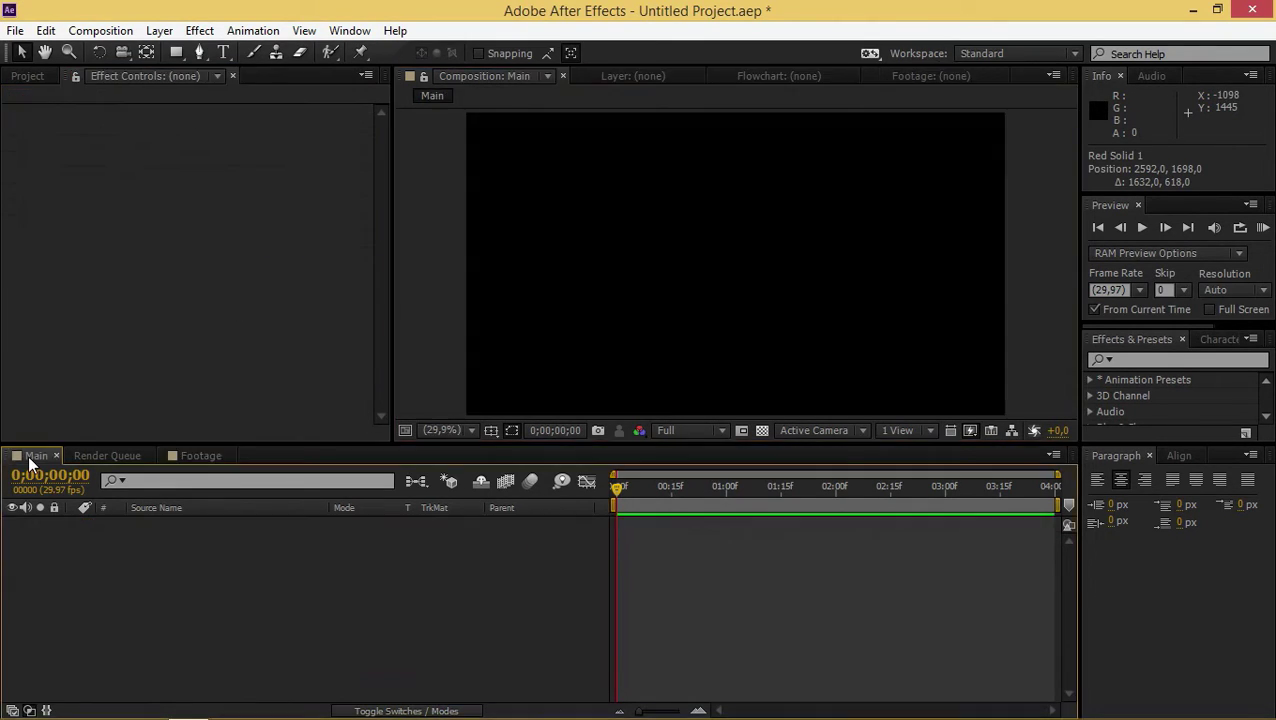
{"action": "left_click", "coordinate": [27, 76]}
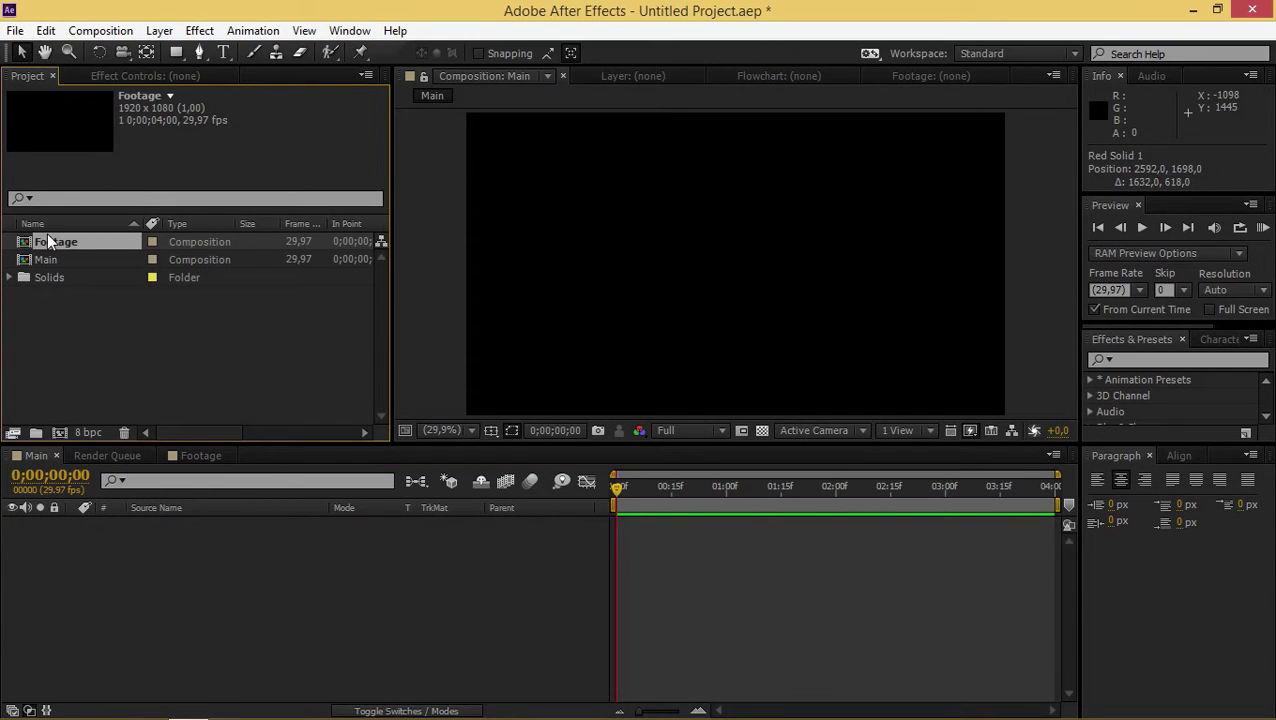
{"action": "left_click_drag", "start_coordinate": [48, 237], "coordinate": [181, 561]}
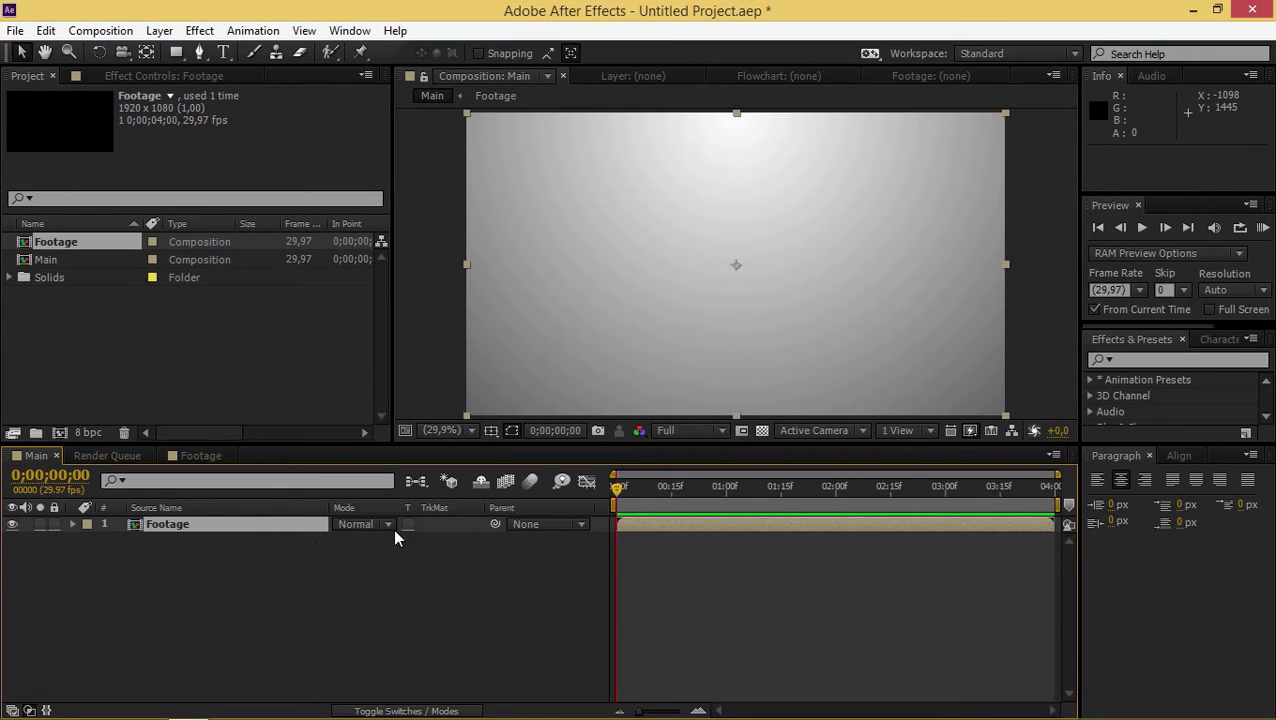
Show the grid in the Composition viewer and turn on Snap to Grid
{"action": "left_click", "coordinate": [492, 431]}
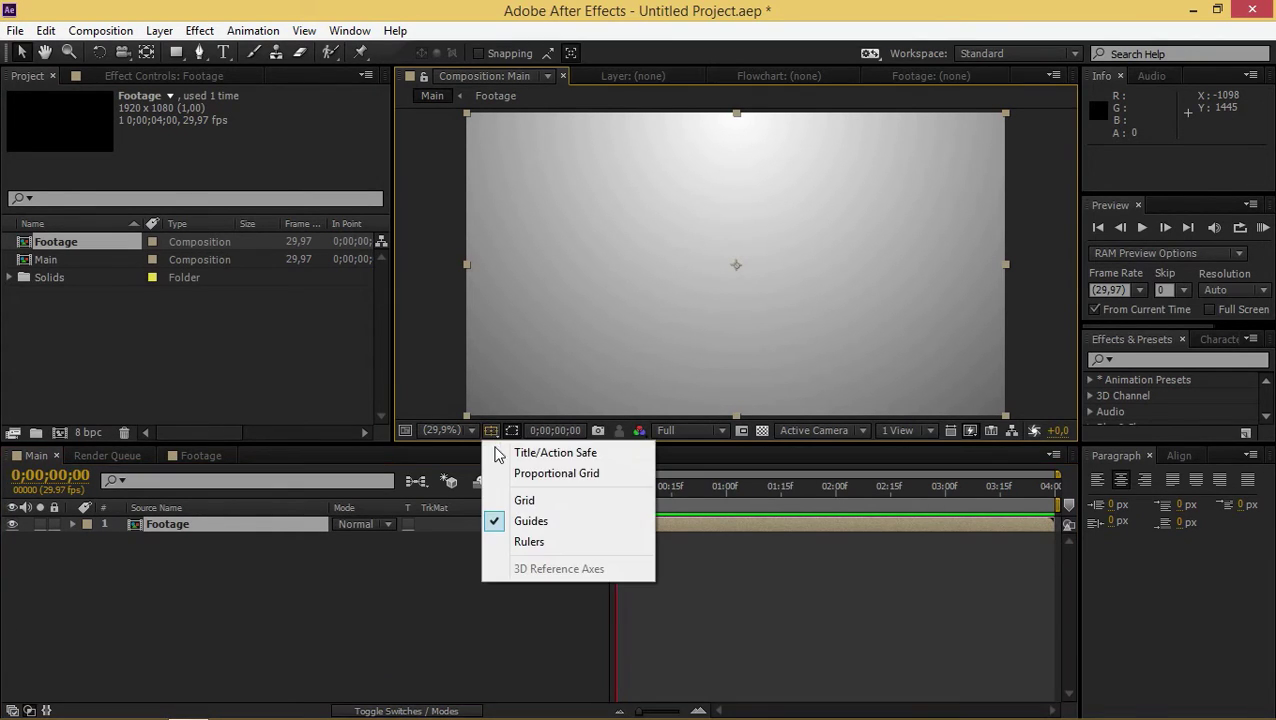
{"action": "left_click", "coordinate": [543, 502]}
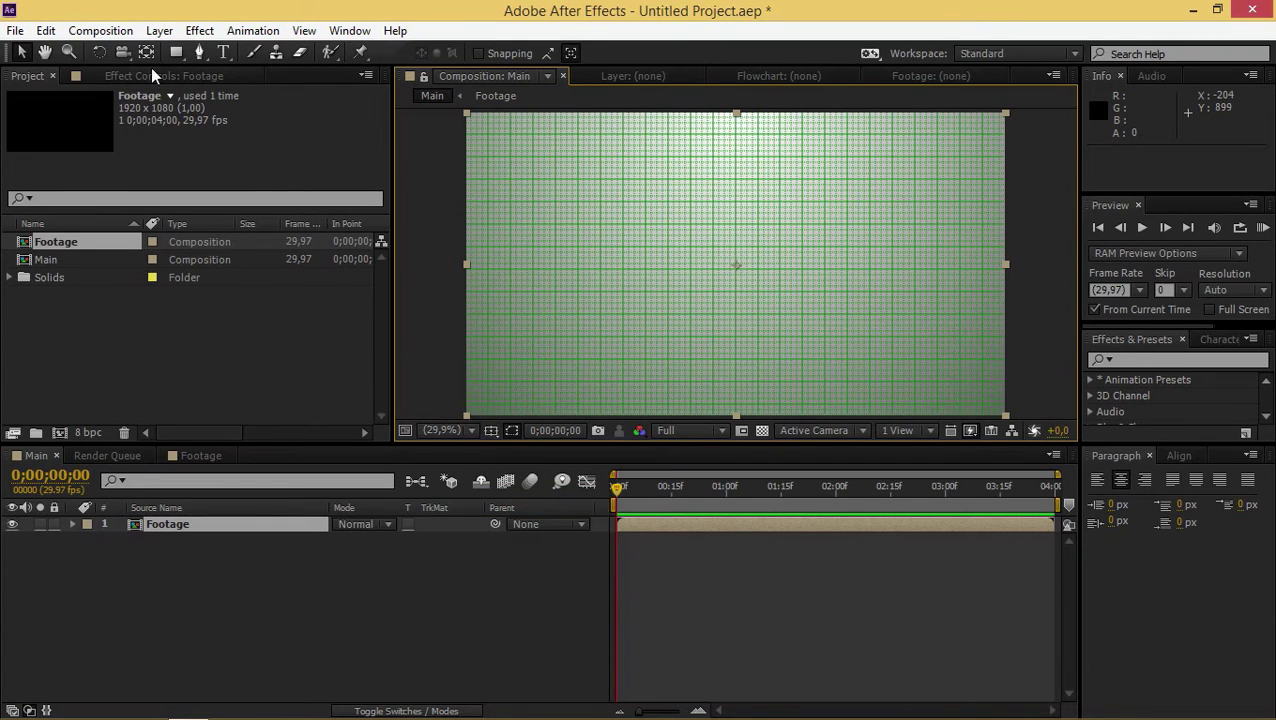
{"action": "left_click", "coordinate": [306, 31]}
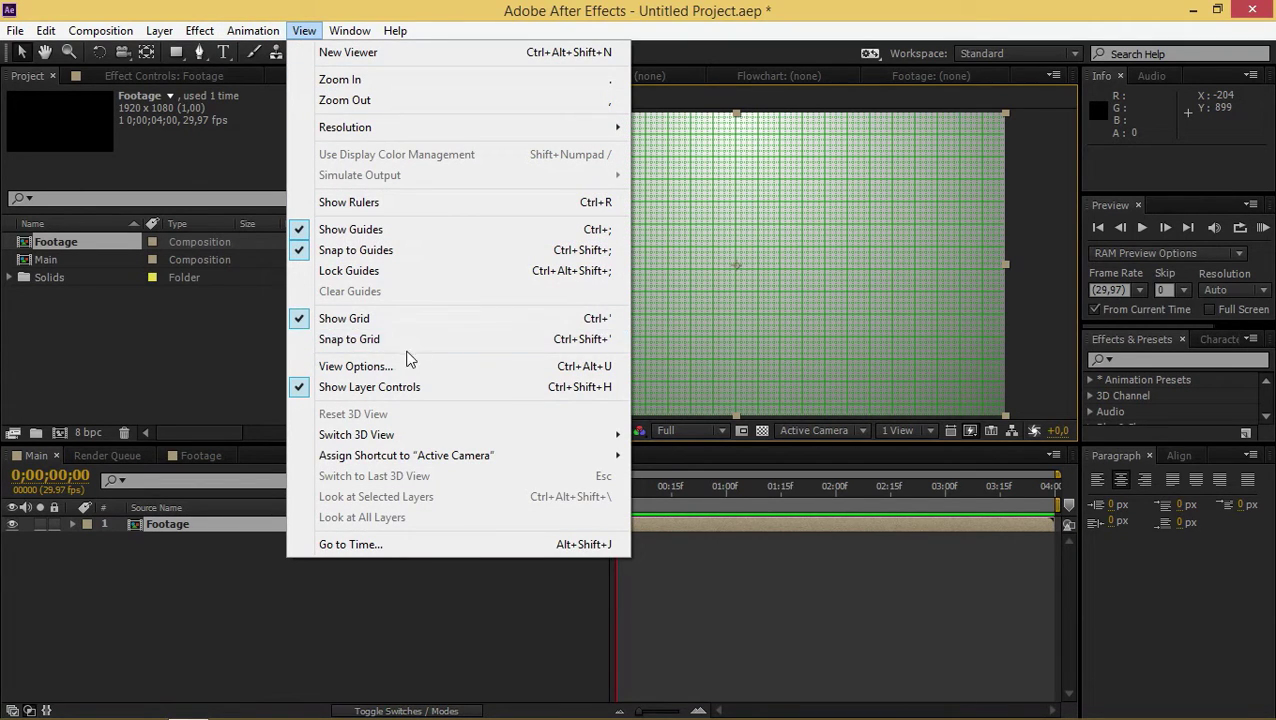
{"action": "left_click", "coordinate": [347, 341]}
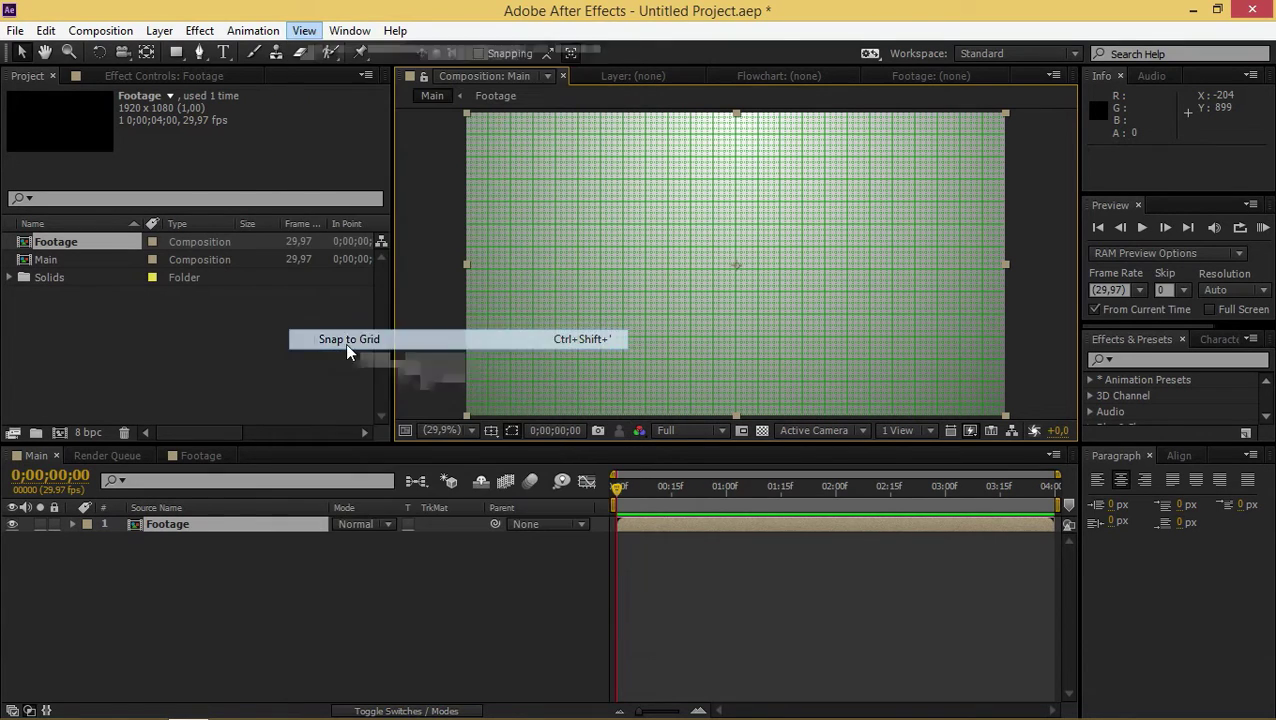
Duplicate the Footage layer to make five stacked copies in Main
{"action": "left_click", "coordinate": [428, 599]}
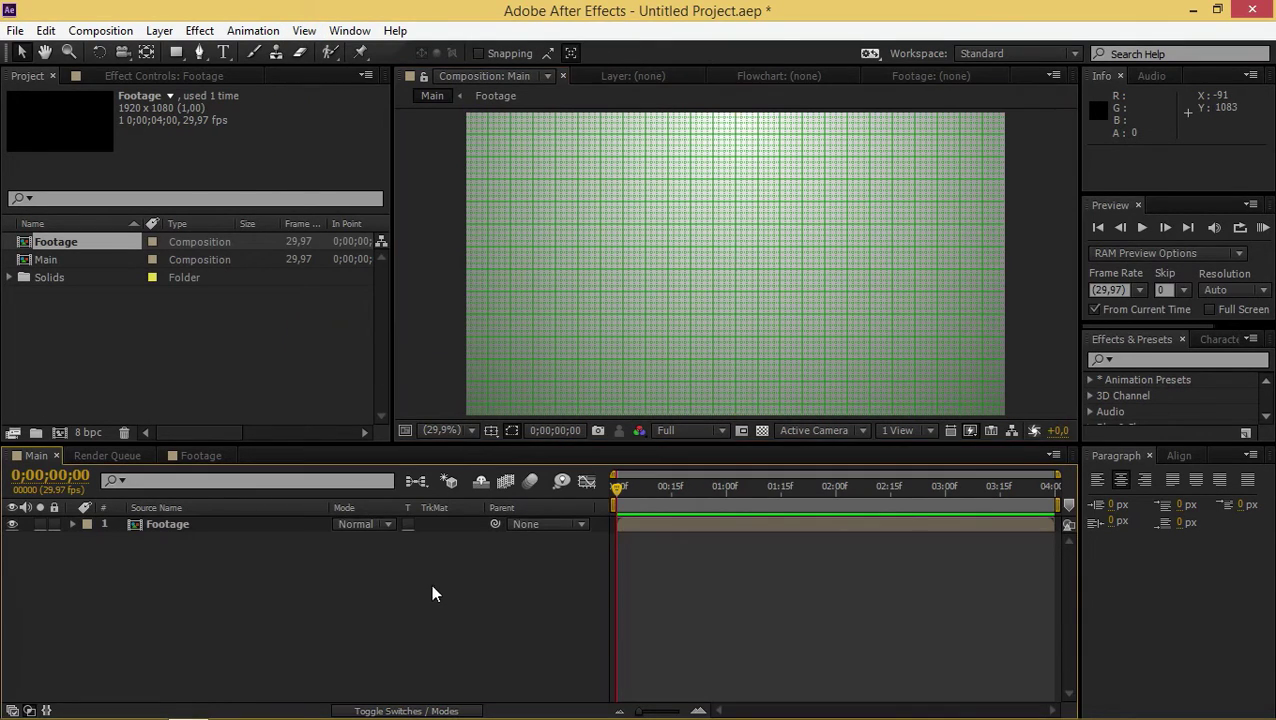
{"action": "left_click", "coordinate": [168, 524]}
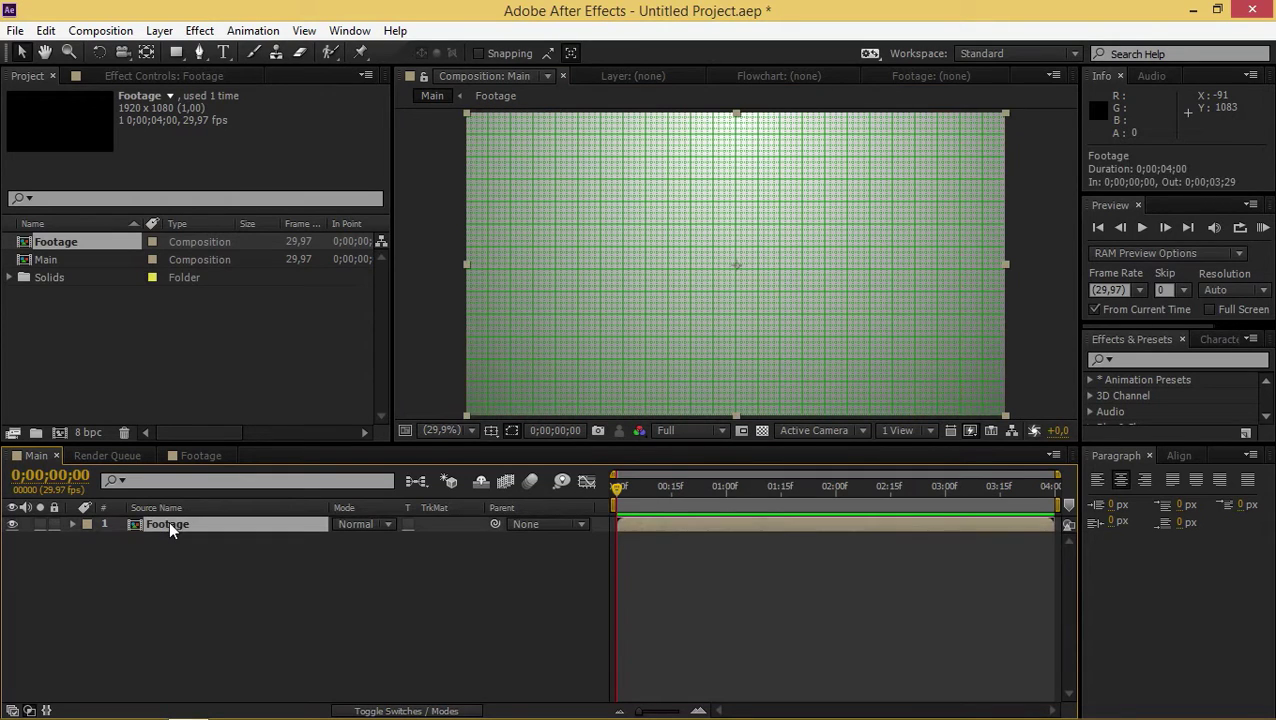
{"action": "key", "text": "ctrl+d"}
{"action": "key", "text": "ctrl+d"}
{"action": "key", "text": "ctrl+d"}
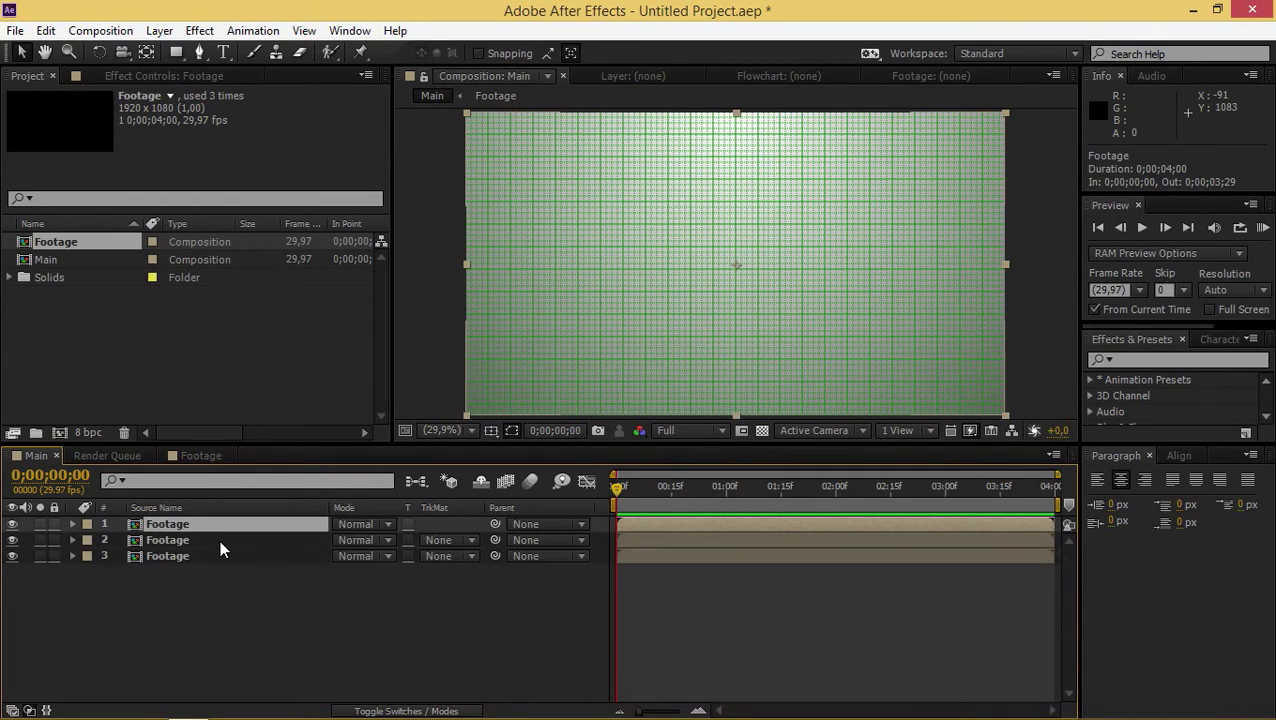
{"action": "key", "text": "ctrl+d"}
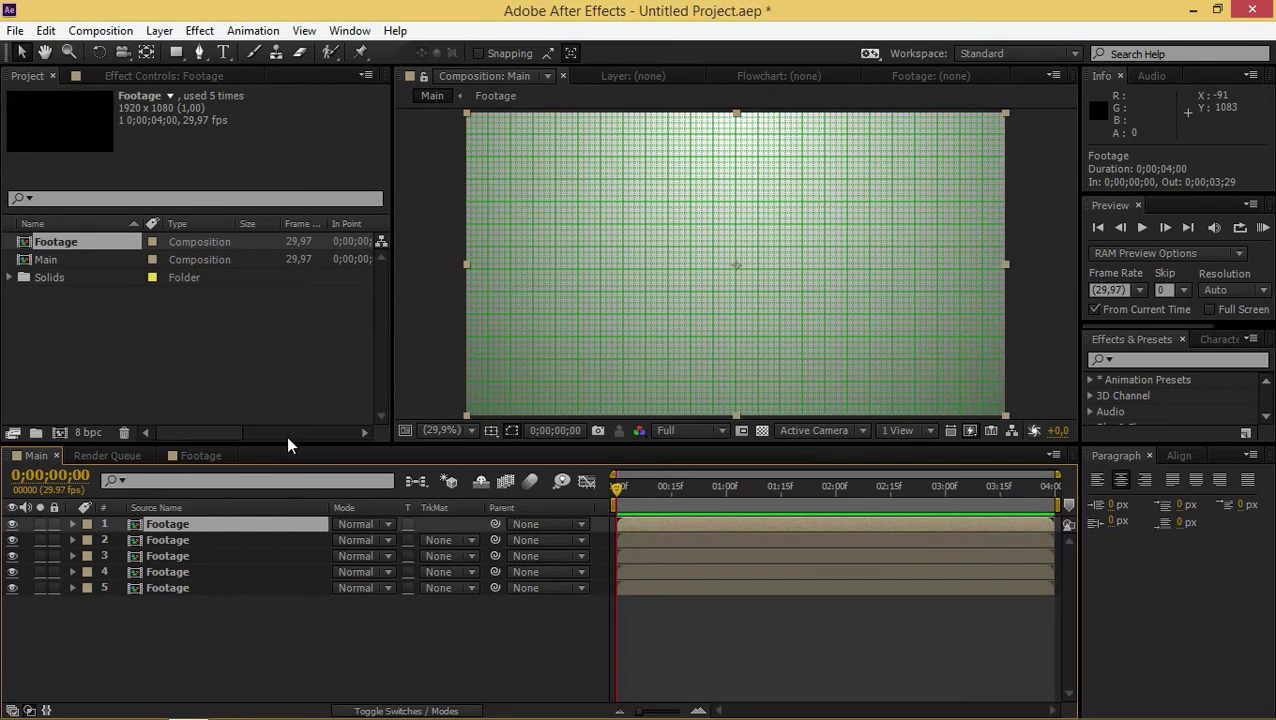
{"action": "left_click", "coordinate": [196, 54]}
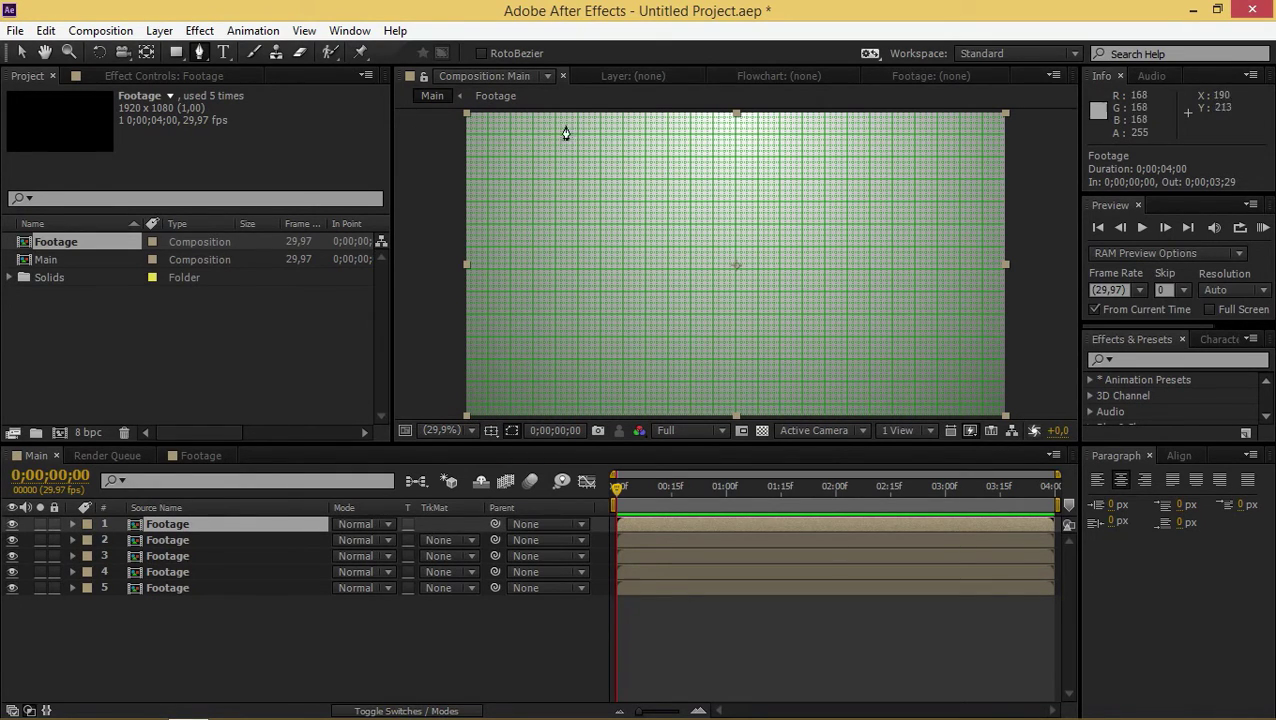
{"action": "left_click", "coordinate": [167, 590]}
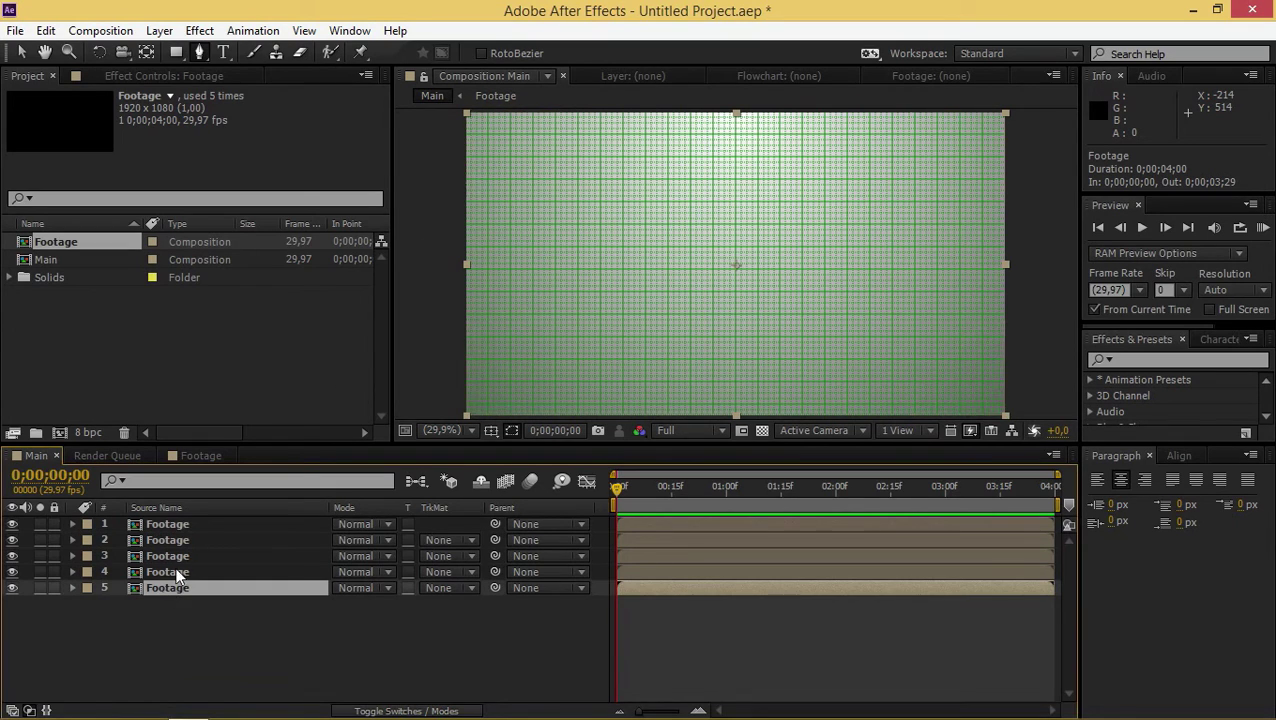
Give layer 5 a four-point slanted strip mask along the frame's left edge
{"action": "left_click", "coordinate": [466, 115]}
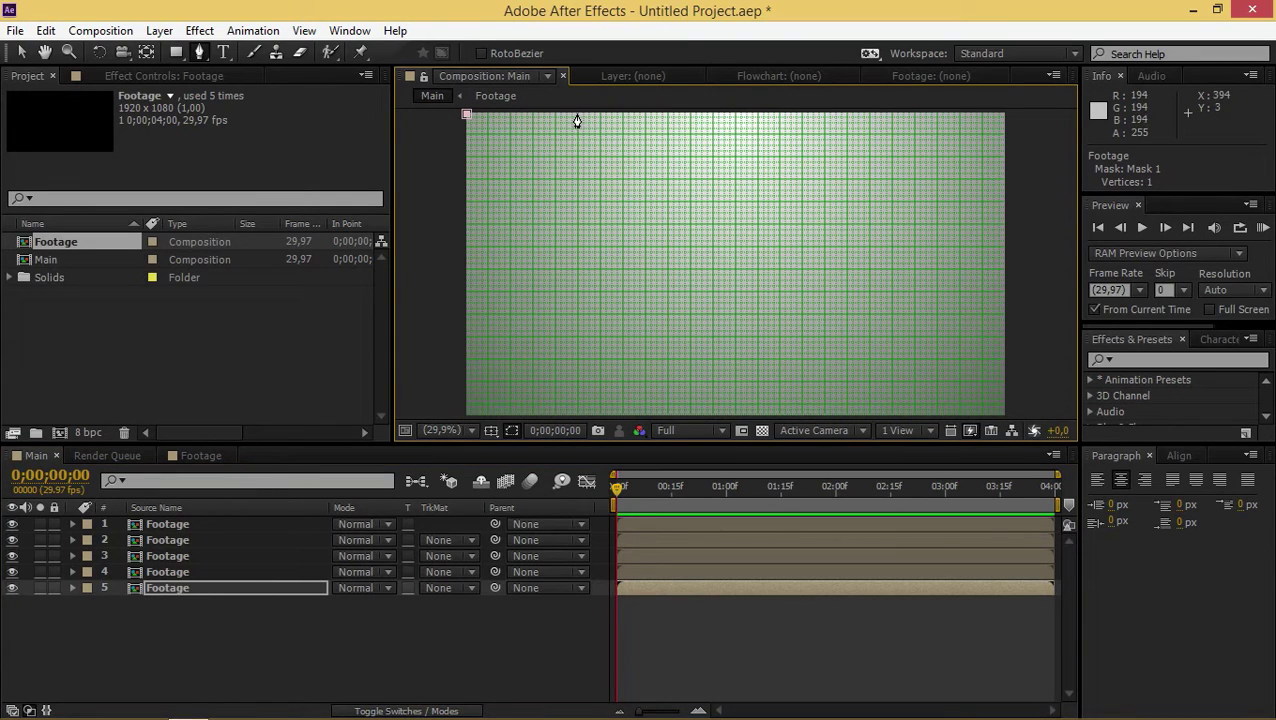
{"action": "left_click", "coordinate": [574, 114]}
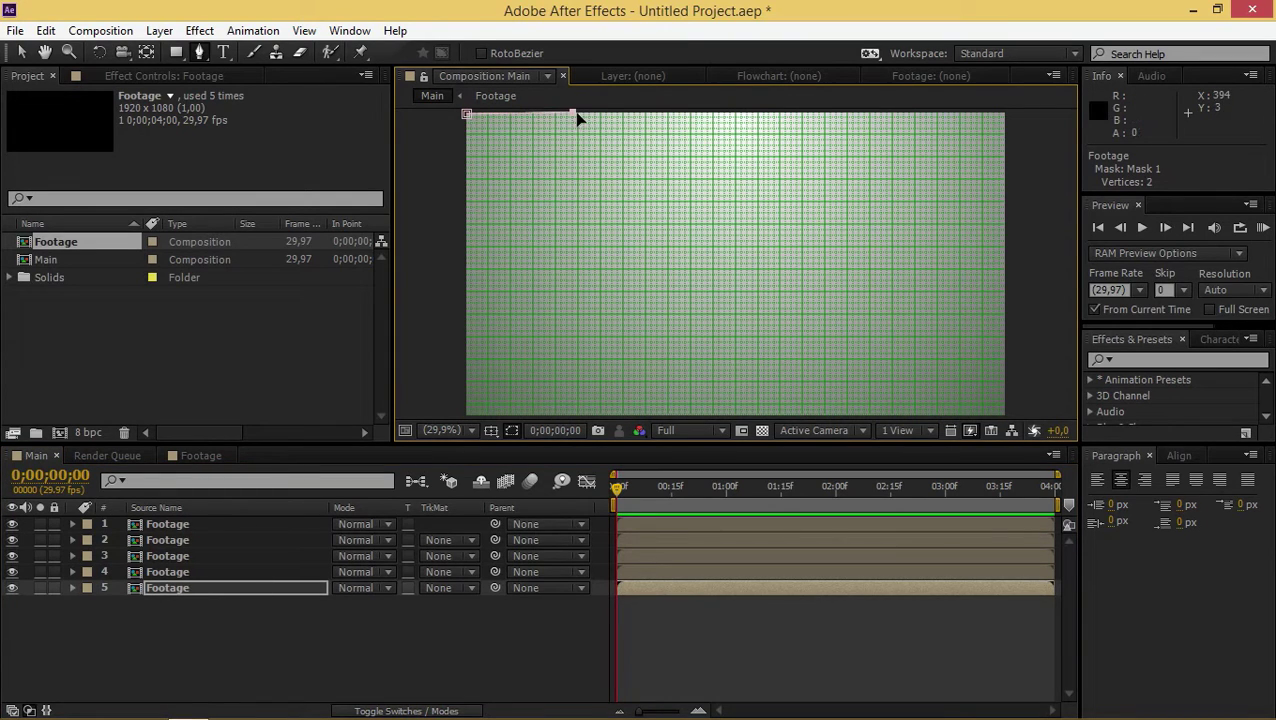
{"action": "left_click", "coordinate": [494, 410]}
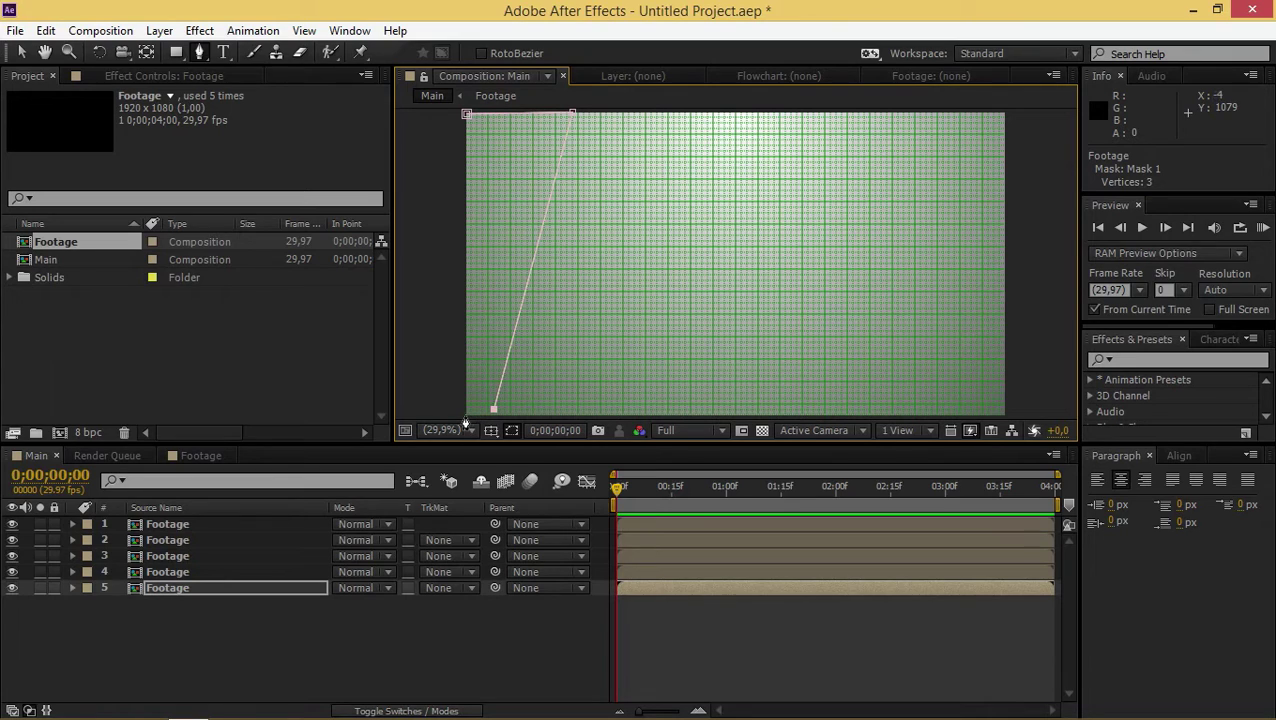
{"action": "left_click", "coordinate": [466, 410]}
{"action": "left_click", "coordinate": [466, 115]}
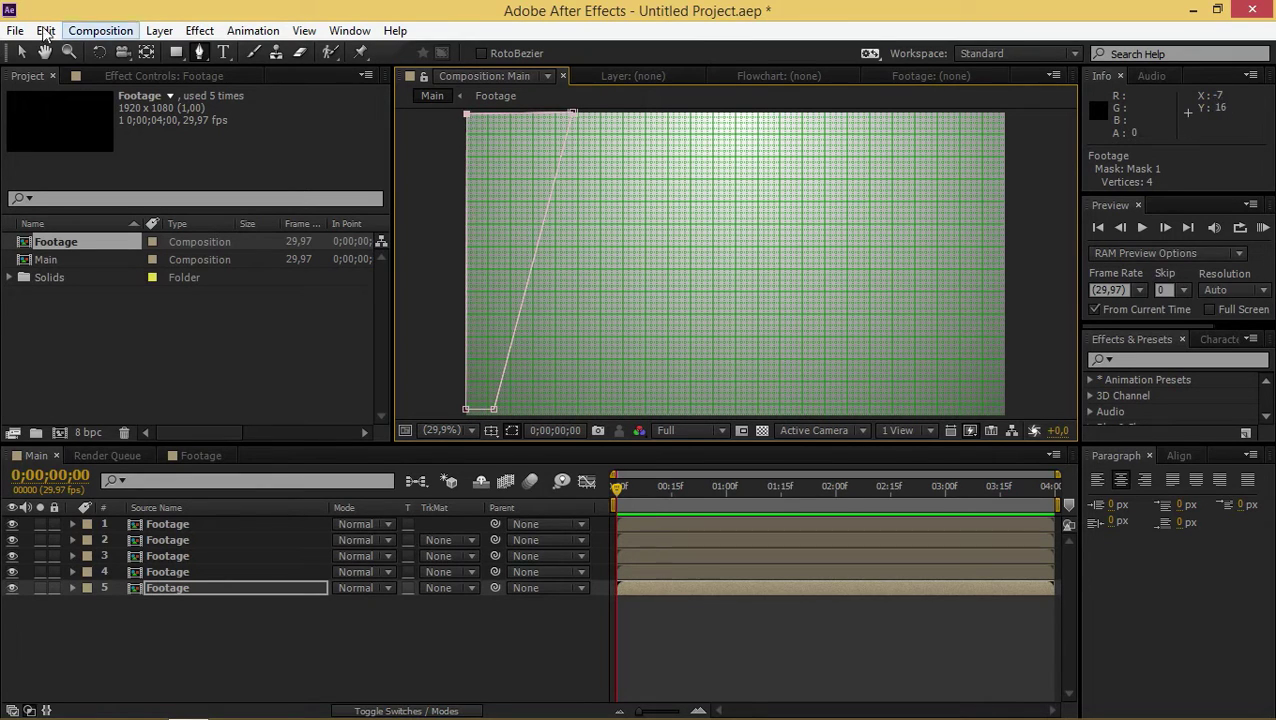
{"action": "left_click", "coordinate": [22, 55]}
{"action": "mouse_move", "coordinate": [578, 117]}
{"action": "left_mouse_down"}
{"action": "mouse_move", "coordinate": [575, 165]}
{"action": "mouse_move", "coordinate": [586, 118]}
{"action": "left_mouse_up"}
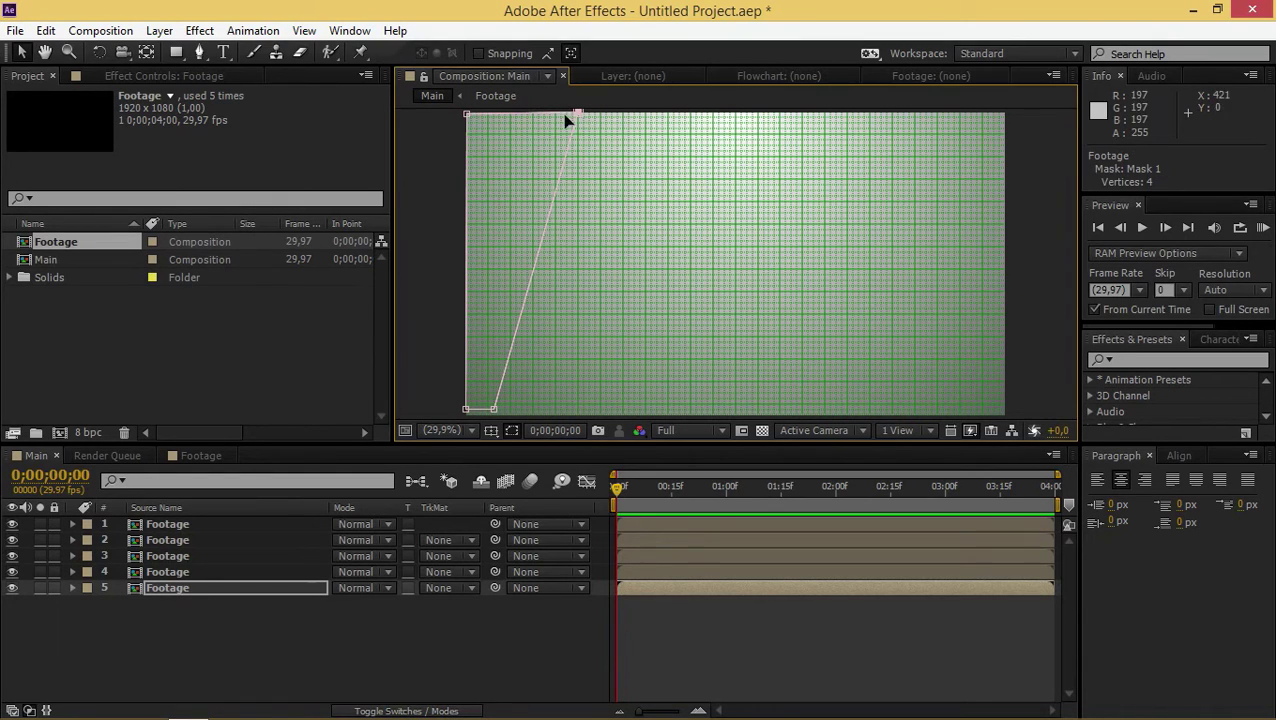
{"action": "left_click", "coordinate": [469, 114]}
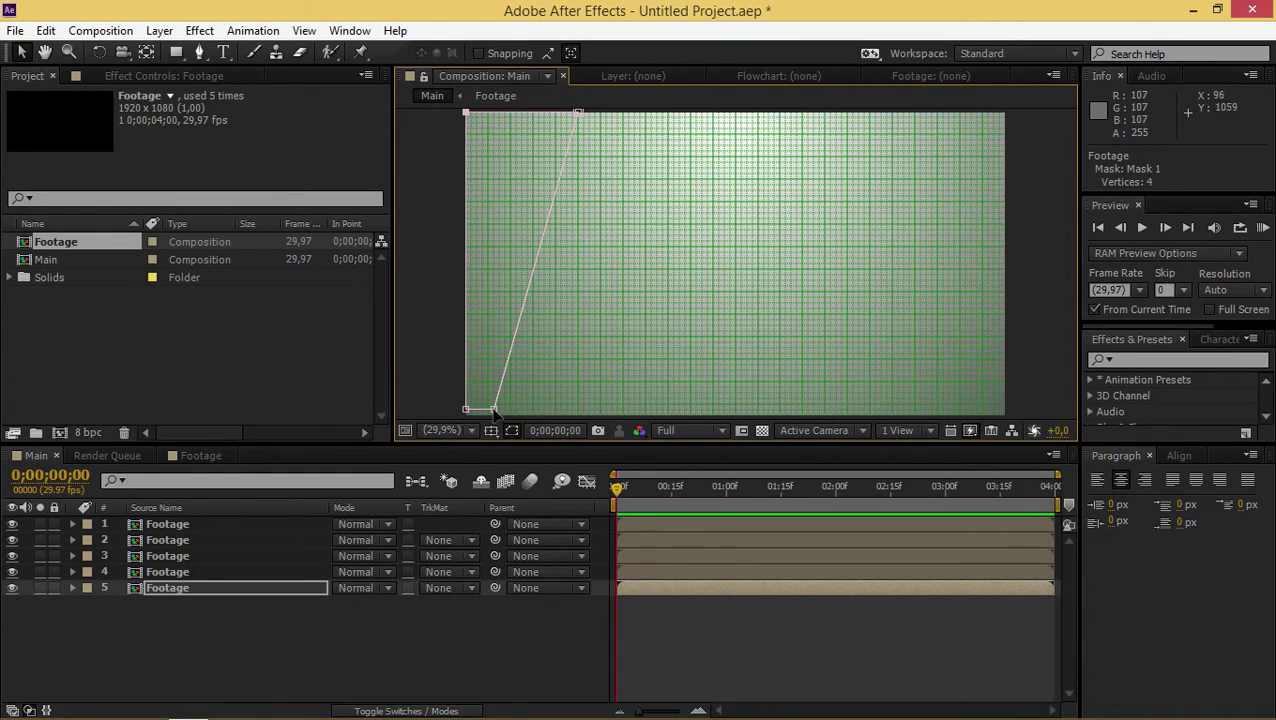
{"action": "left_click_drag", "start_coordinate": [494, 409], "coordinate": [466, 414]}
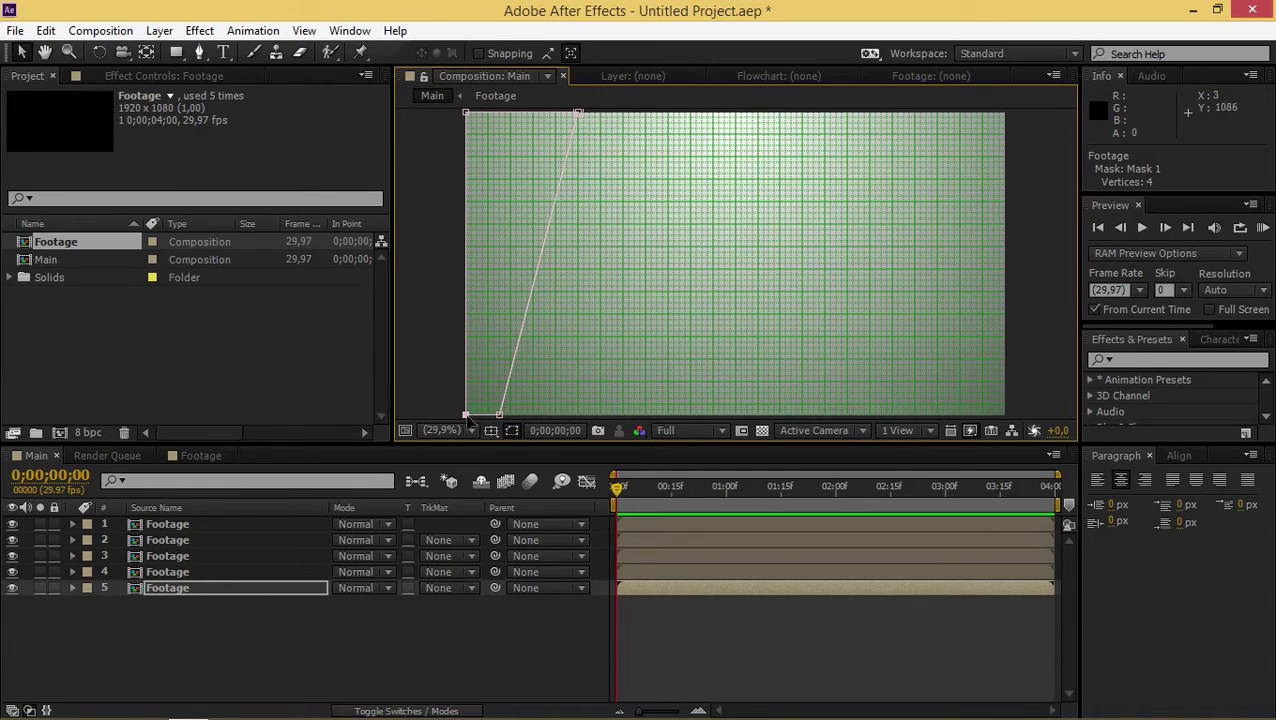
Give layer 4 a narrow slanted strip mask just right of the left-edge strip
{"action": "left_click", "coordinate": [185, 571]}
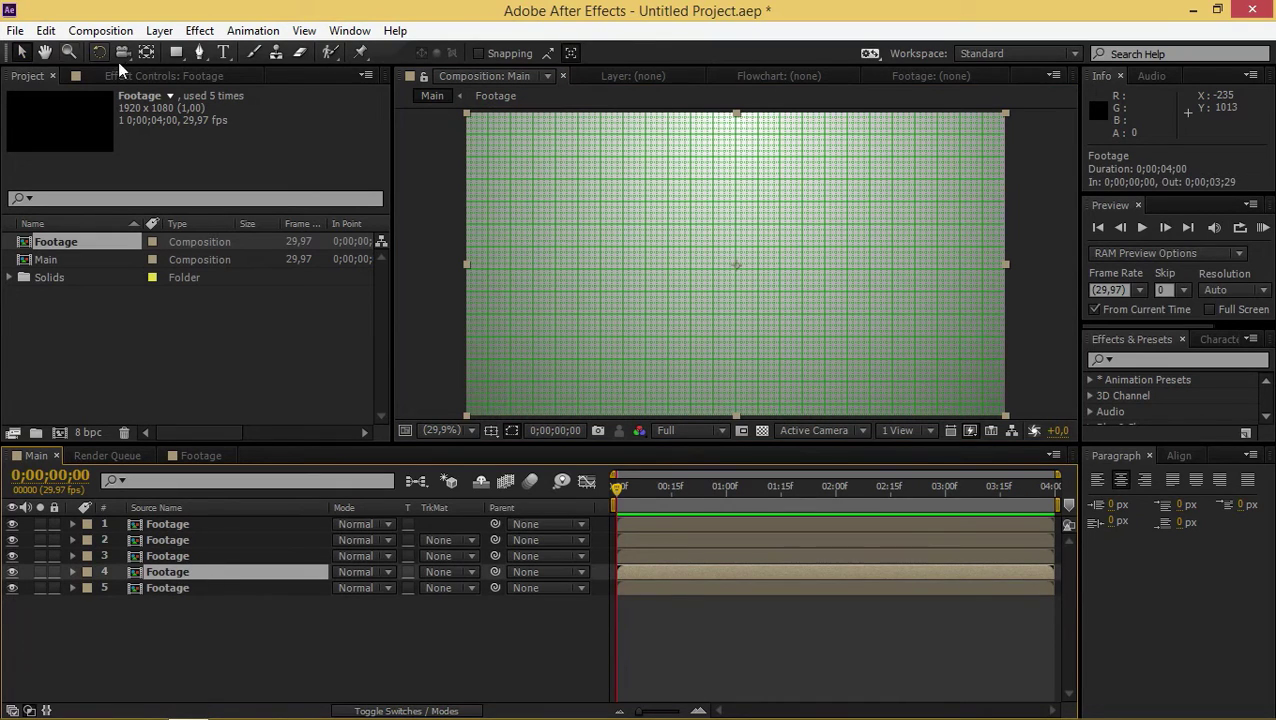
{"action": "left_click", "coordinate": [199, 52]}
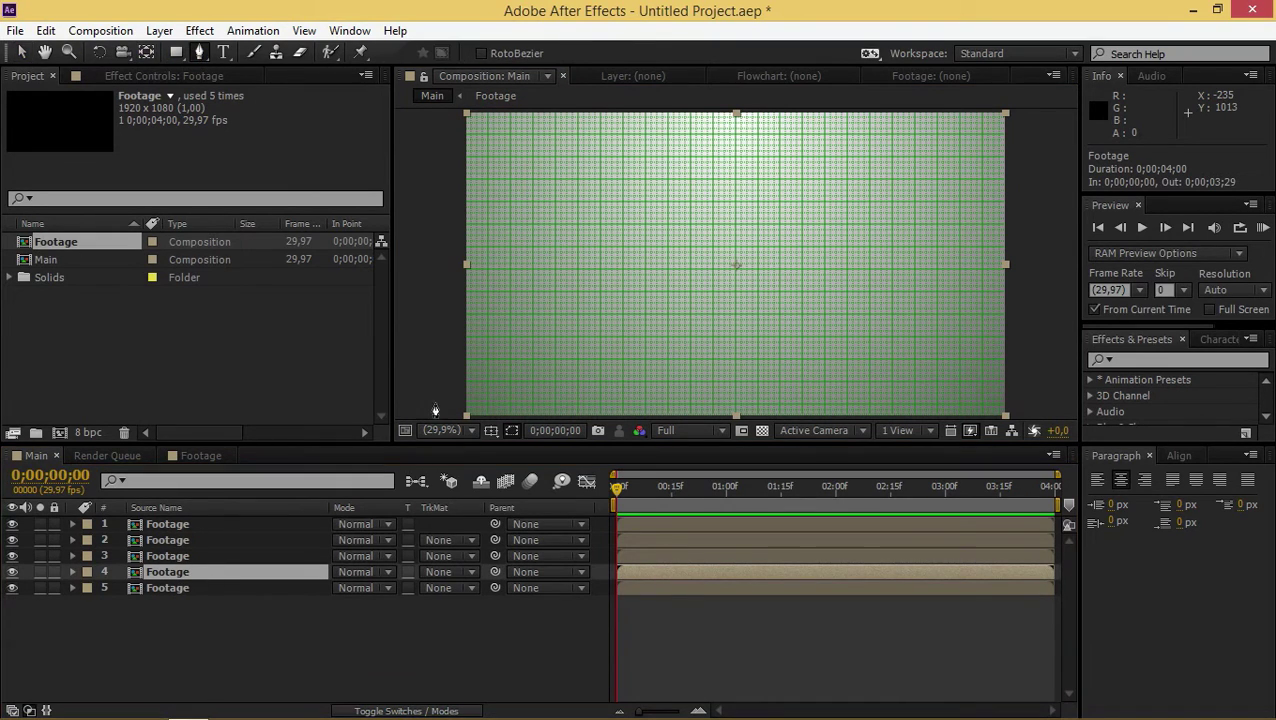
{"action": "left_click", "coordinate": [497, 415]}
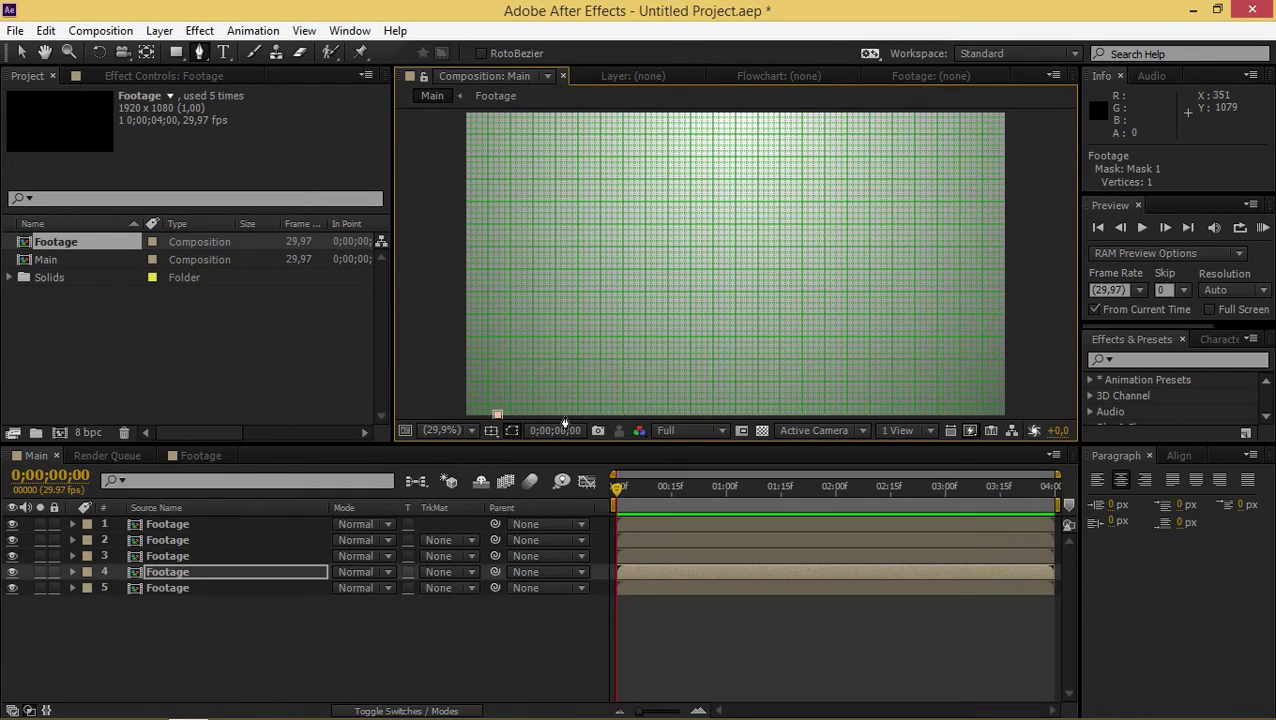
{"action": "left_click", "coordinate": [561, 410]}
{"action": "left_click", "coordinate": [606, 112]}
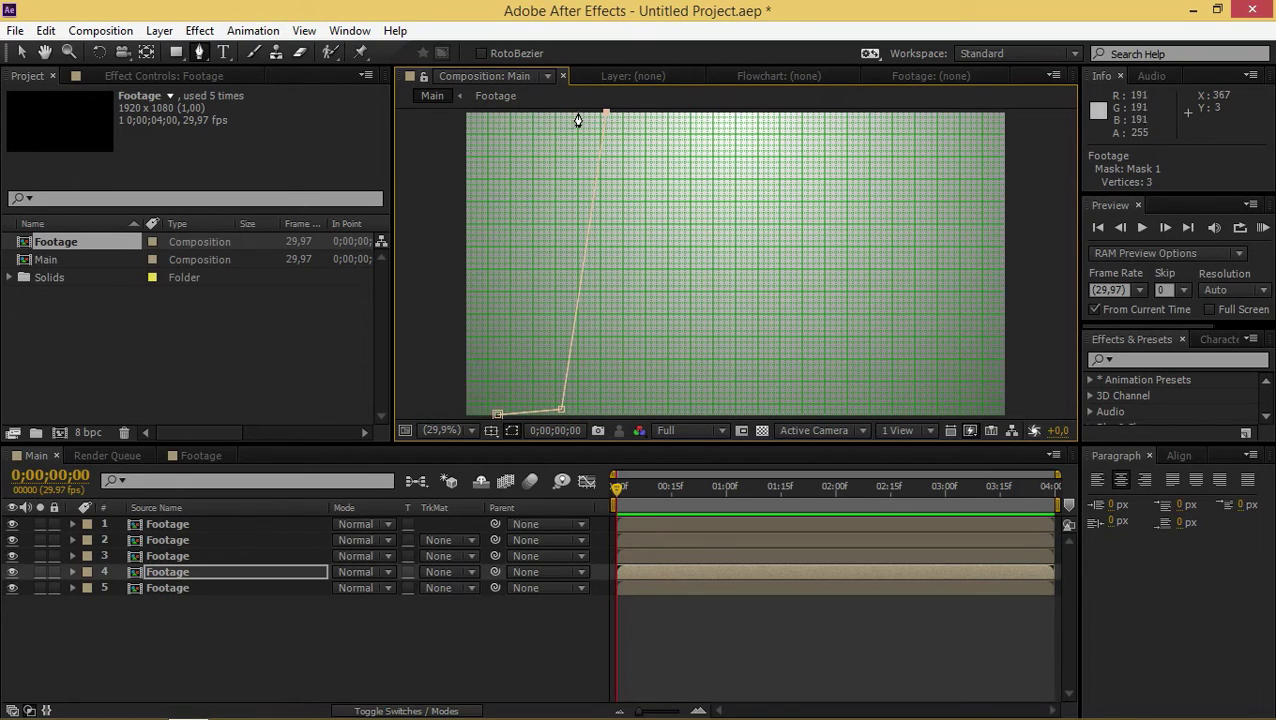
{"action": "left_click", "coordinate": [578, 114]}
{"action": "left_click", "coordinate": [497, 415]}
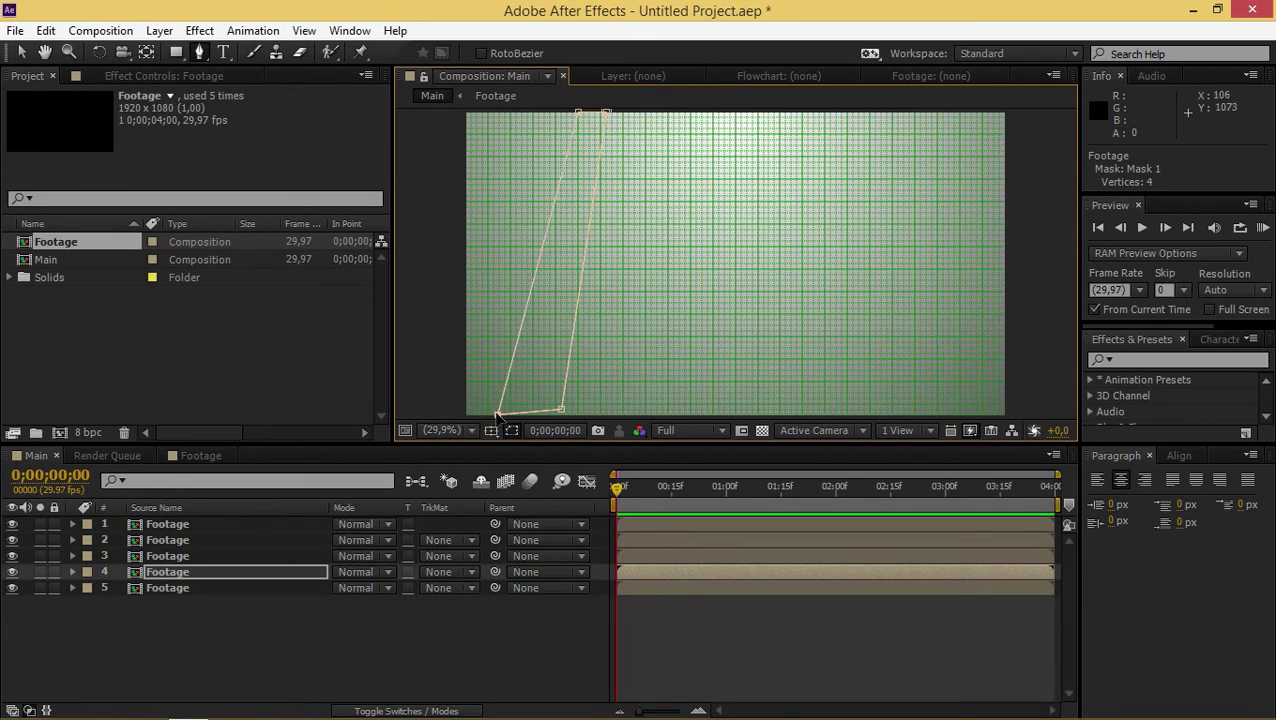
{"action": "left_click", "coordinate": [21, 52]}
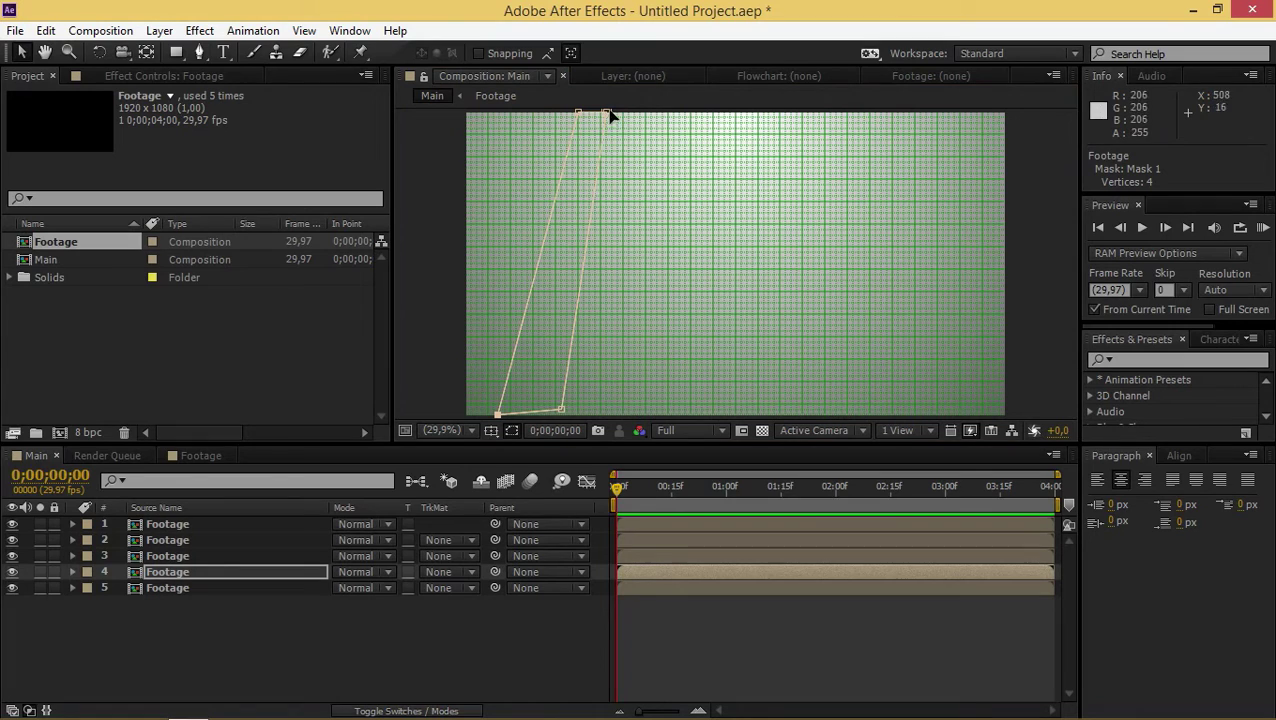
{"action": "left_click_drag", "start_coordinate": [608, 117], "coordinate": [581, 117]}
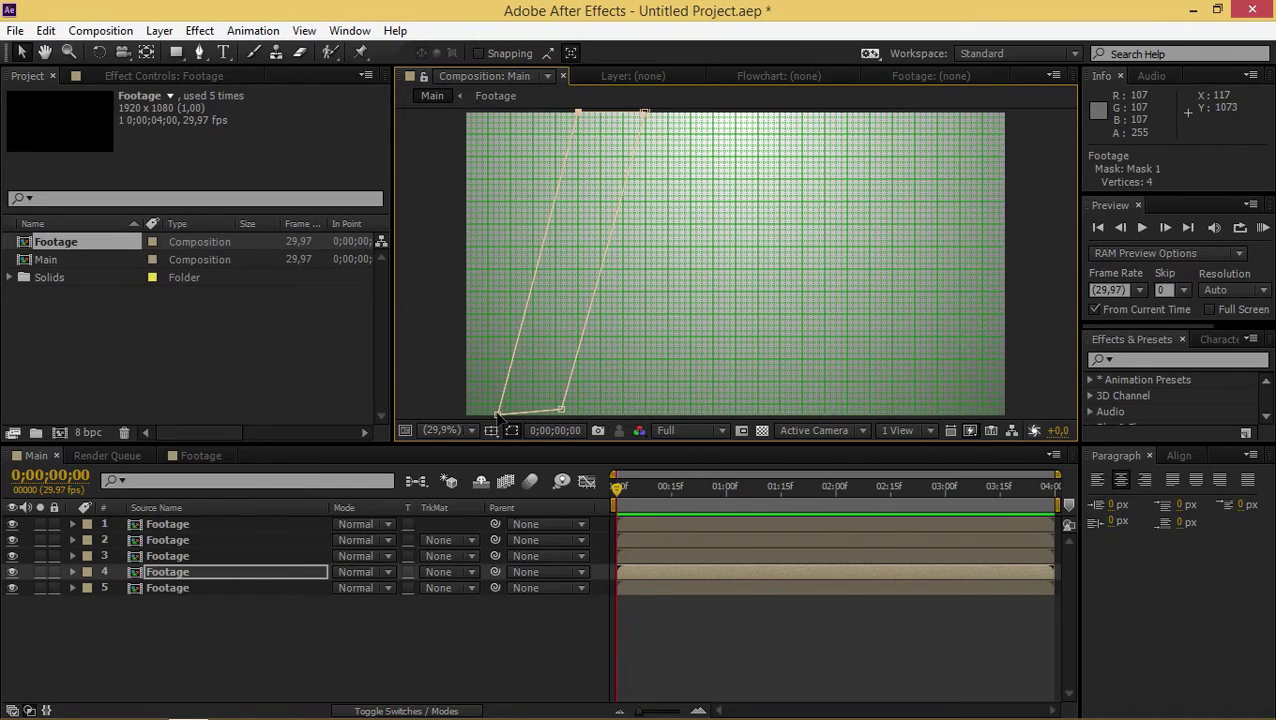
{"action": "left_click_drag", "start_coordinate": [499, 413], "coordinate": [499, 413]}
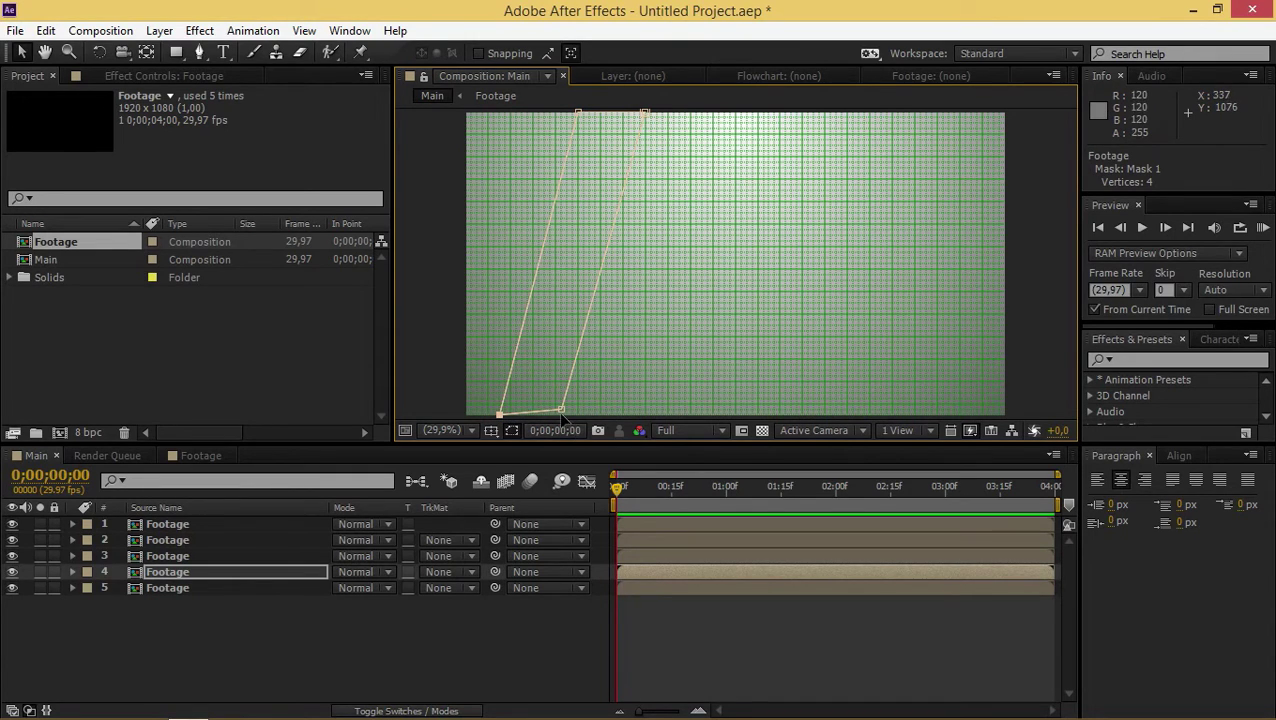
{"action": "mouse_move", "coordinate": [561, 412]}
{"action": "left_mouse_down"}
{"action": "mouse_move", "coordinate": [578, 422]}
{"action": "mouse_move", "coordinate": [567, 414]}
{"action": "left_mouse_up"}
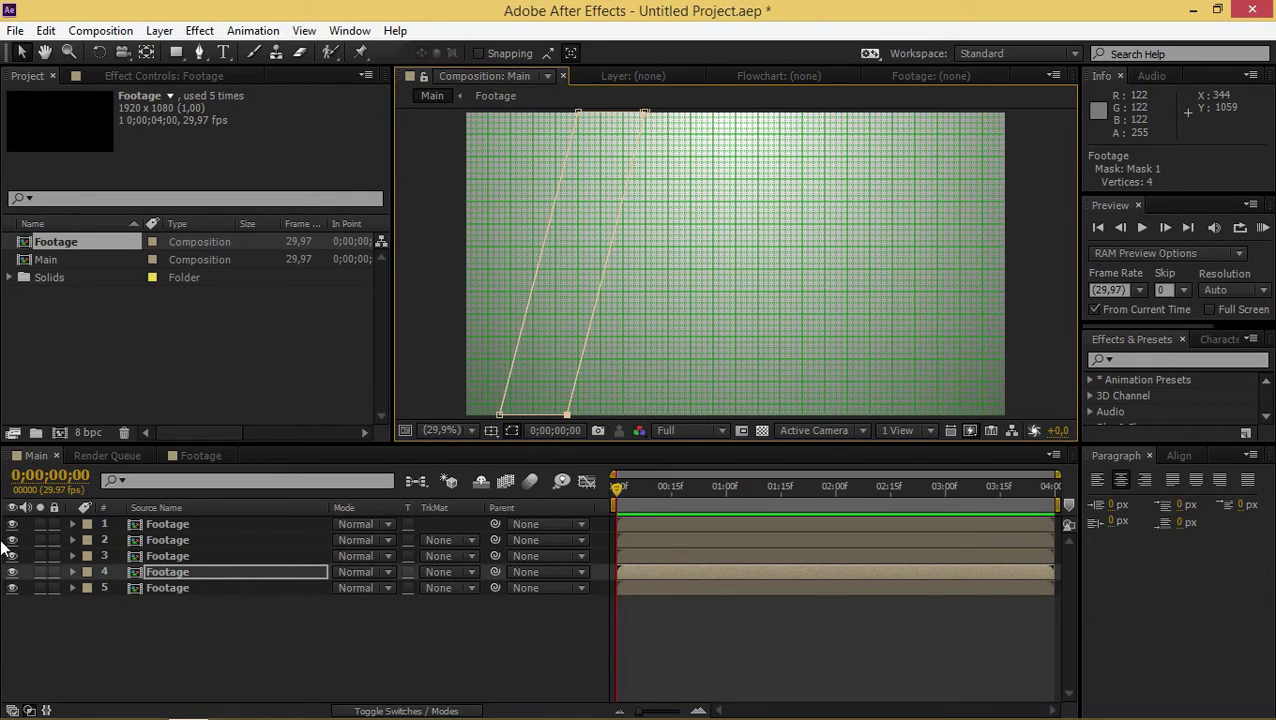
{"action": "left_click", "coordinate": [168, 557]}
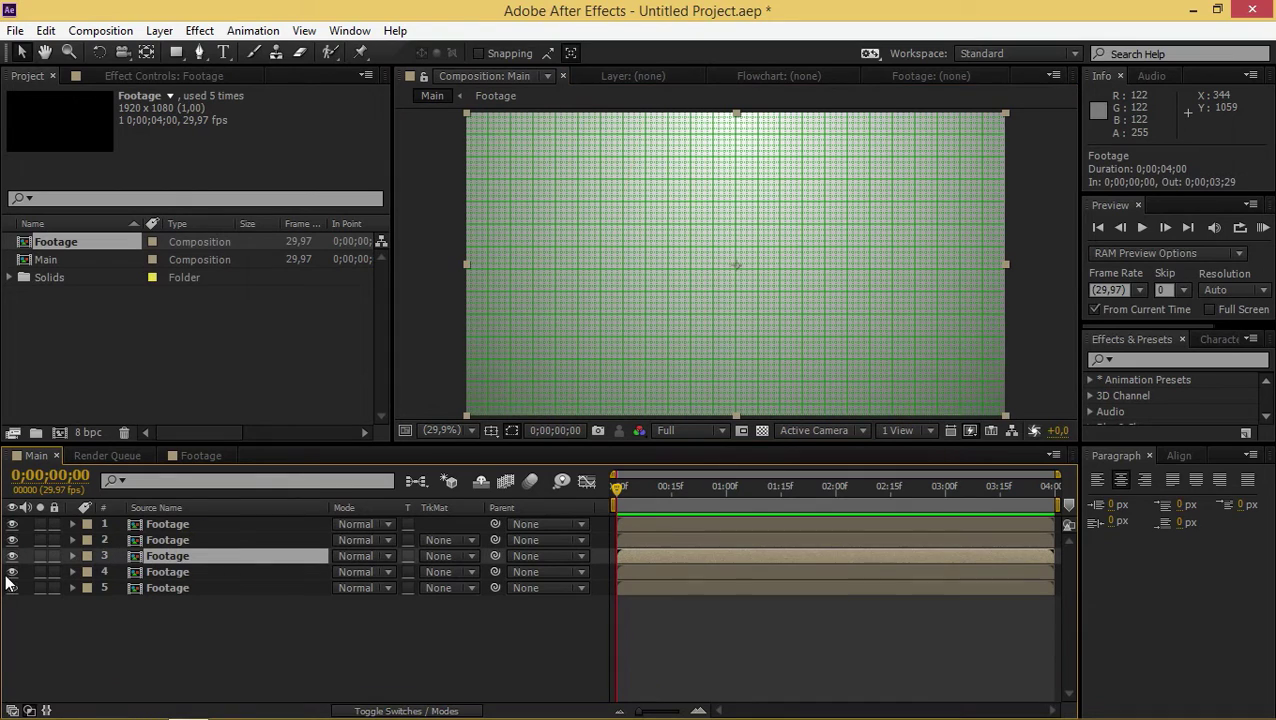
Mask layer 1 with a four-point strip on the right edge, widening toward the bottom
{"action": "left_click", "coordinate": [190, 524]}
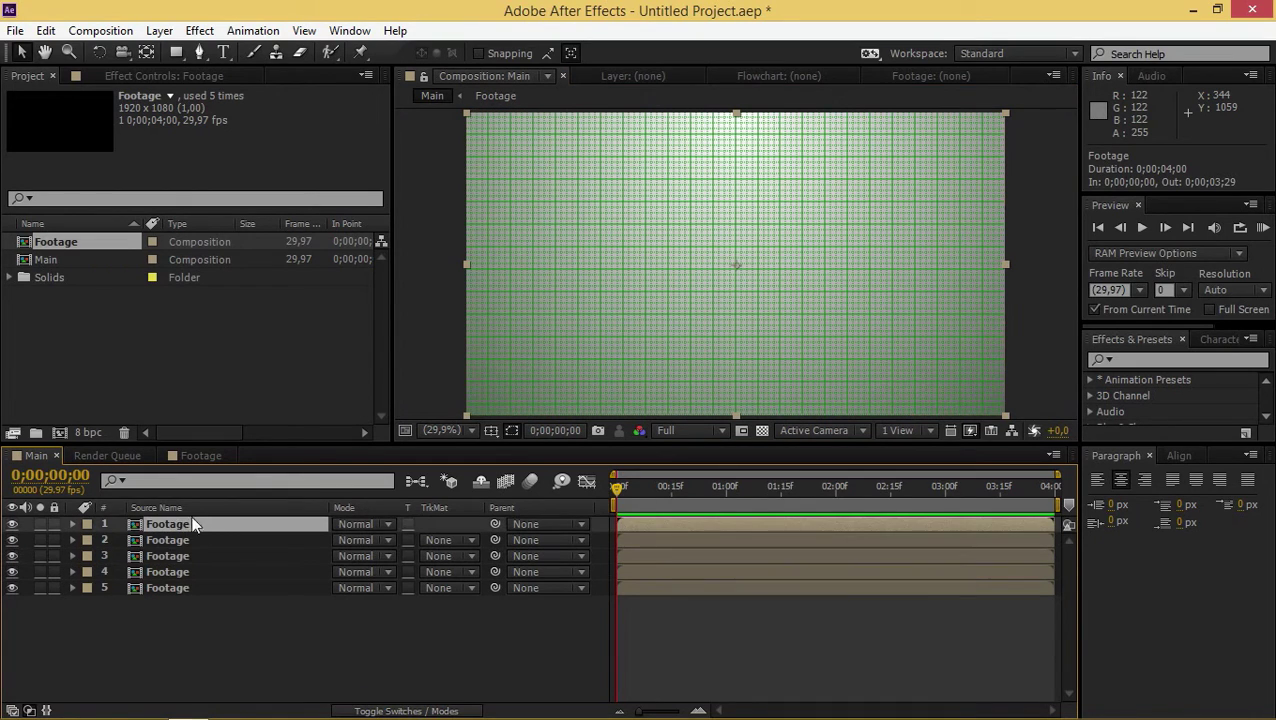
{"action": "left_click", "coordinate": [195, 54]}
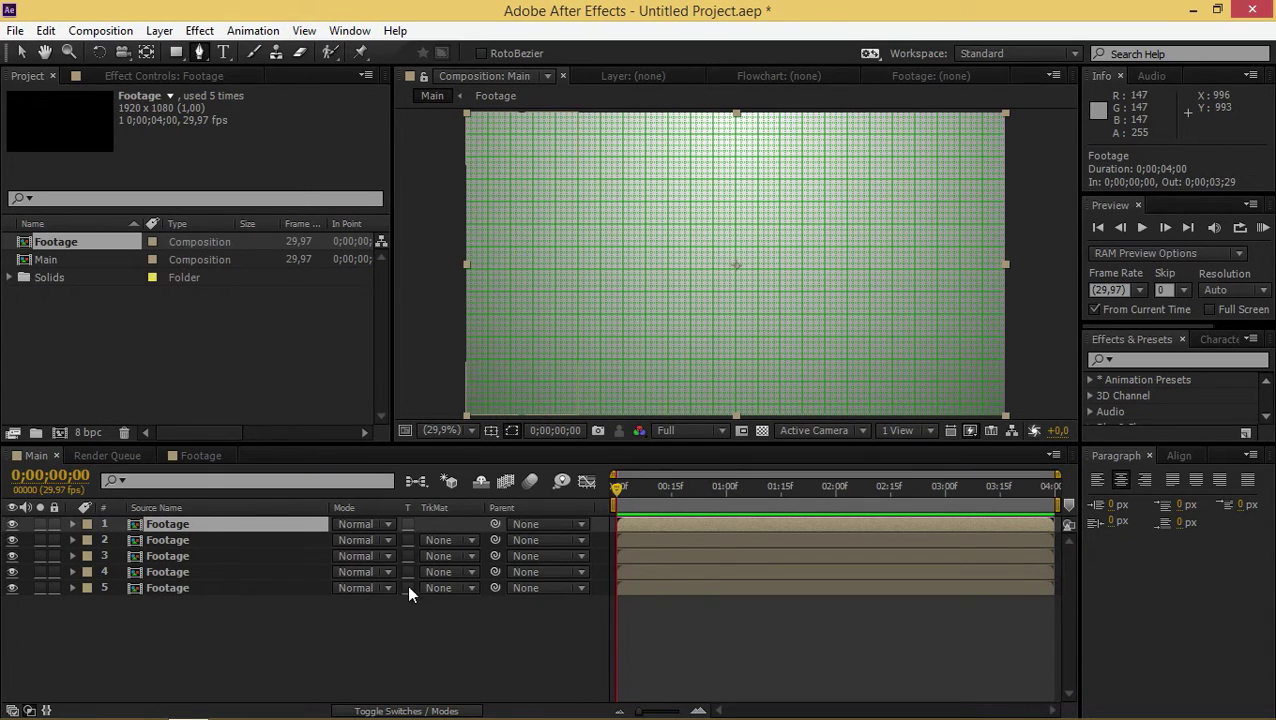
{"action": "left_click", "coordinate": [1006, 113]}
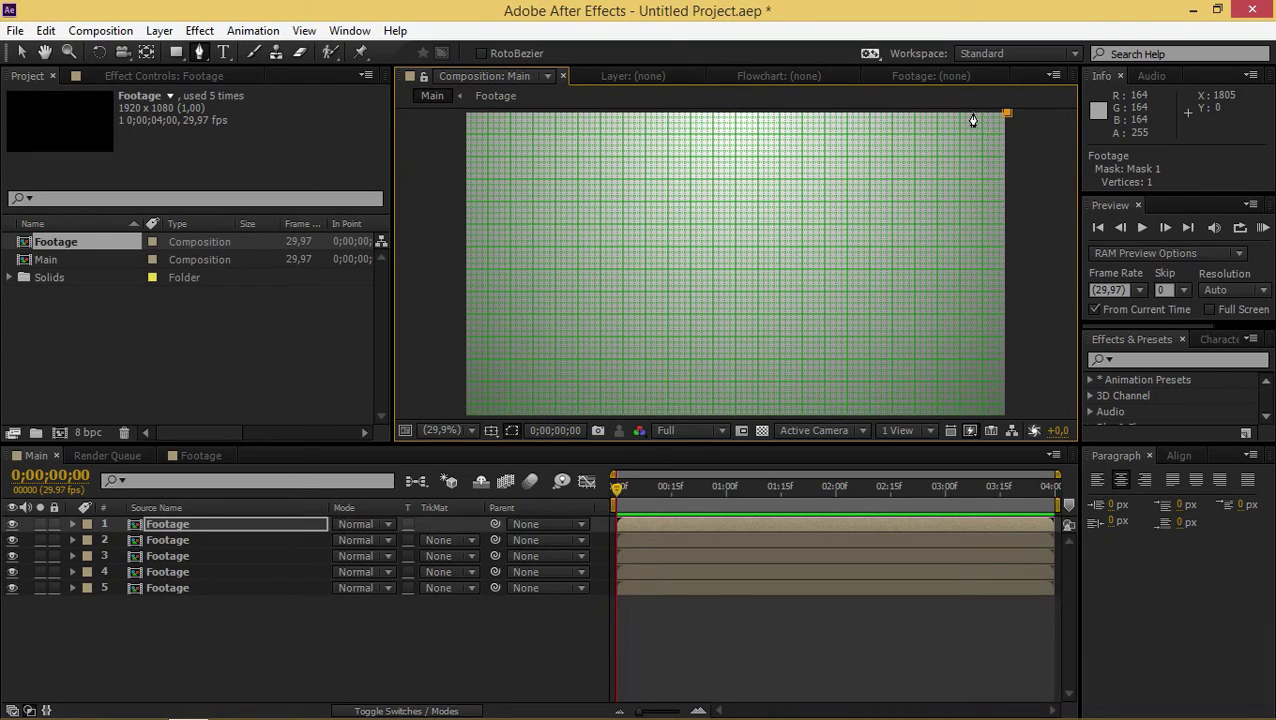
{"action": "left_click", "coordinate": [970, 112]}
{"action": "left_click", "coordinate": [887, 409]}
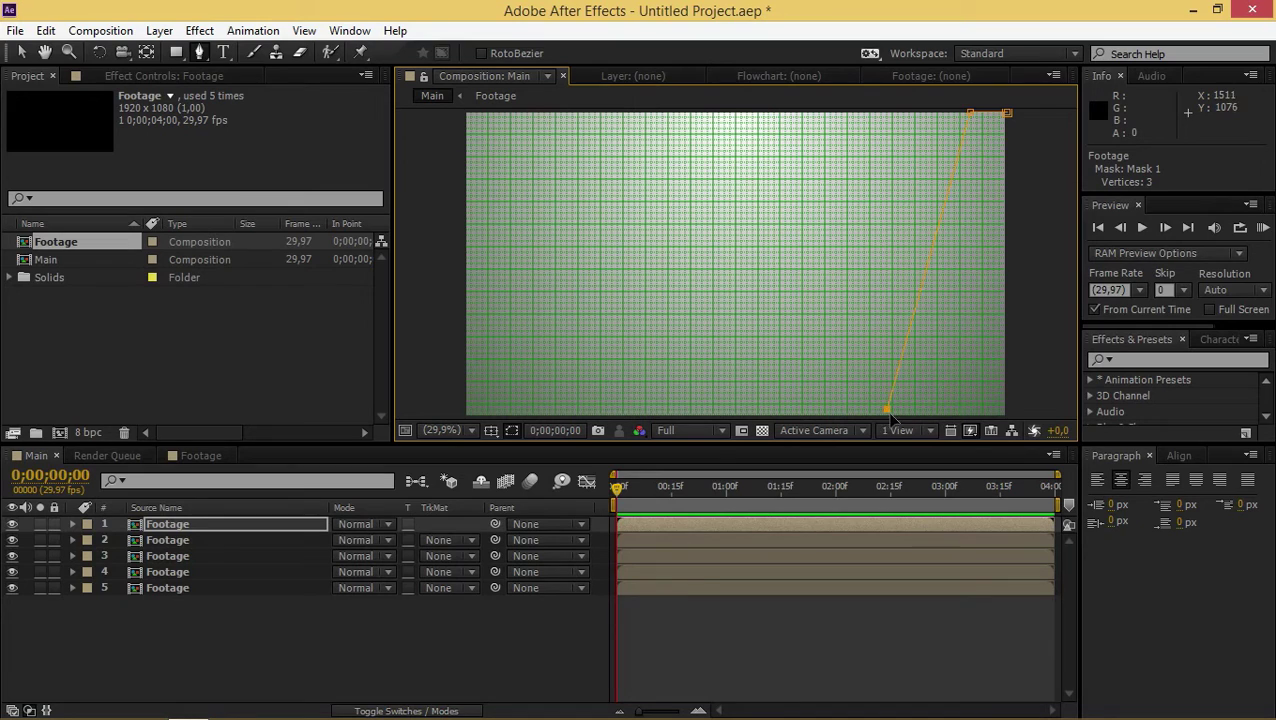
{"action": "left_click", "coordinate": [1004, 409]}
{"action": "left_click", "coordinate": [1007, 115]}
{"action": "left_click", "coordinate": [21, 52]}
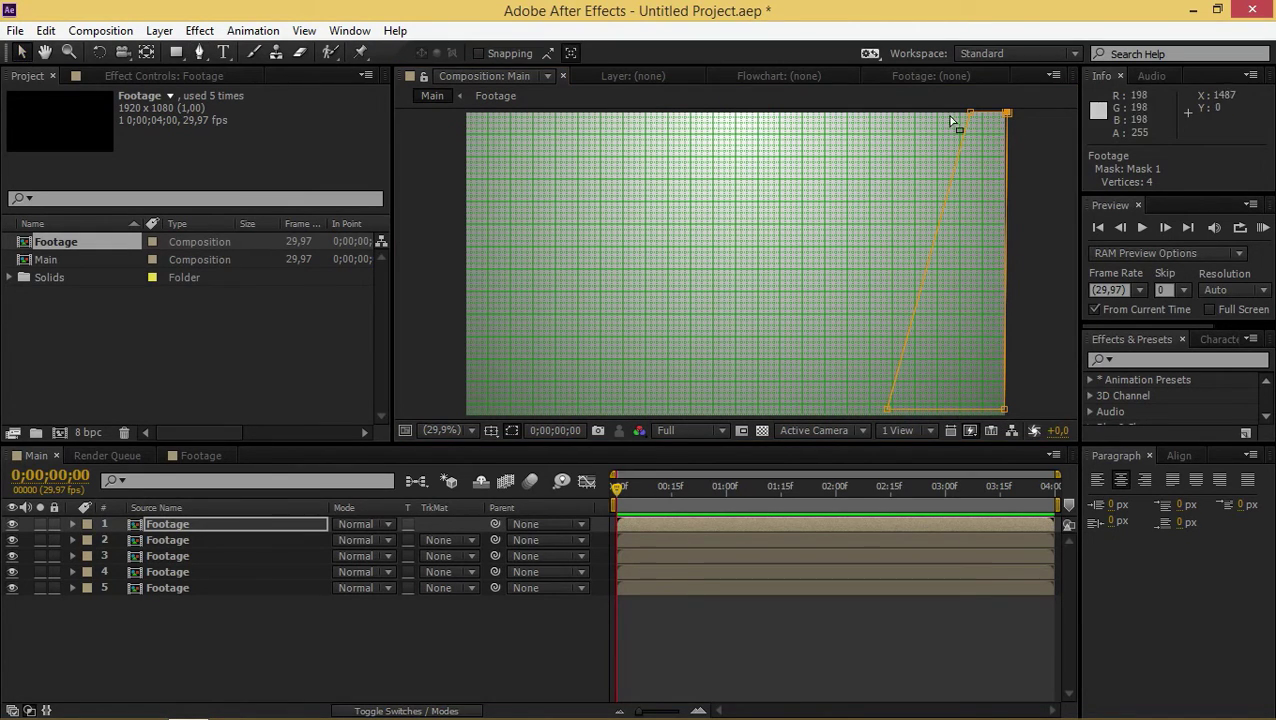
{"action": "mouse_move", "coordinate": [1004, 114]}
{"action": "left_mouse_down"}
{"action": "mouse_move", "coordinate": [995, 134]}
{"action": "mouse_move", "coordinate": [993, 120]}
{"action": "left_mouse_up"}
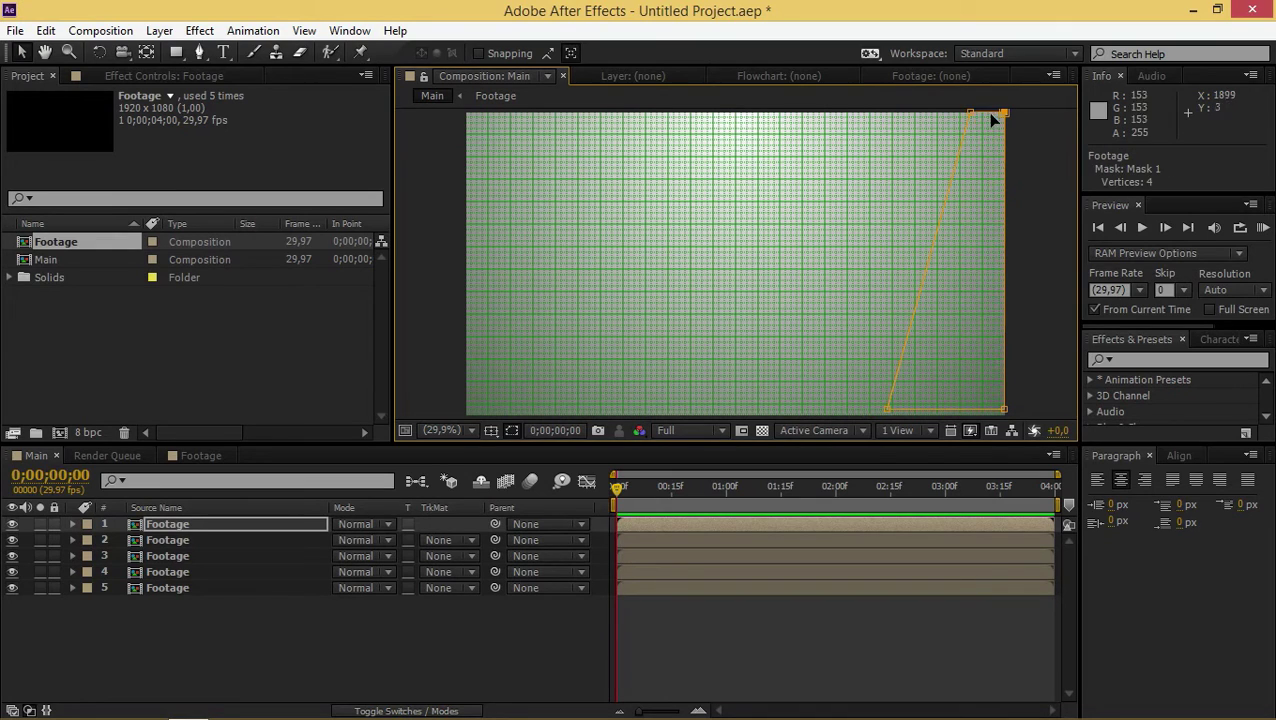
{"action": "left_click", "coordinate": [969, 114]}
{"action": "mouse_move", "coordinate": [890, 411]}
{"action": "left_mouse_down"}
{"action": "mouse_move", "coordinate": [903, 407]}
{"action": "mouse_move", "coordinate": [892, 414]}
{"action": "left_mouse_up"}
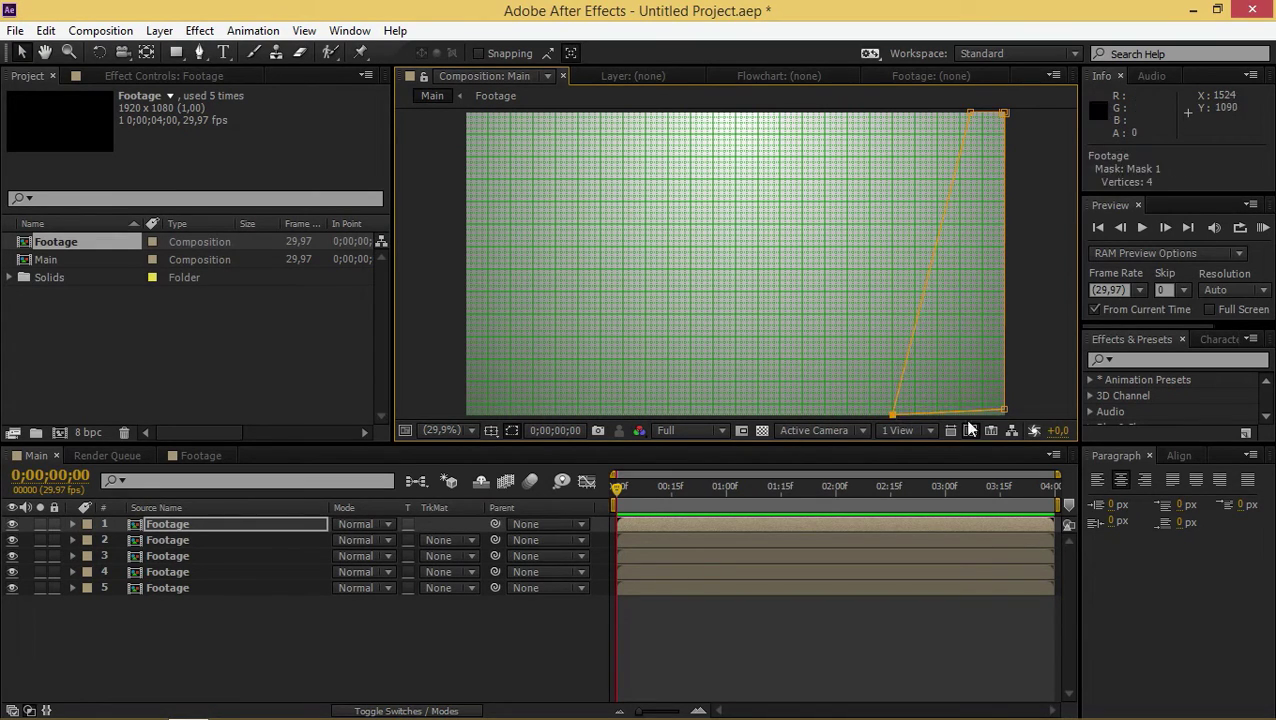
{"action": "left_click_drag", "start_coordinate": [1006, 411], "coordinate": [1008, 419]}
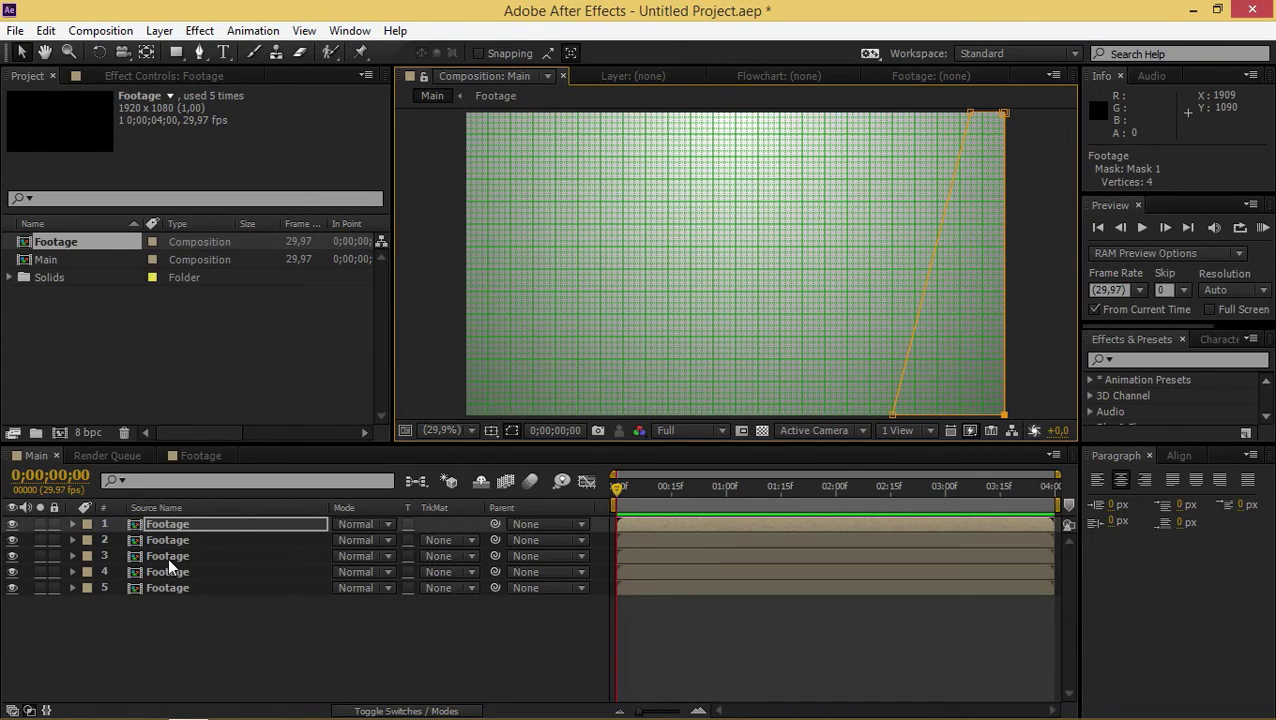
Draw a closed four-point slanted mask on layer 2 near the right side
{"action": "left_click", "coordinate": [187, 540]}
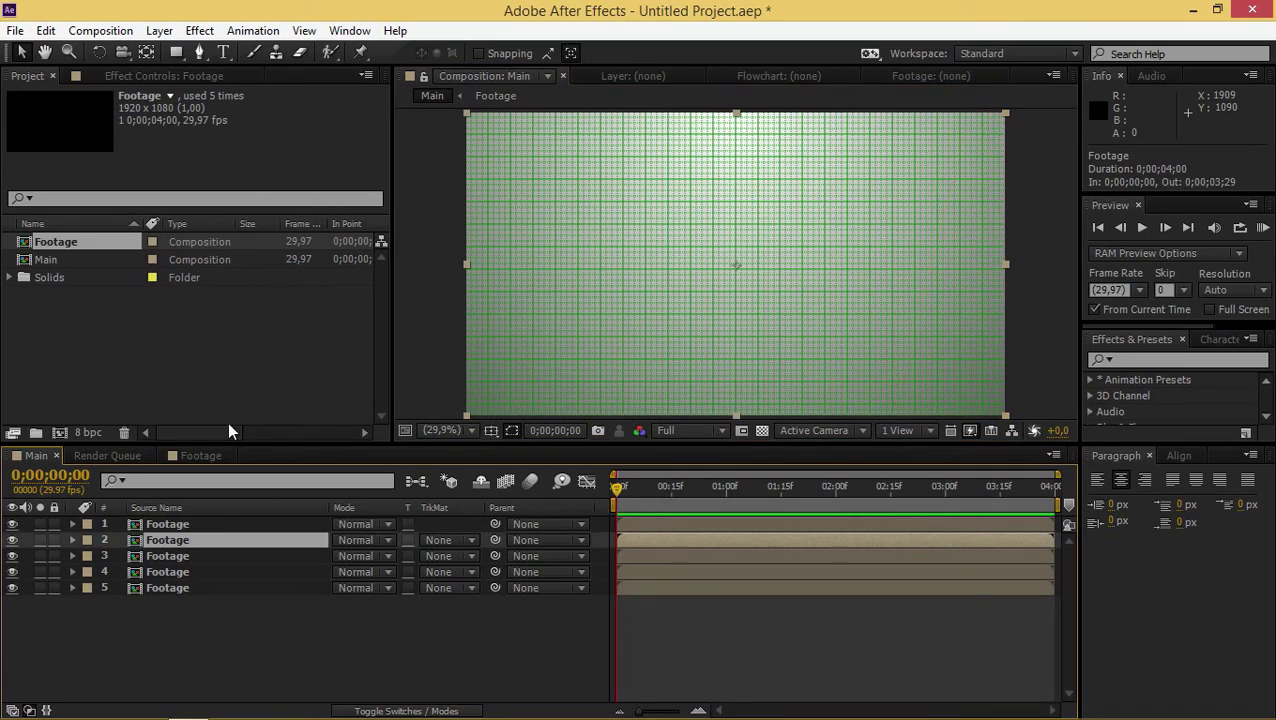
{"action": "left_click", "coordinate": [199, 52]}
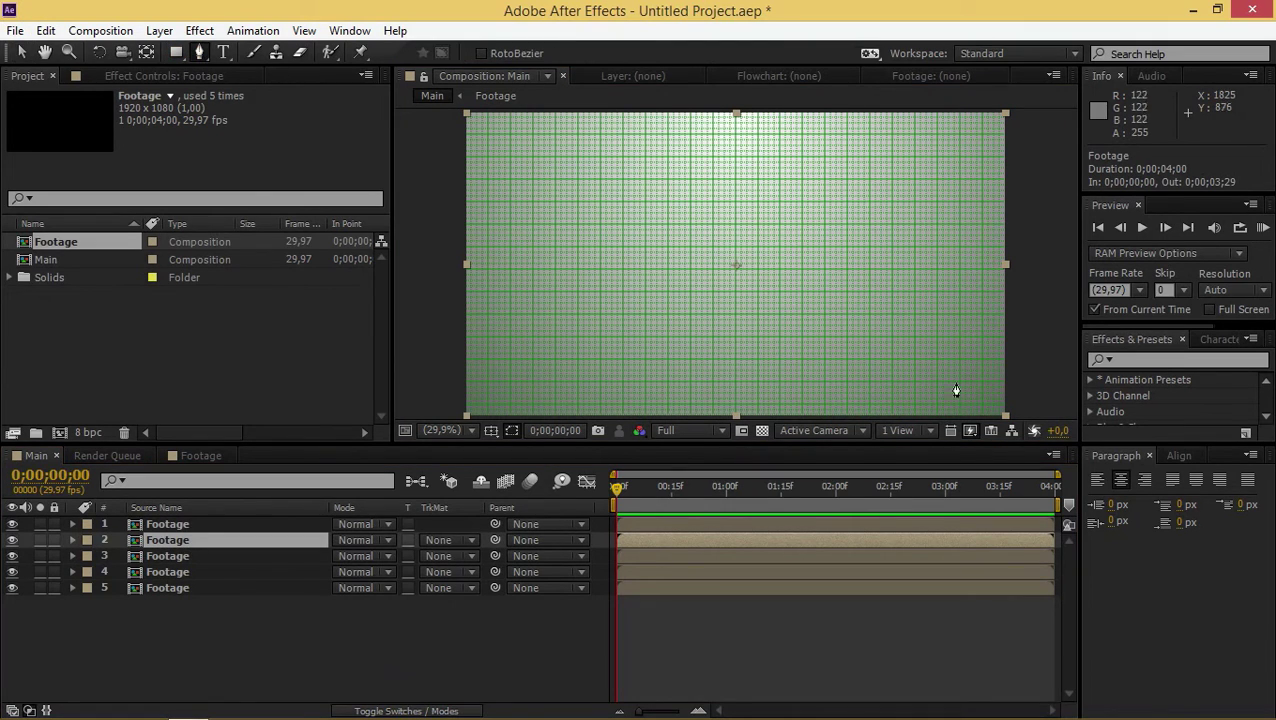
{"action": "left_click", "coordinate": [893, 415]}
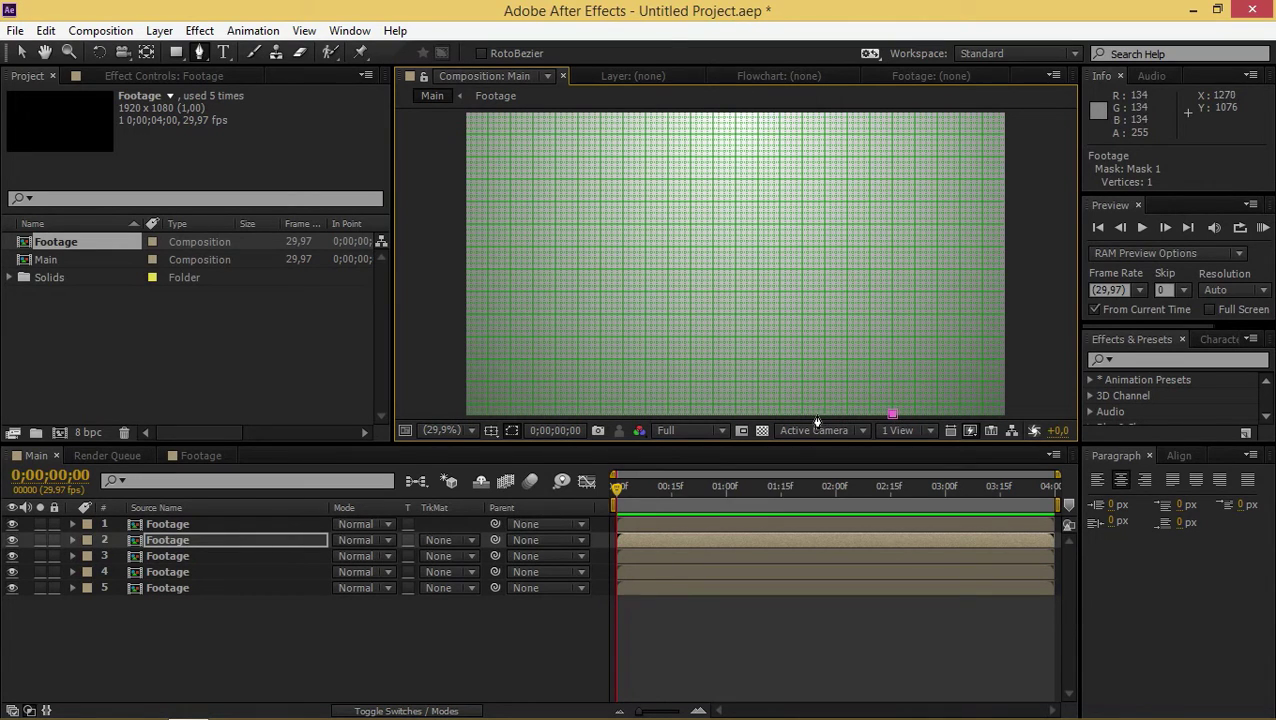
{"action": "left_click", "coordinate": [797, 411]}
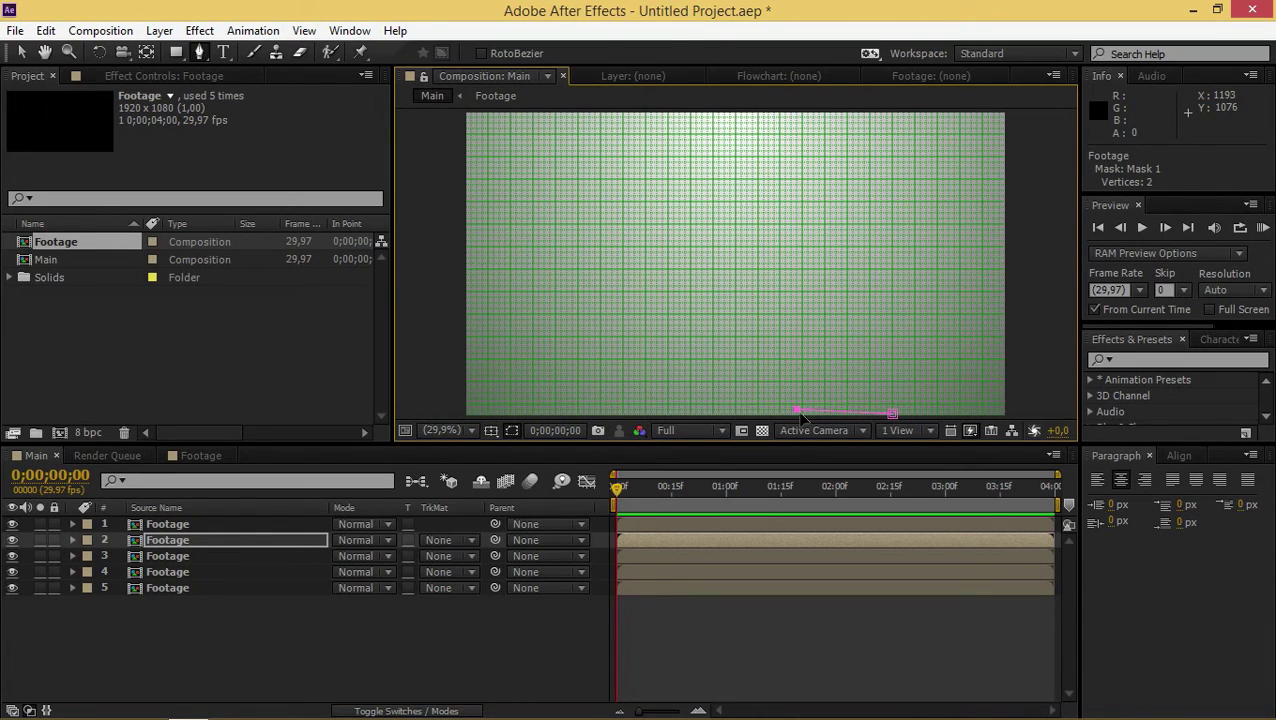
{"action": "left_click", "coordinate": [847, 114]}
{"action": "left_click", "coordinate": [931, 113]}
{"action": "left_click", "coordinate": [891, 413]}
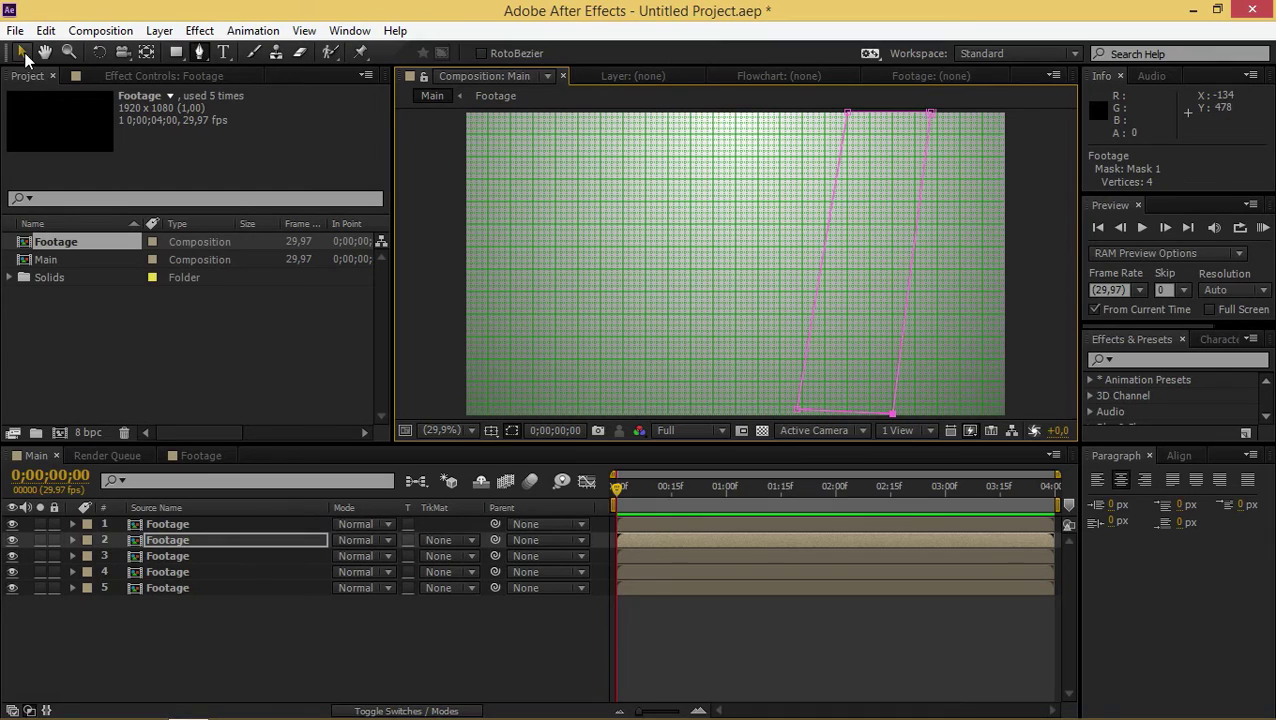
Adjust layer 2's mask corners into a narrow strip just left of the right-edge strip
{"action": "left_click", "coordinate": [22, 52]}
{"action": "left_click_drag", "start_coordinate": [931, 113], "coordinate": [977, 120]}
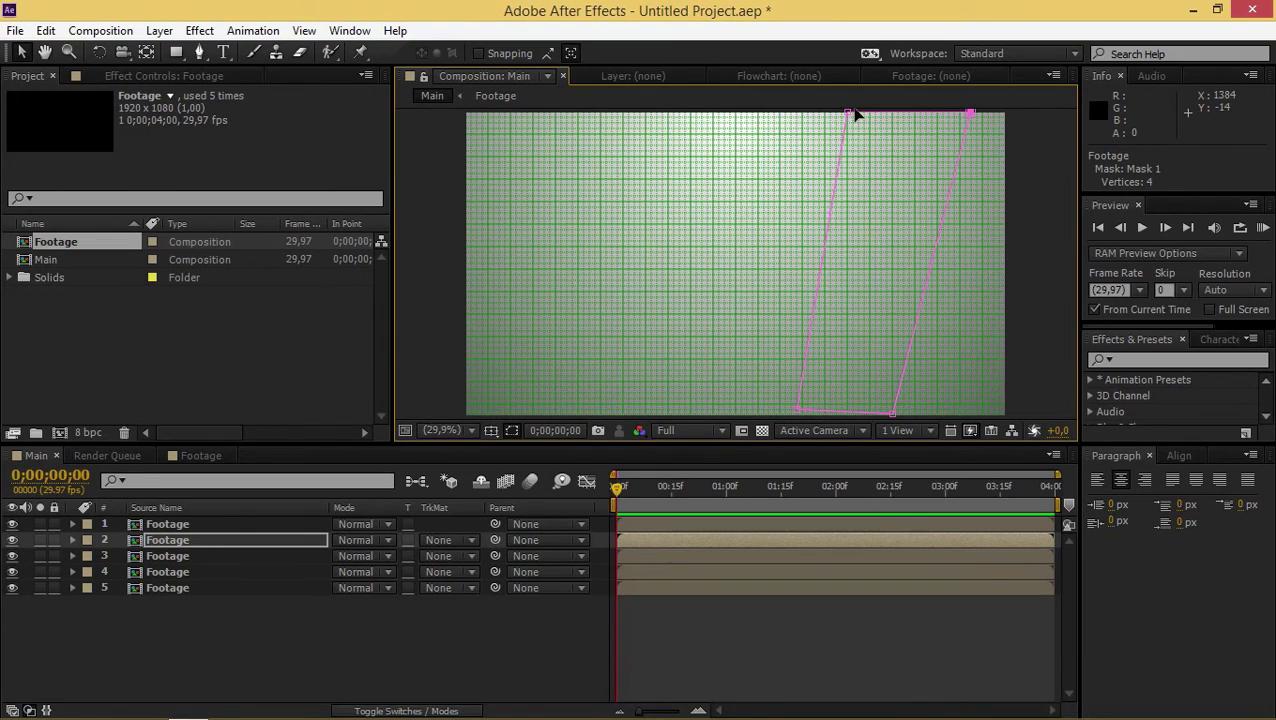
{"action": "left_click_drag", "start_coordinate": [852, 118], "coordinate": [882, 120]}
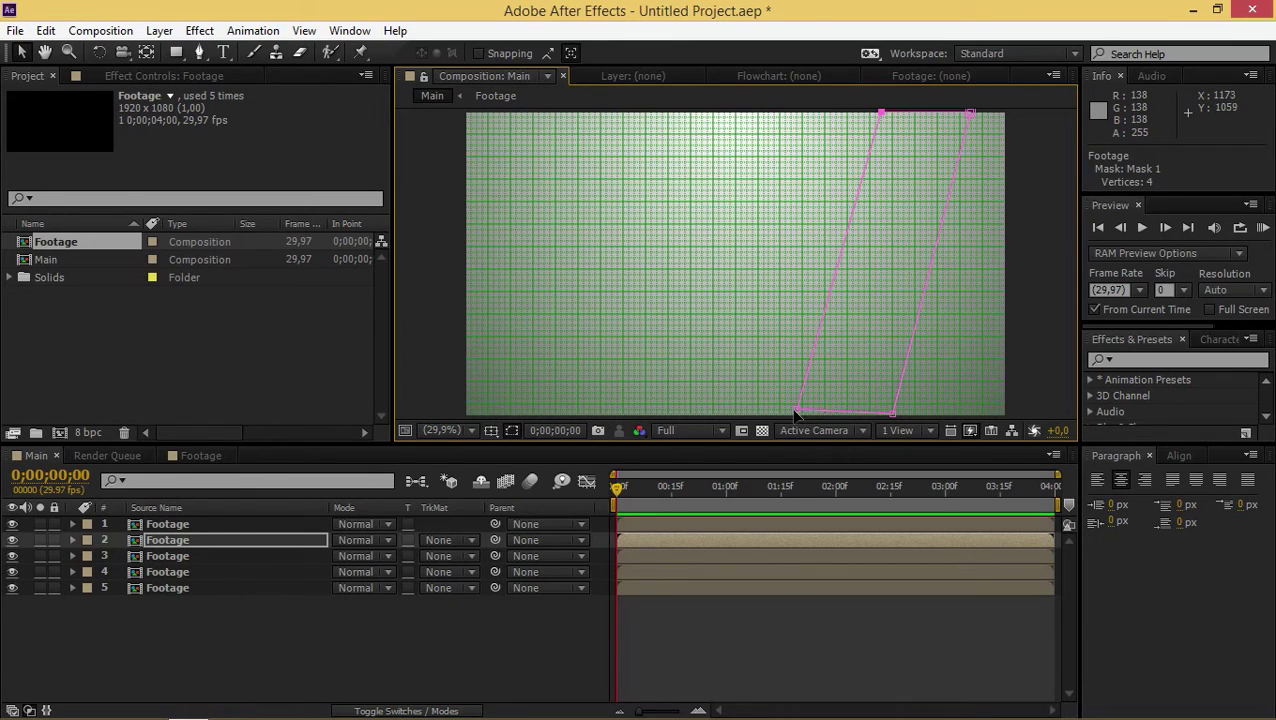
{"action": "left_click_drag", "start_coordinate": [798, 411], "coordinate": [802, 417]}
{"action": "left_click_drag", "start_coordinate": [893, 416], "coordinate": [896, 419]}
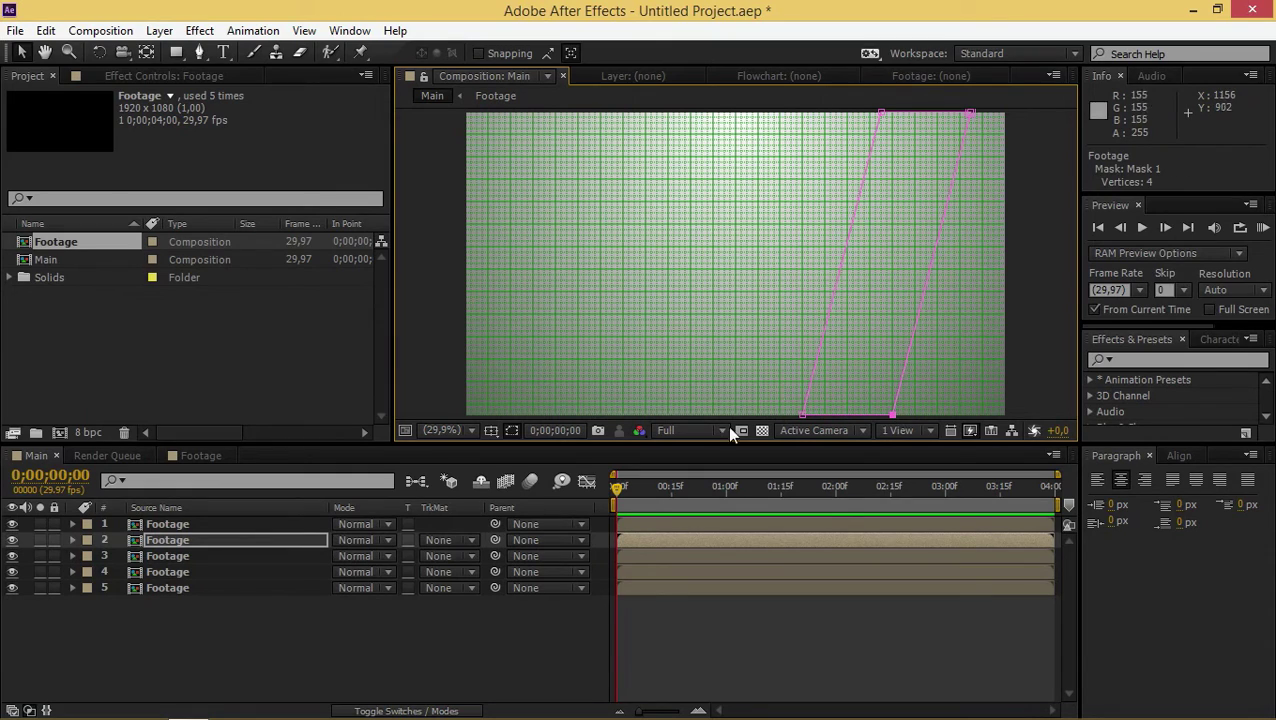
{"action": "left_click", "coordinate": [160, 557]}
{"action": "left_click", "coordinate": [200, 52]}
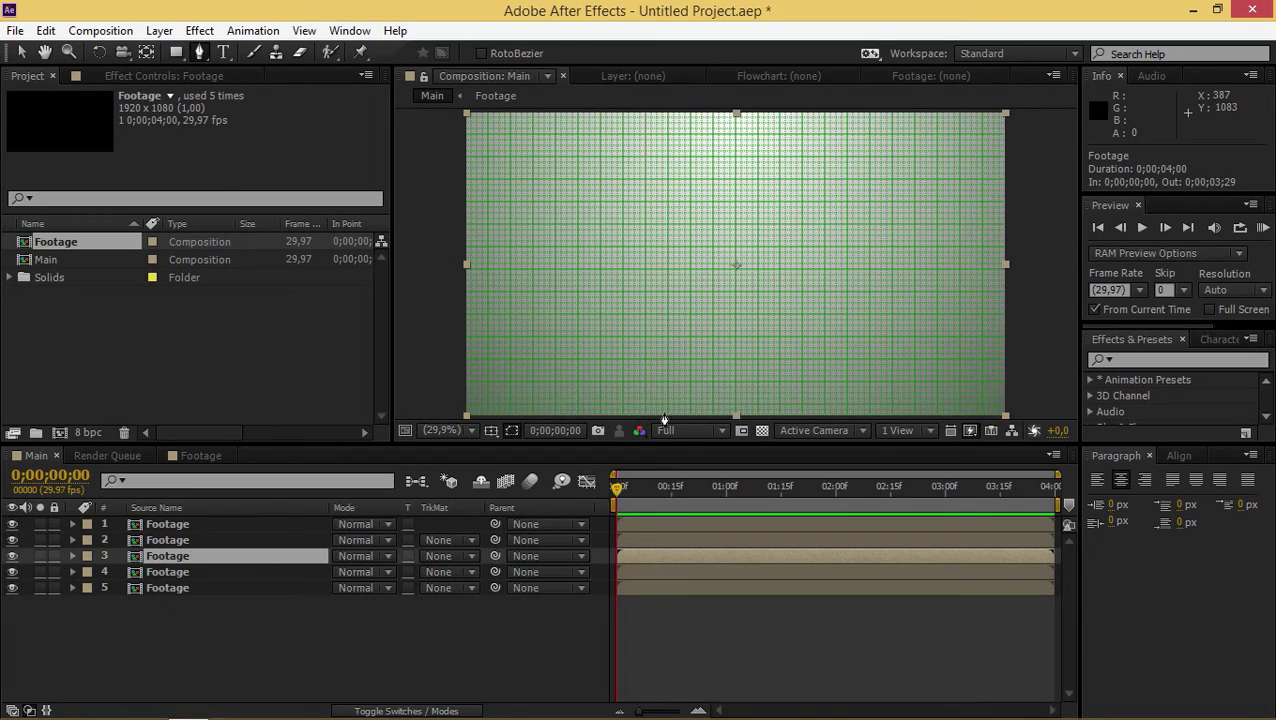
Mask layer 3 with a wider slanted strip whose corners meet the neighbouring strips
{"action": "left_click", "coordinate": [605, 413]}
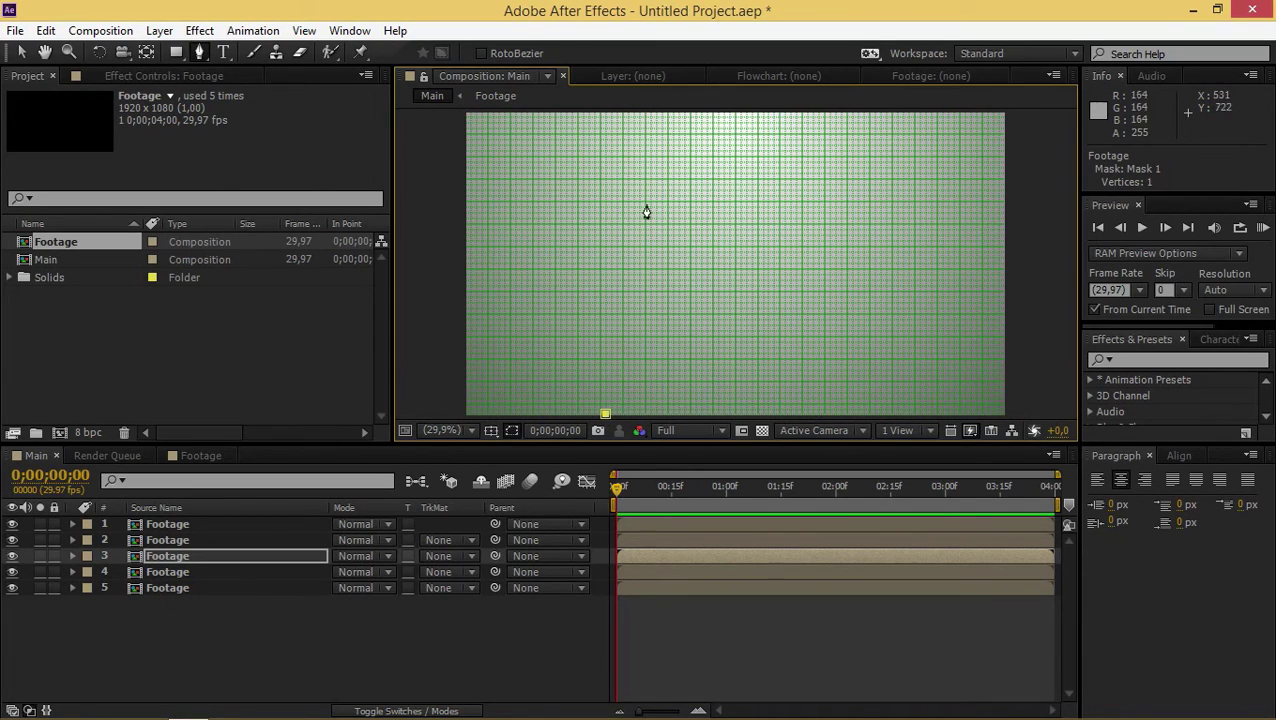
{"action": "left_click", "coordinate": [655, 113]}
{"action": "left_click", "coordinate": [847, 113]}
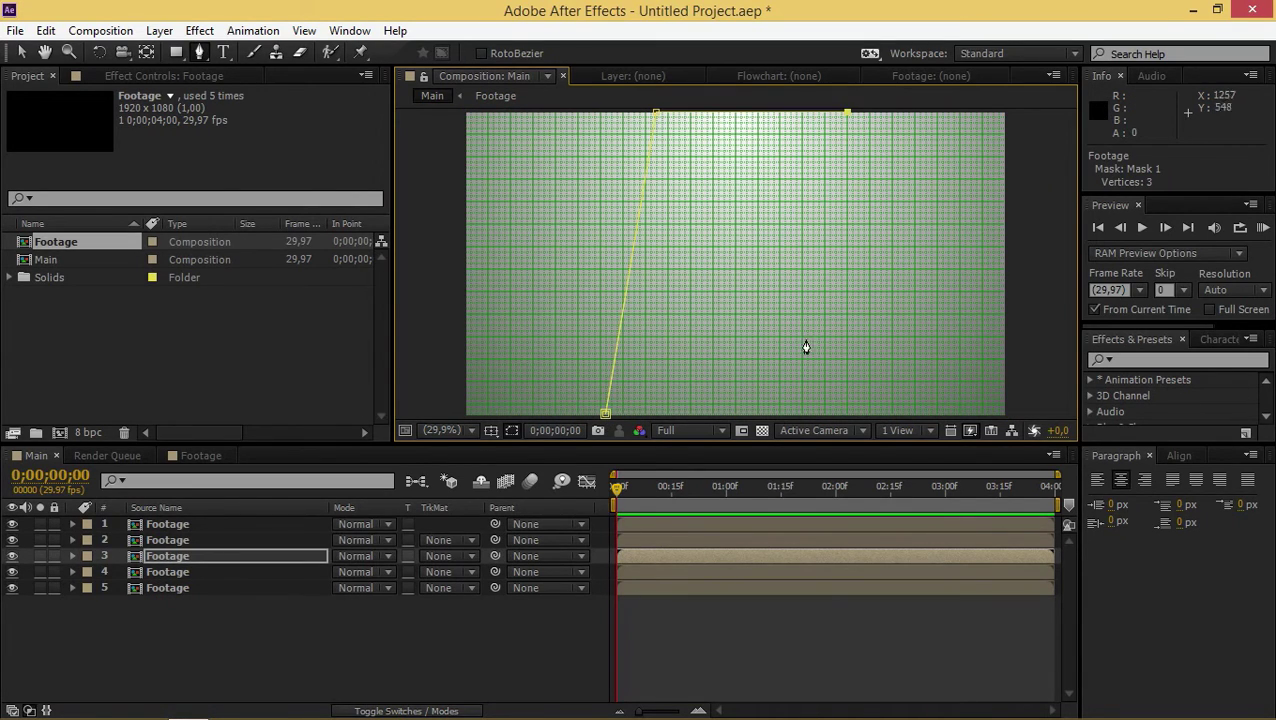
{"action": "left_click", "coordinate": [796, 409]}
{"action": "left_click", "coordinate": [605, 413]}
{"action": "left_click", "coordinate": [21, 52]}
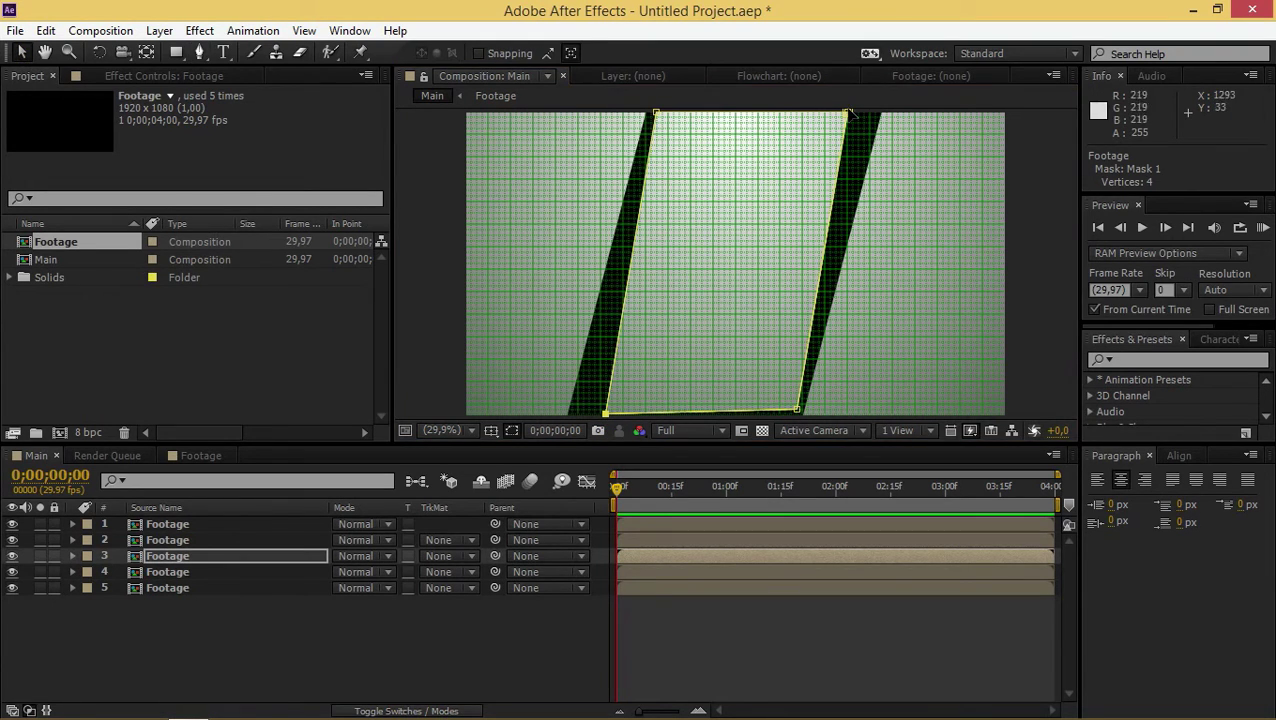
{"action": "left_click_drag", "start_coordinate": [847, 113], "coordinate": [880, 114]}
{"action": "left_click_drag", "start_coordinate": [799, 409], "coordinate": [803, 414]}
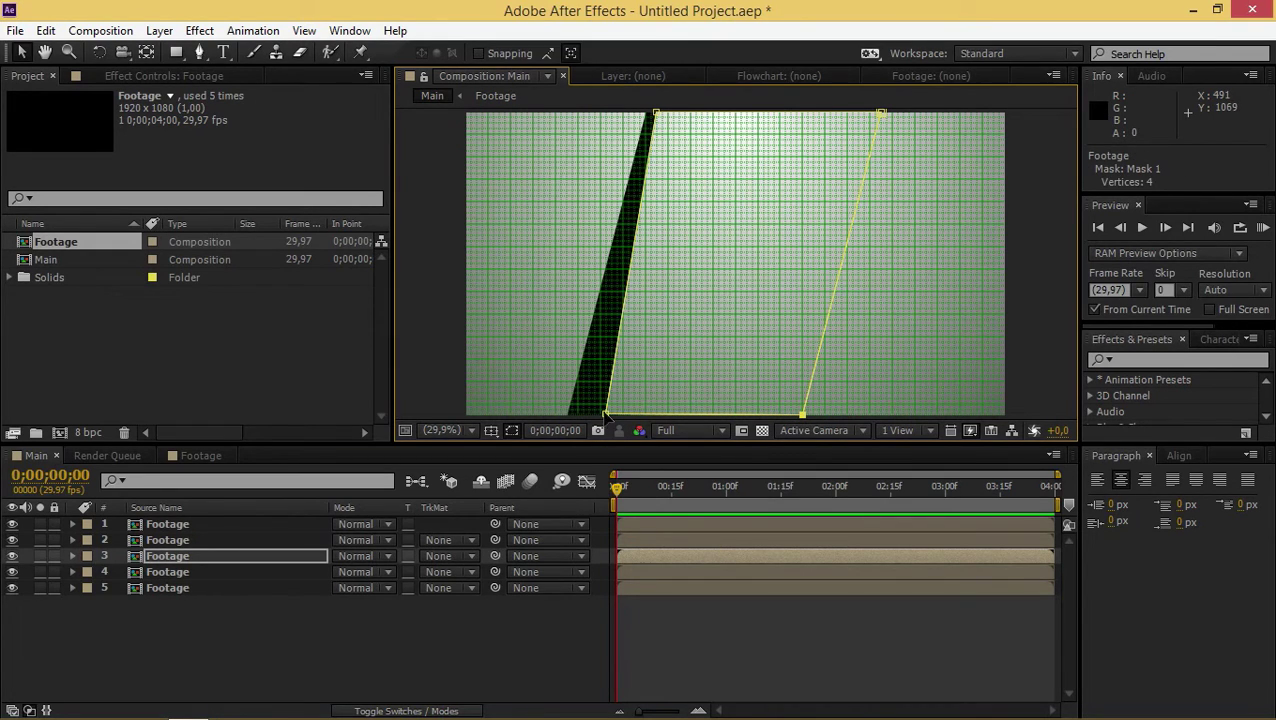
{"action": "left_click_drag", "start_coordinate": [604, 412], "coordinate": [567, 414]}
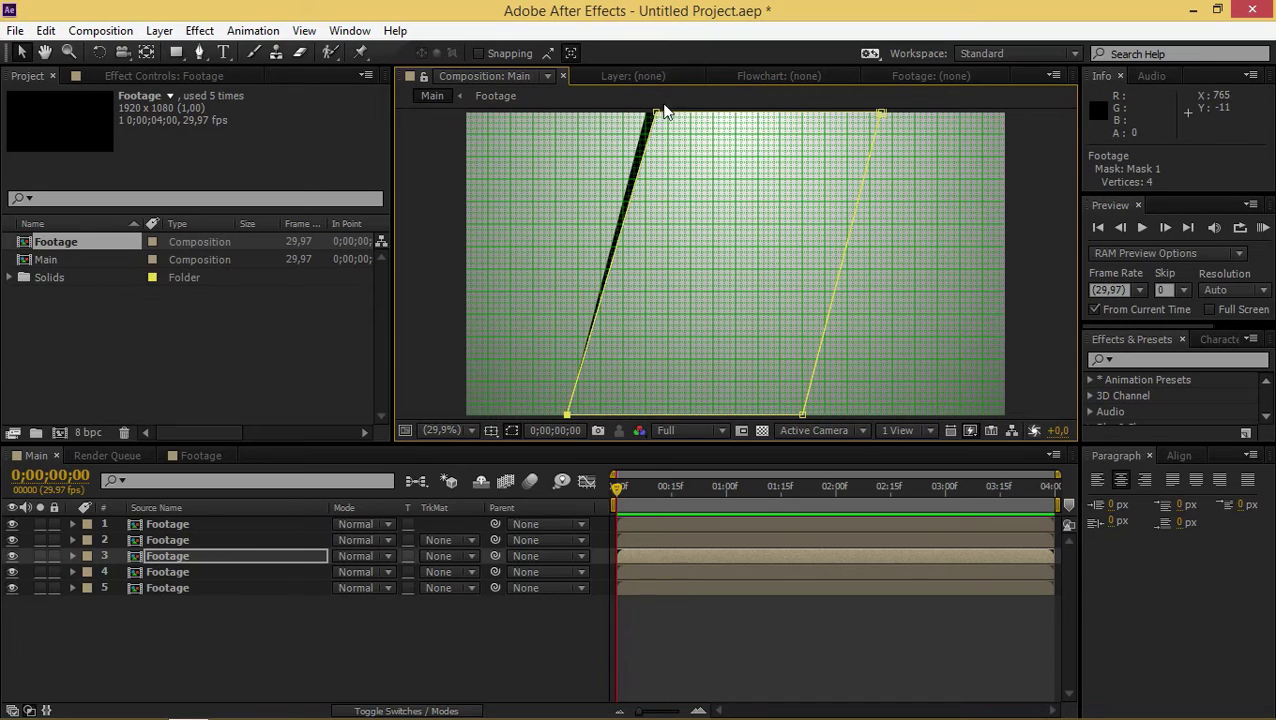
{"action": "left_click_drag", "start_coordinate": [655, 113], "coordinate": [646, 113]}
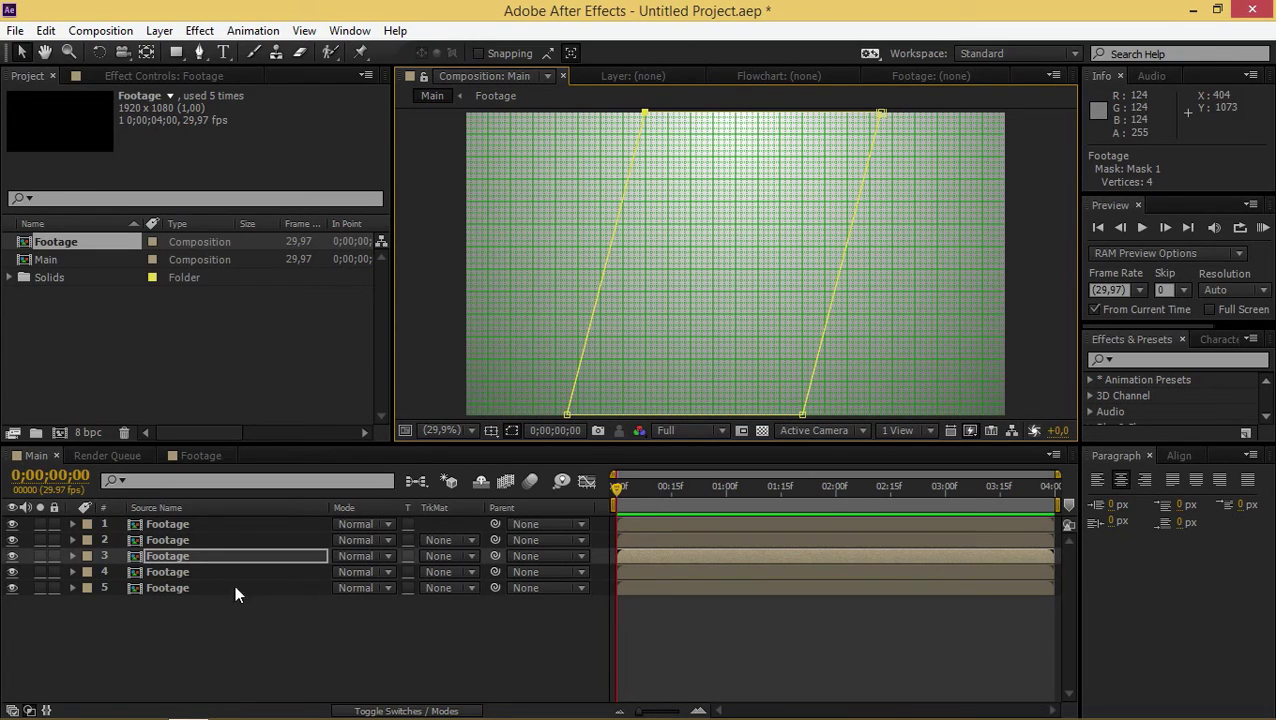
Add Position keyframes at 0;00;00;00 and 0;00;00;10 to all five Footage layers
{"action": "left_click", "coordinate": [193, 587]}
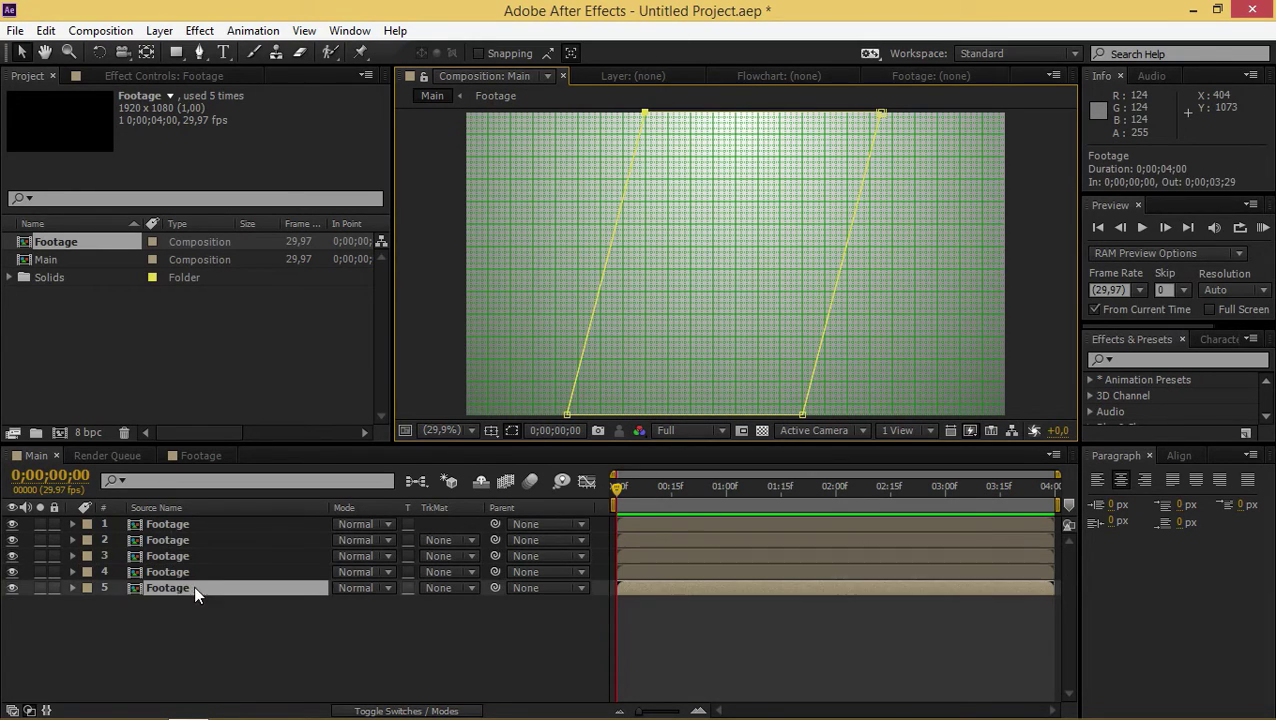
{"action": "left_click", "coordinate": [160, 525], "text": "shift"}
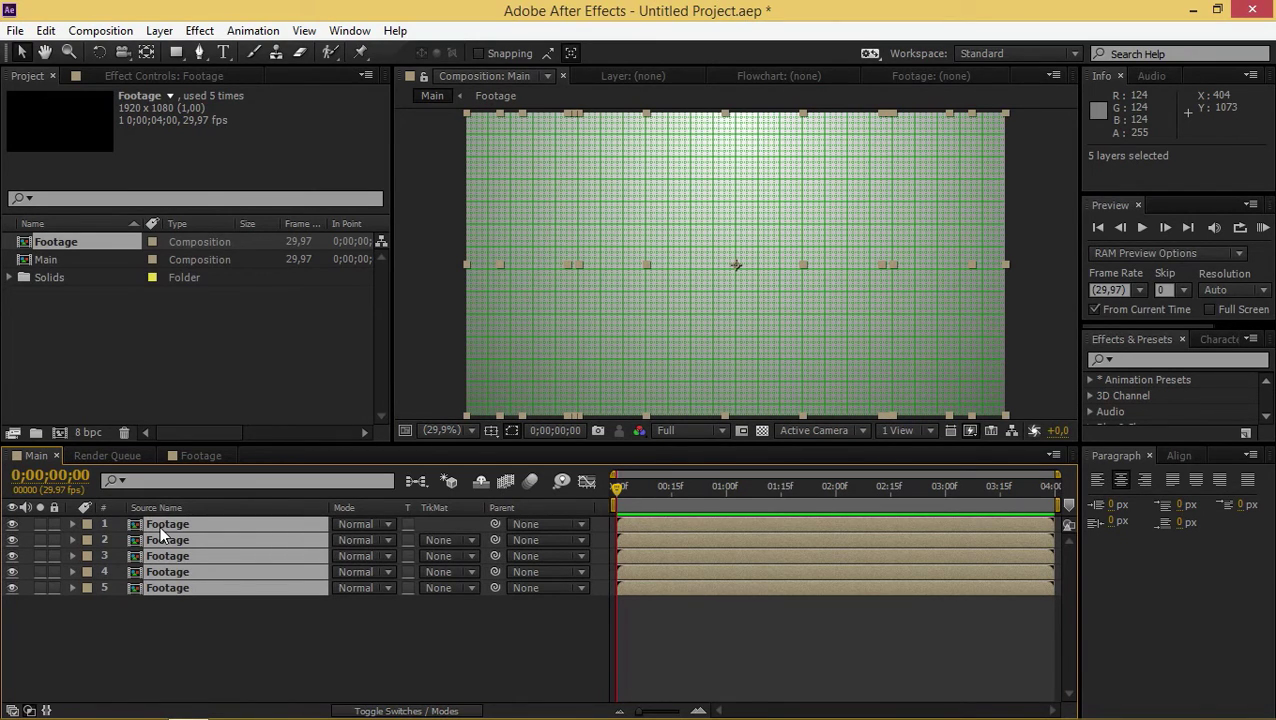
{"action": "key", "text": "p"}
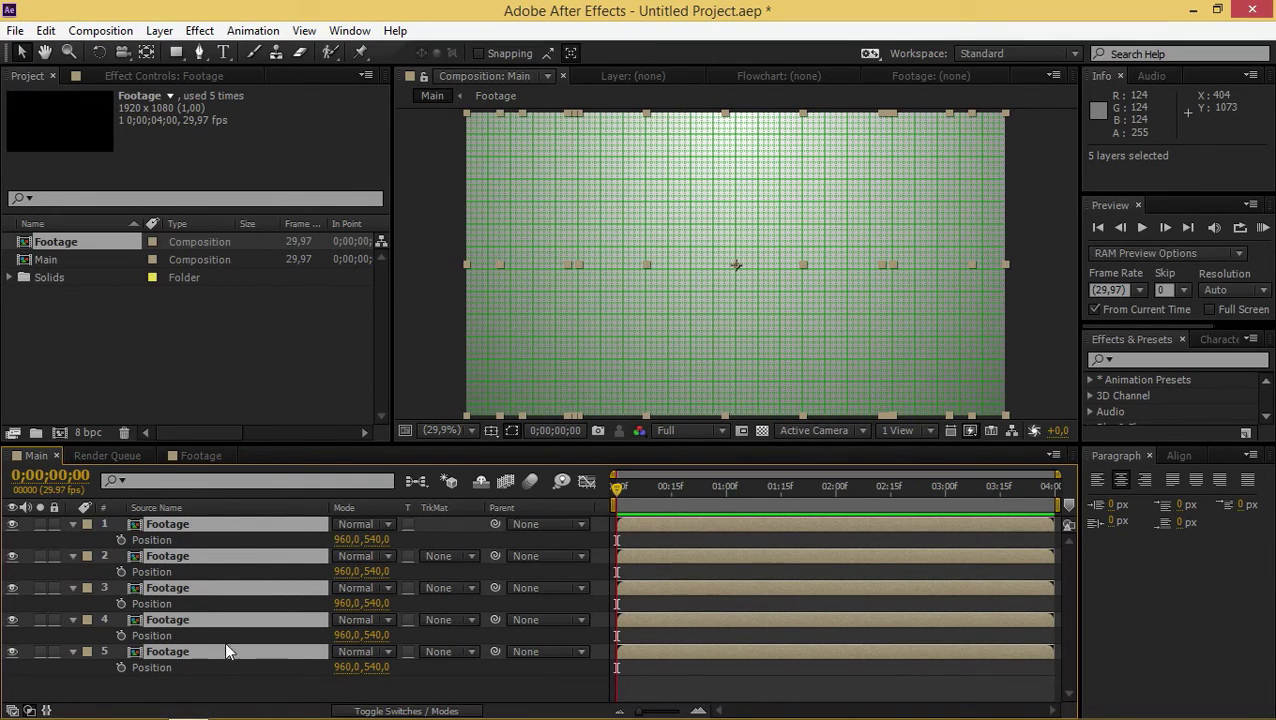
{"action": "left_click", "coordinate": [120, 537]}
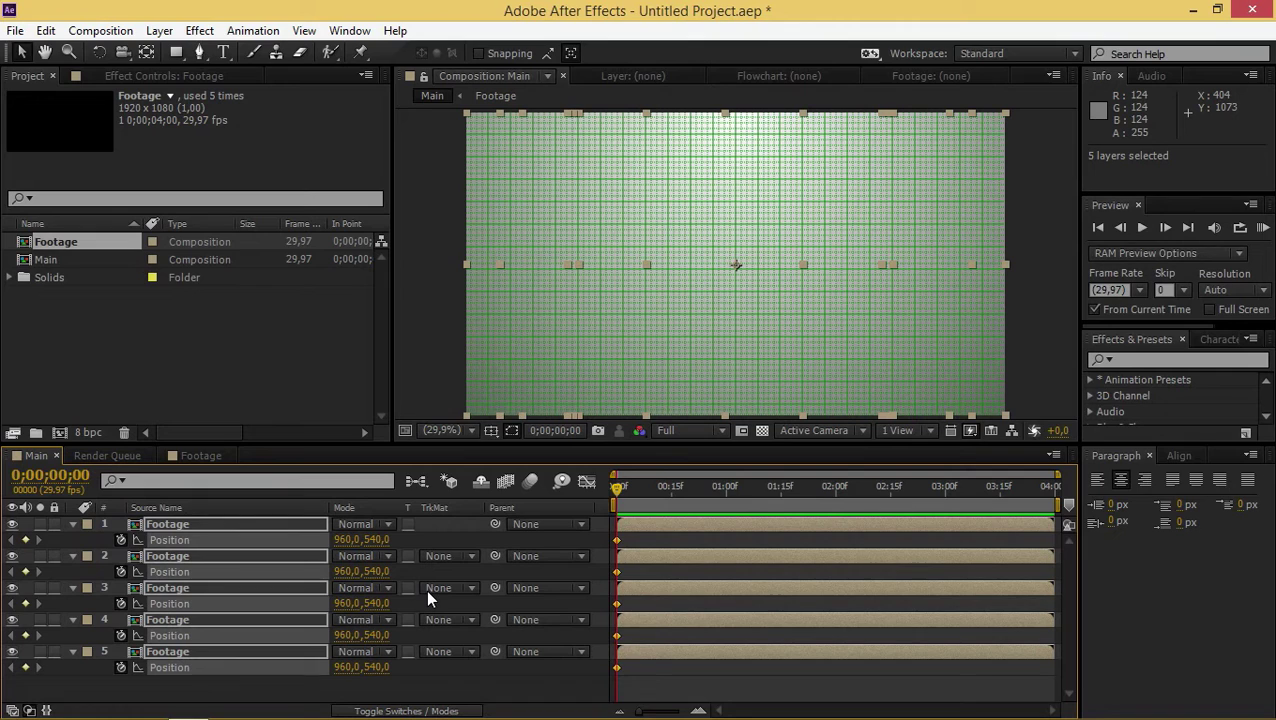
{"action": "key", "text": "shift+Page_Down"}
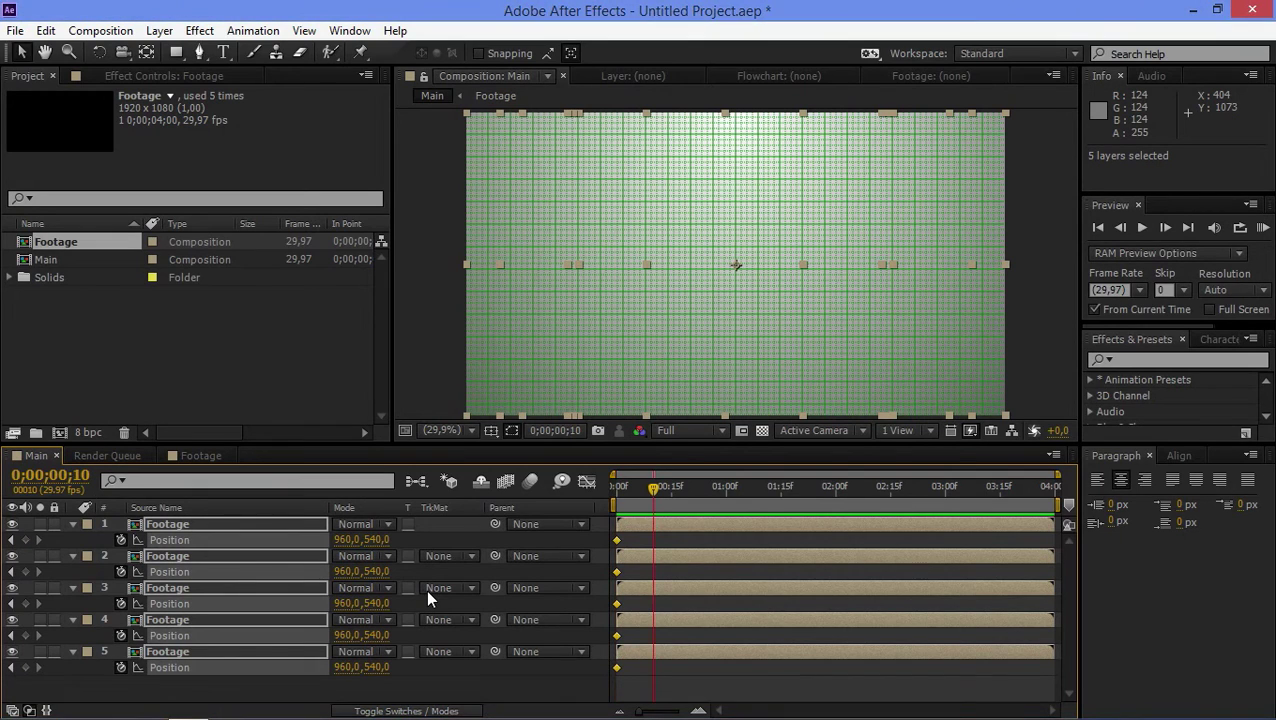
{"action": "left_click", "coordinate": [26, 540]}
At frame 0, move layers 3–5 off-frame up-right to 1260,-540
{"action": "left_click_drag", "start_coordinate": [655, 489], "coordinate": [582, 501]}
{"action": "left_click", "coordinate": [191, 686]}
{"action": "left_click", "coordinate": [160, 650]}
{"action": "left_click", "coordinate": [177, 588], "text": "shift"}
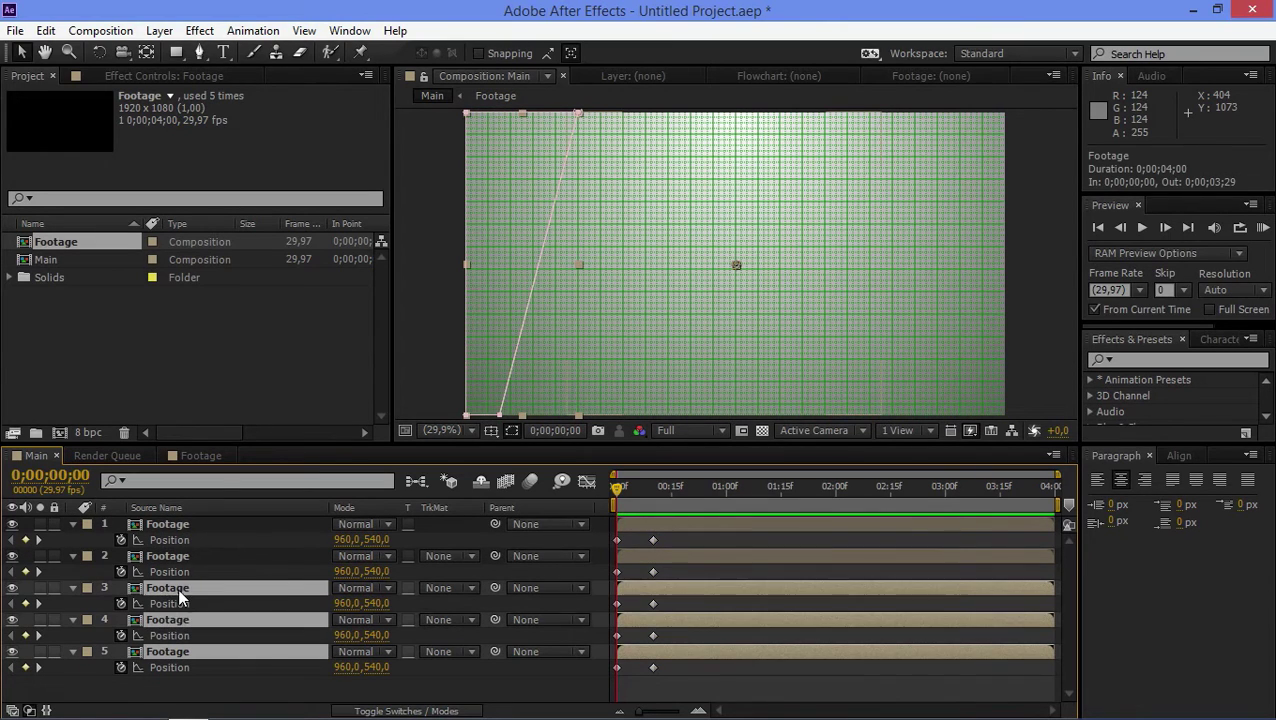
{"action": "key", "text": "comma"}
{"action": "key", "text": "comma"}
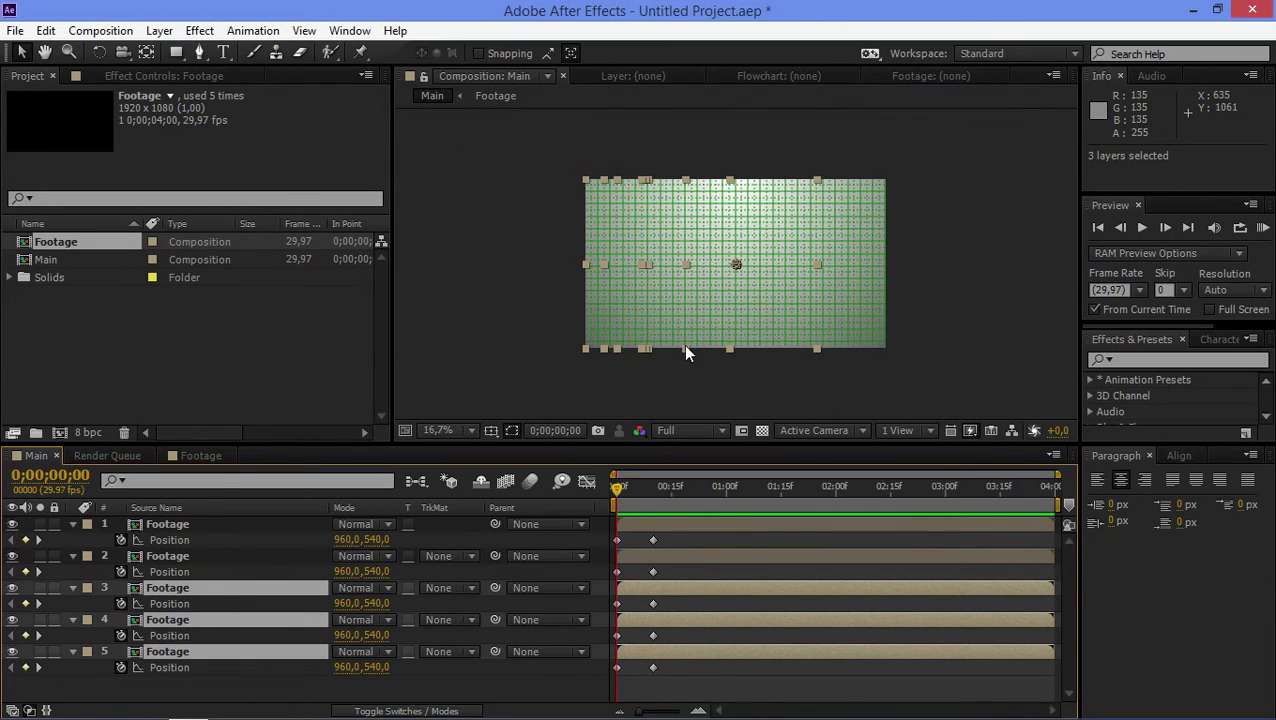
{"action": "left_click", "coordinate": [614, 539]}
{"action": "left_click_drag", "start_coordinate": [630, 317], "coordinate": [680, 146]}
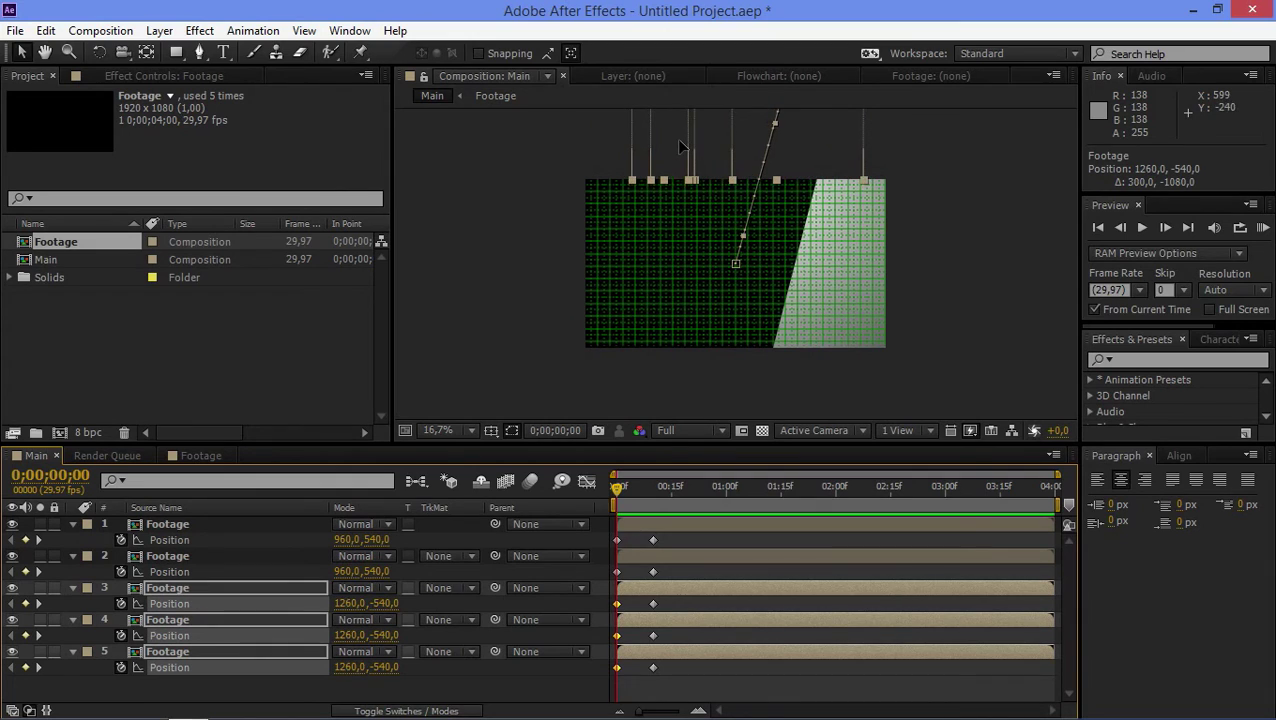
At frame 0, move layers 1–2 off-frame down-left to 640,1620
{"action": "left_click", "coordinate": [178, 545]}
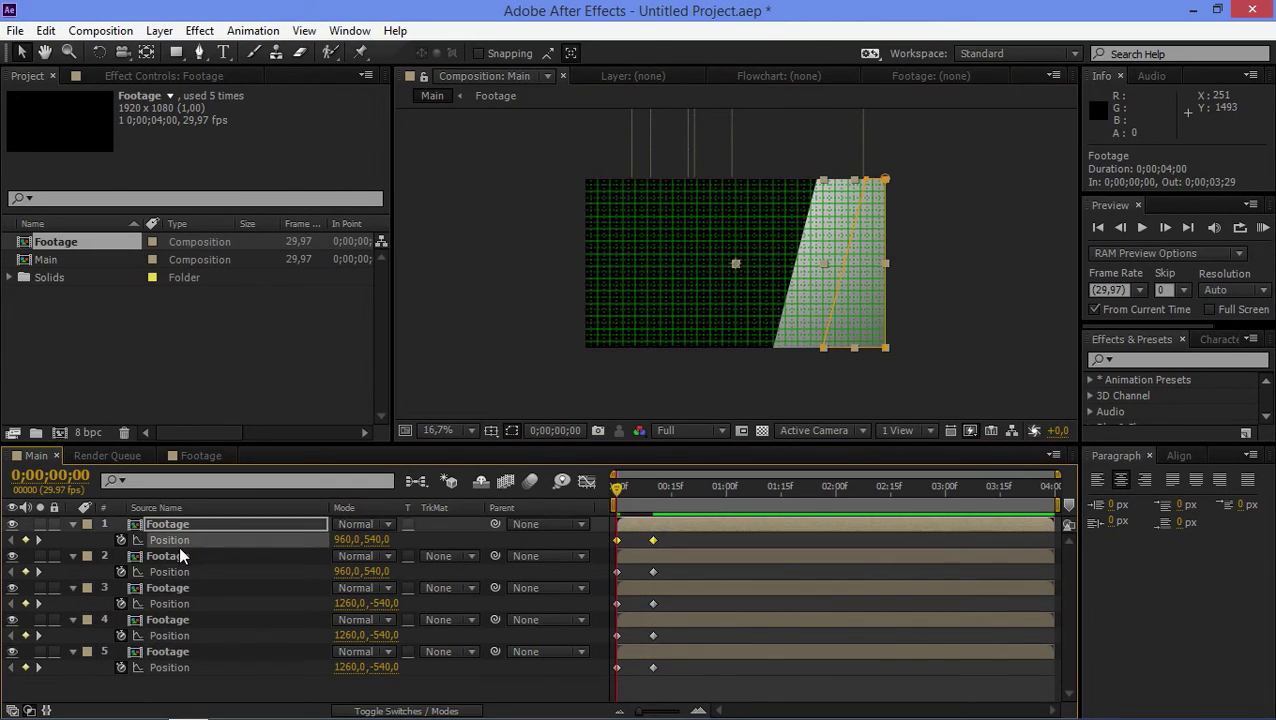
{"action": "left_click", "coordinate": [178, 553]}
{"action": "left_click", "coordinate": [193, 525]}
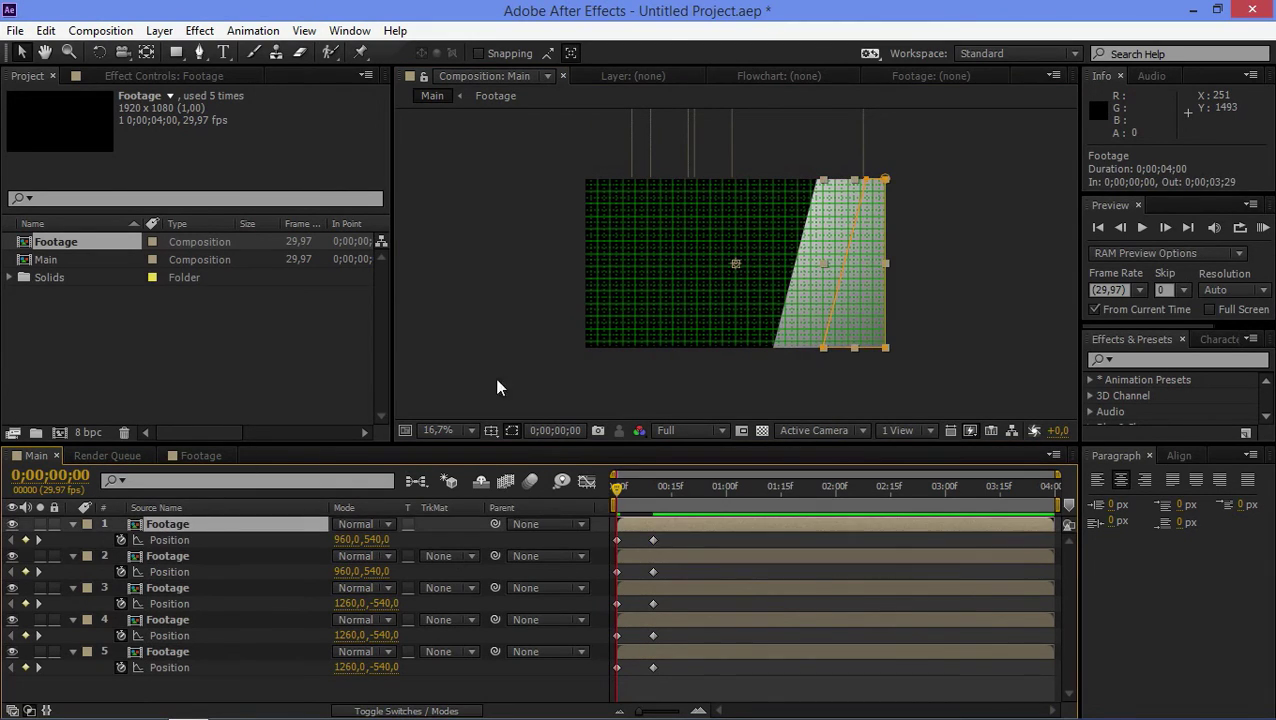
{"action": "left_click", "coordinate": [184, 555], "text": "shift"}
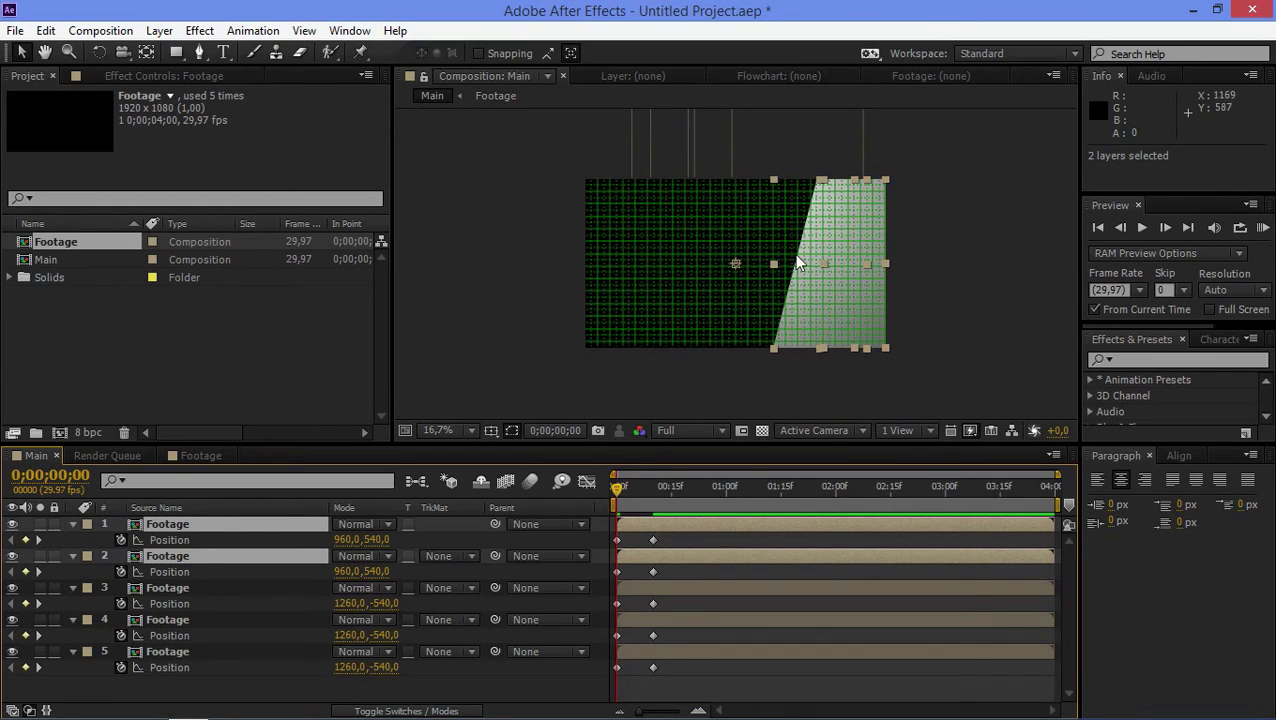
{"action": "left_click_drag", "start_coordinate": [844, 209], "coordinate": [663, 389]}
{"action": "key", "text": "Caps_Lock"}
{"action": "key", "text": "Caps_Lock"}
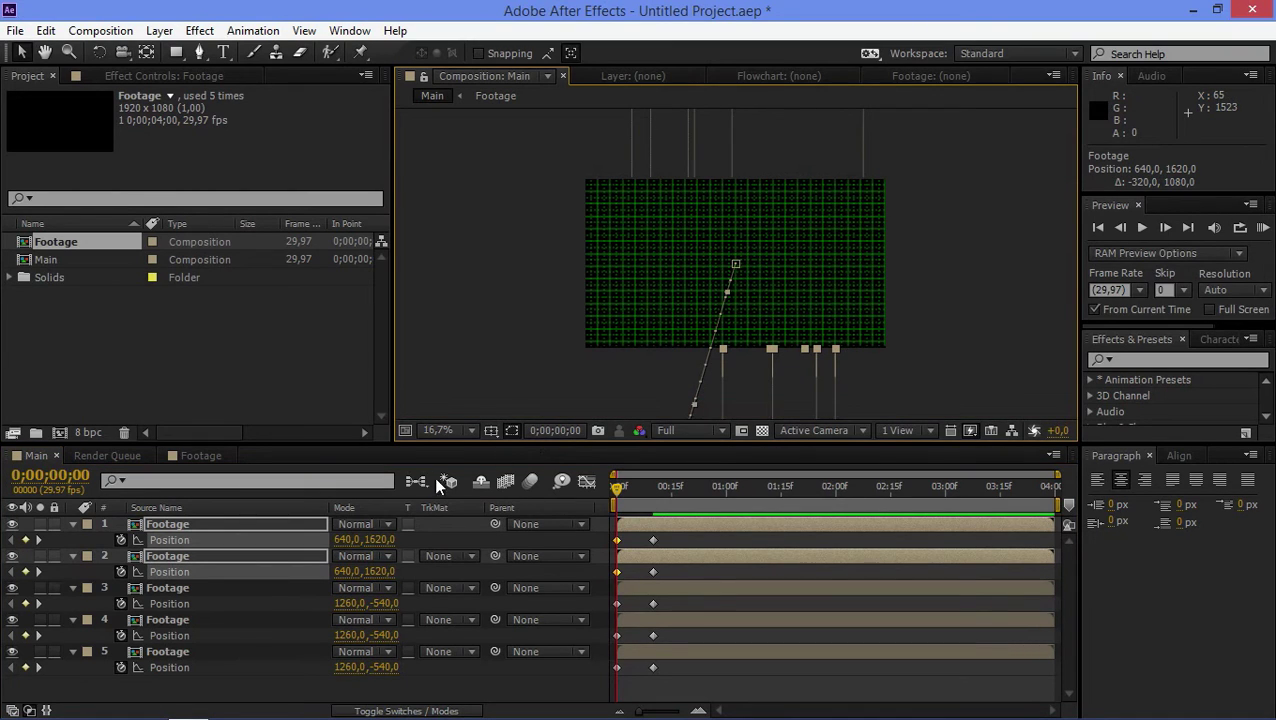
{"action": "left_click", "coordinate": [165, 651], "text": "shift"}
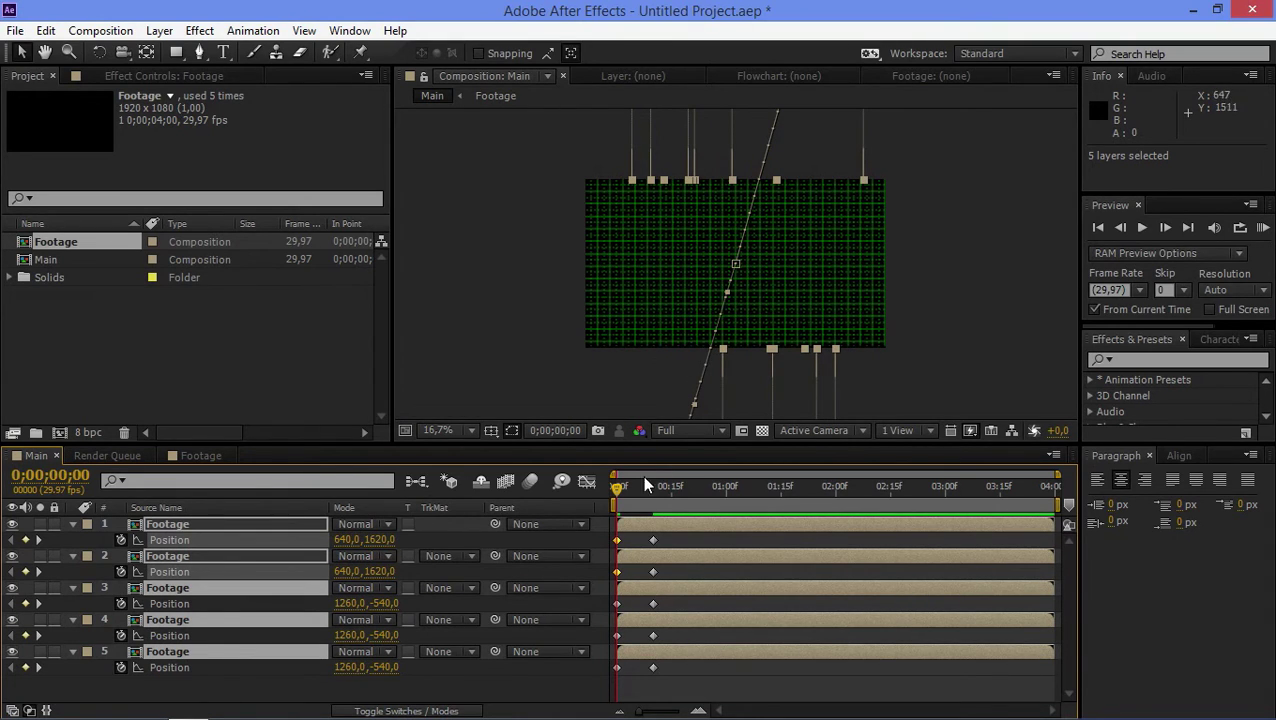
Preview the slide-in, then apply Easy Ease to all ten Position keyframes
{"action": "left_click", "coordinate": [1263, 228]}
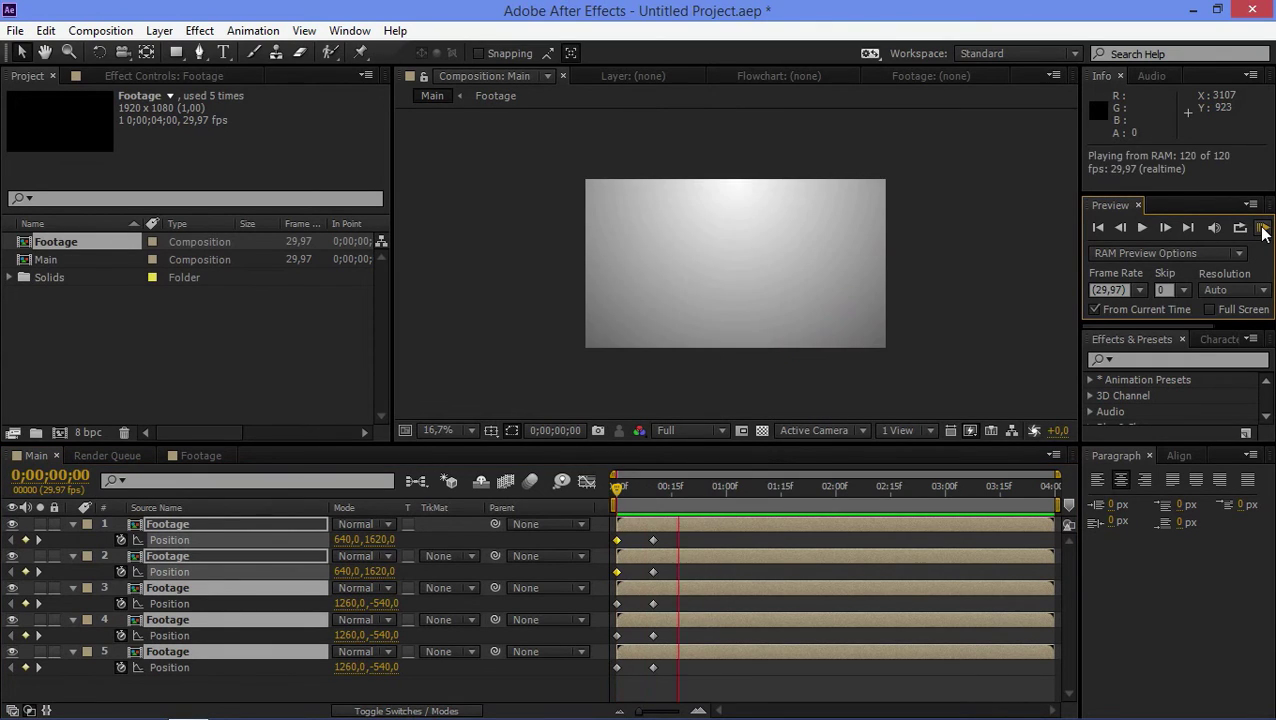
{"action": "left_click", "coordinate": [1263, 229]}
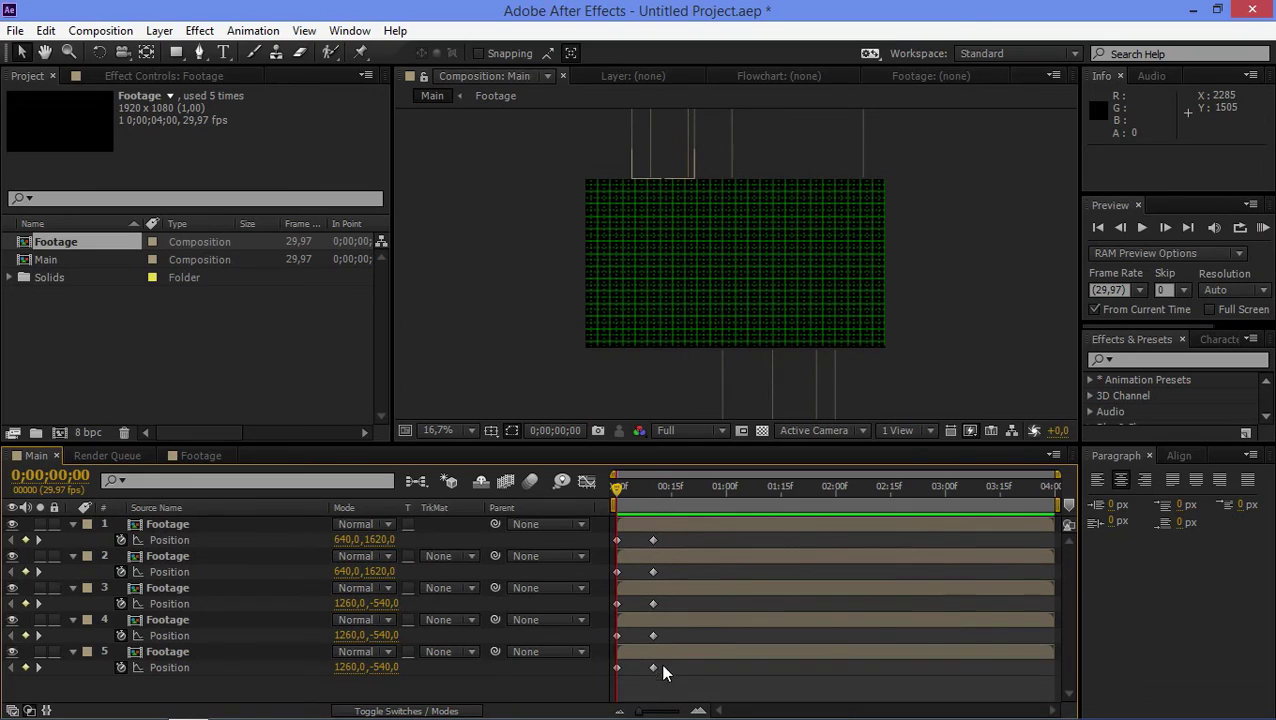
{"action": "left_click_drag", "start_coordinate": [671, 674], "coordinate": [607, 517]}
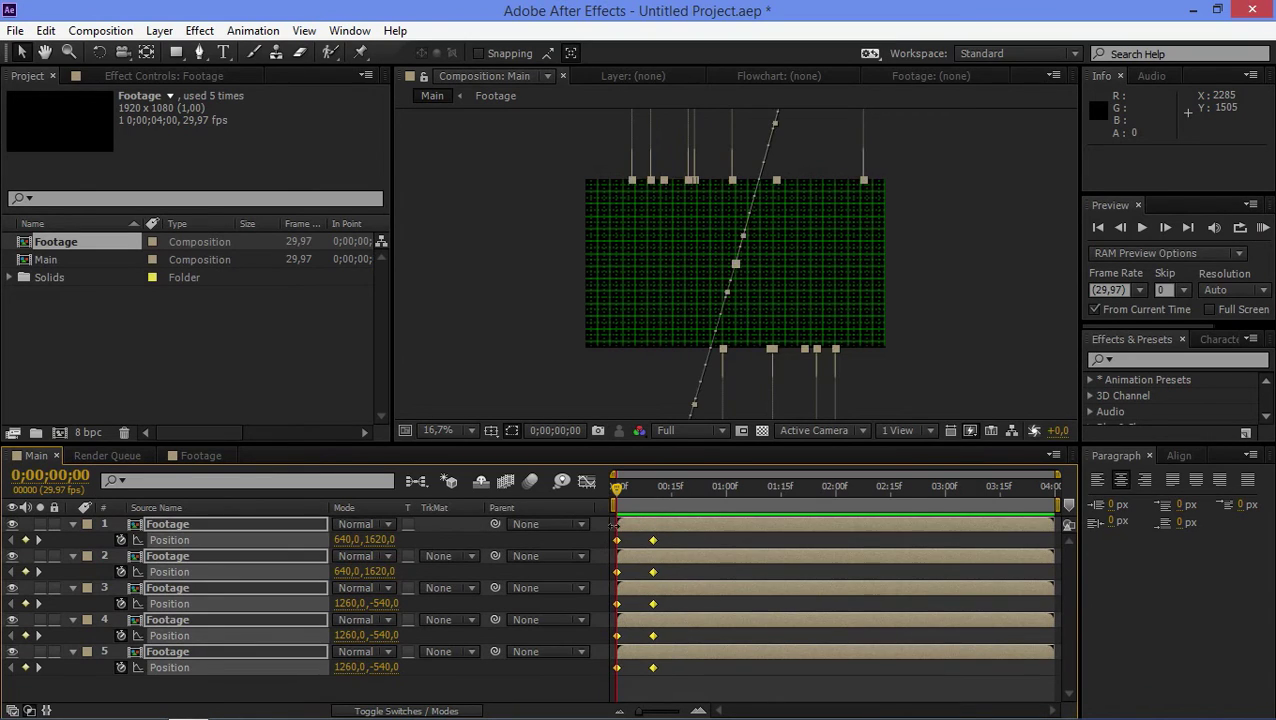
{"action": "key", "text": "F9"}
Stagger the arrivals: layers 1 and 5 slightly earlier, layer 3 slightly later
{"action": "left_click", "coordinate": [687, 568]}
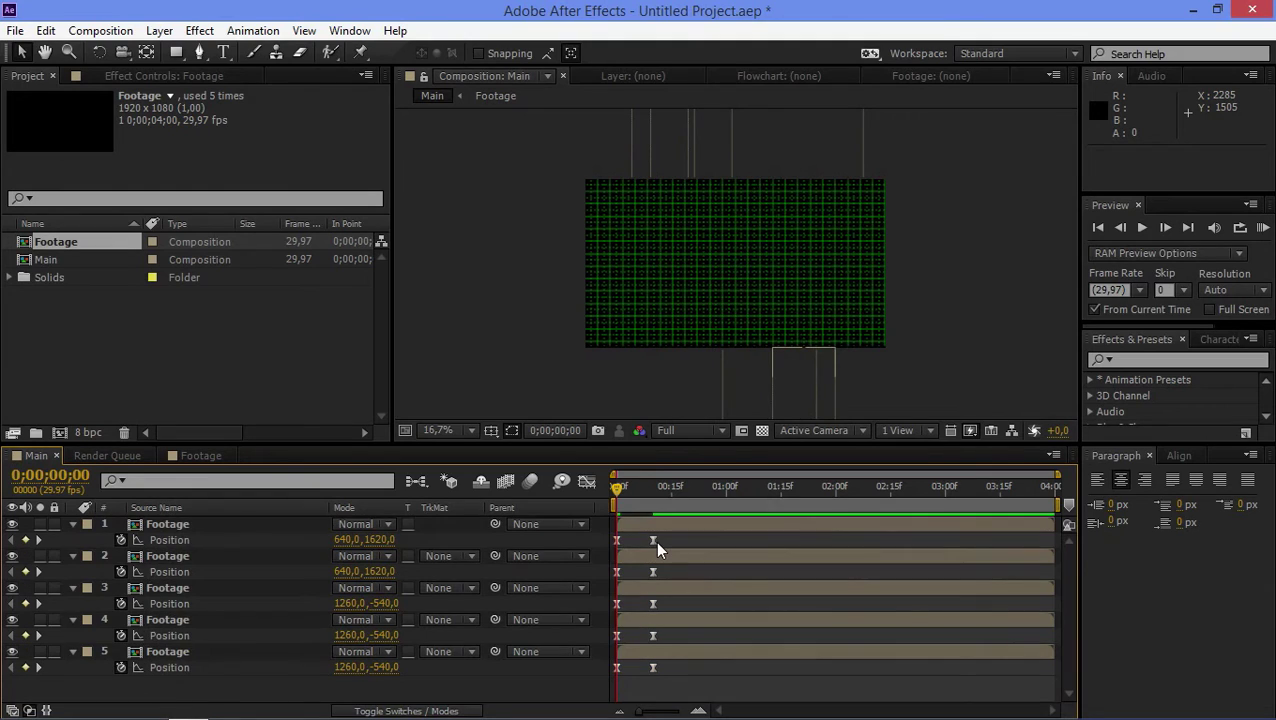
{"action": "left_click", "coordinate": [655, 540]}
{"action": "left_click_drag", "start_coordinate": [655, 540], "coordinate": [647, 541]}
{"action": "left_click", "coordinate": [652, 571]}
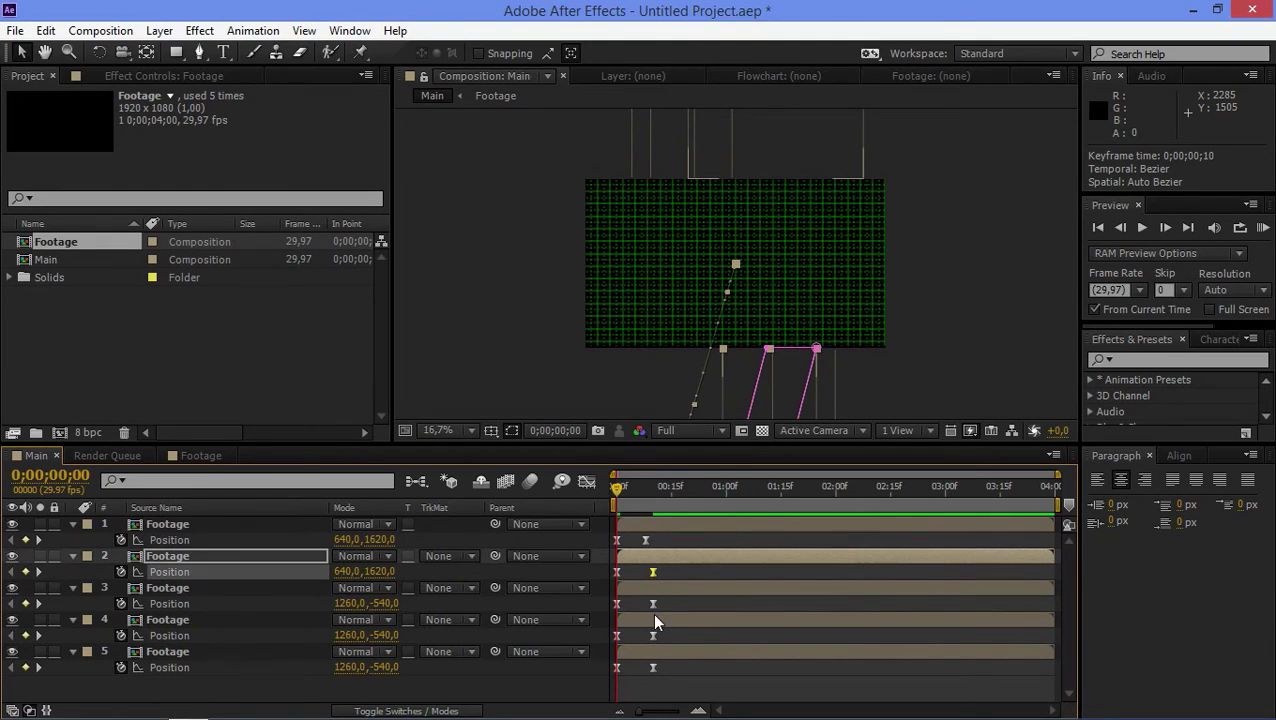
{"action": "left_click_drag", "start_coordinate": [655, 604], "coordinate": [662, 604]}
{"action": "left_click_drag", "start_coordinate": [653, 667], "coordinate": [645, 667]}
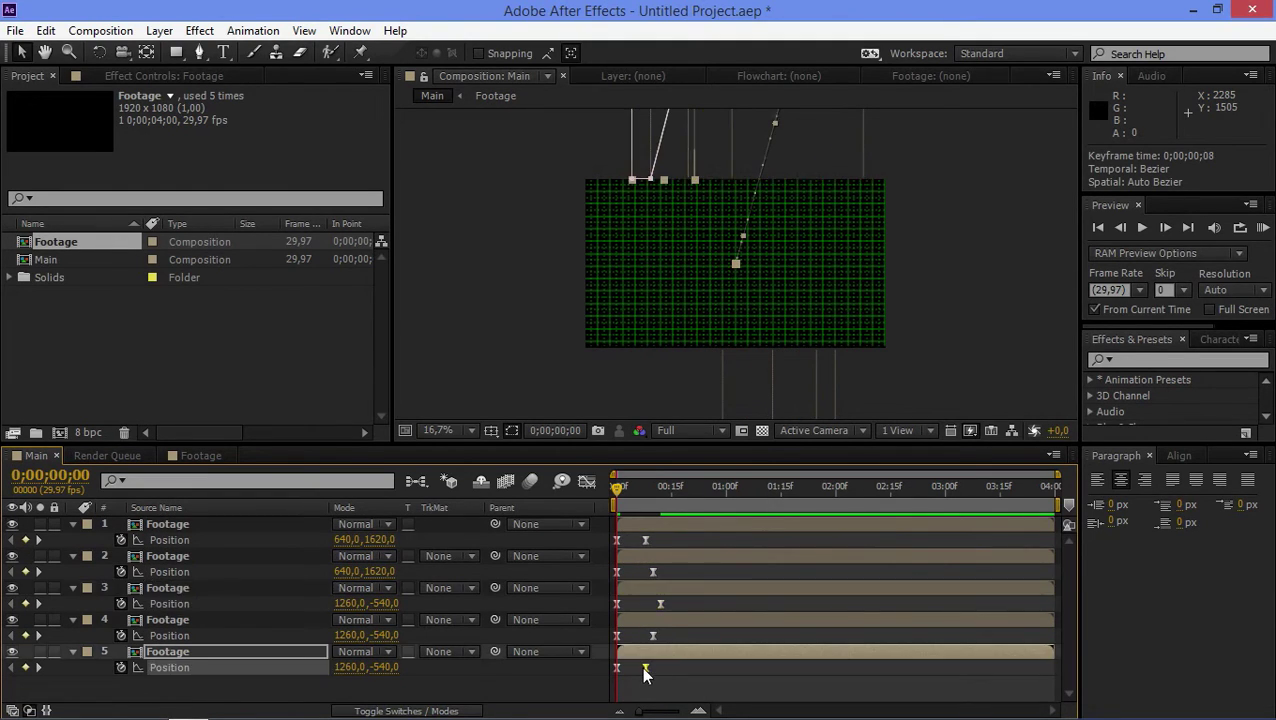
Preview the eased, staggered slide-in and clear the selection
{"action": "left_click", "coordinate": [1263, 228]}
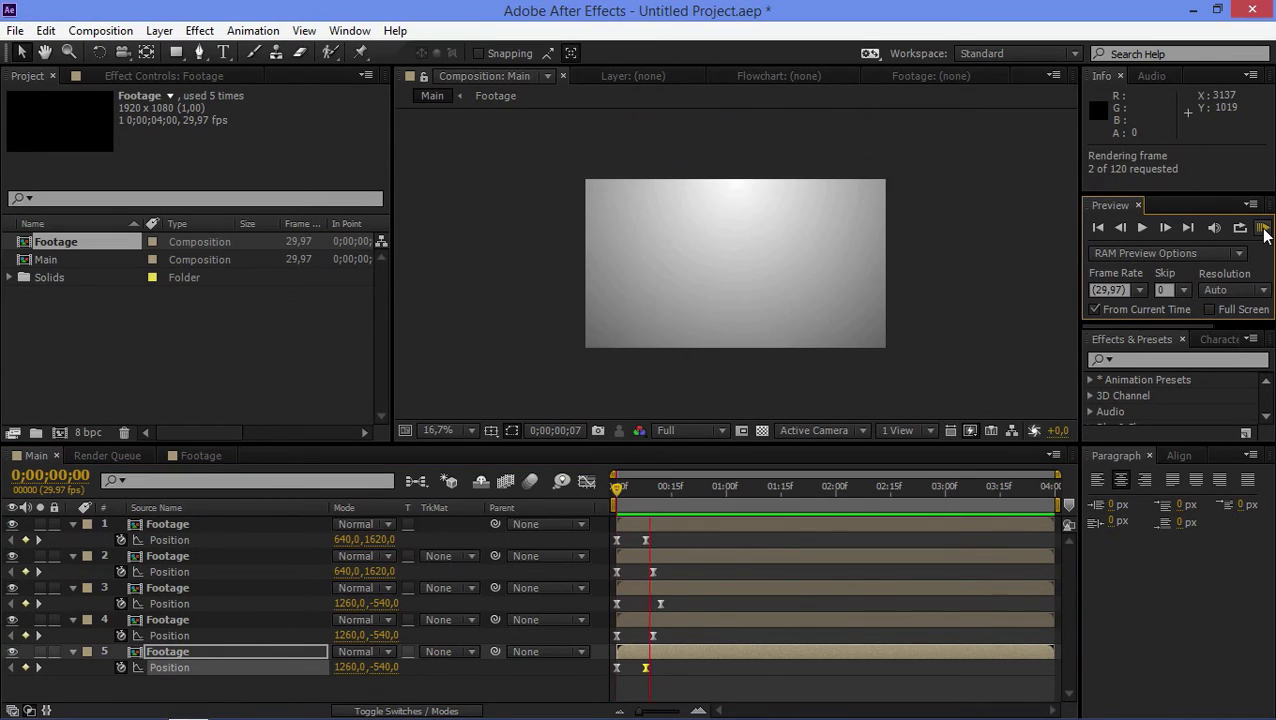
{"action": "left_click", "coordinate": [800, 532]}
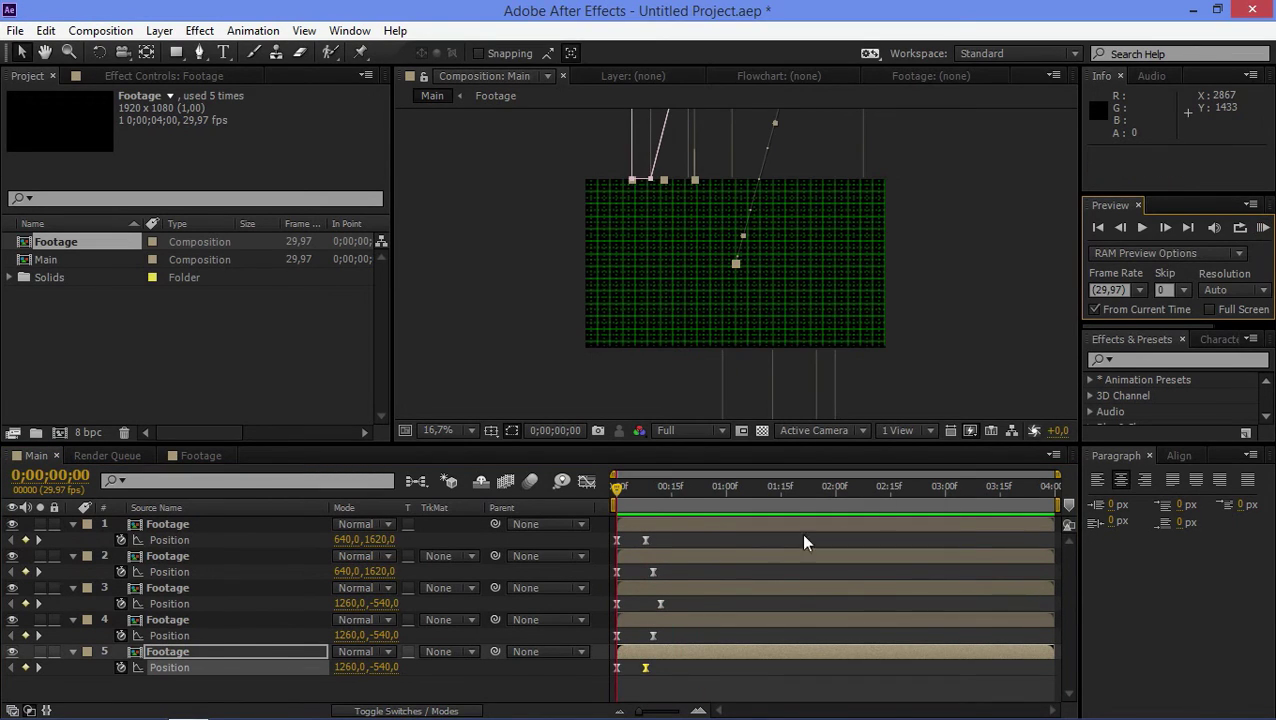
{"action": "left_click", "coordinate": [428, 690]}
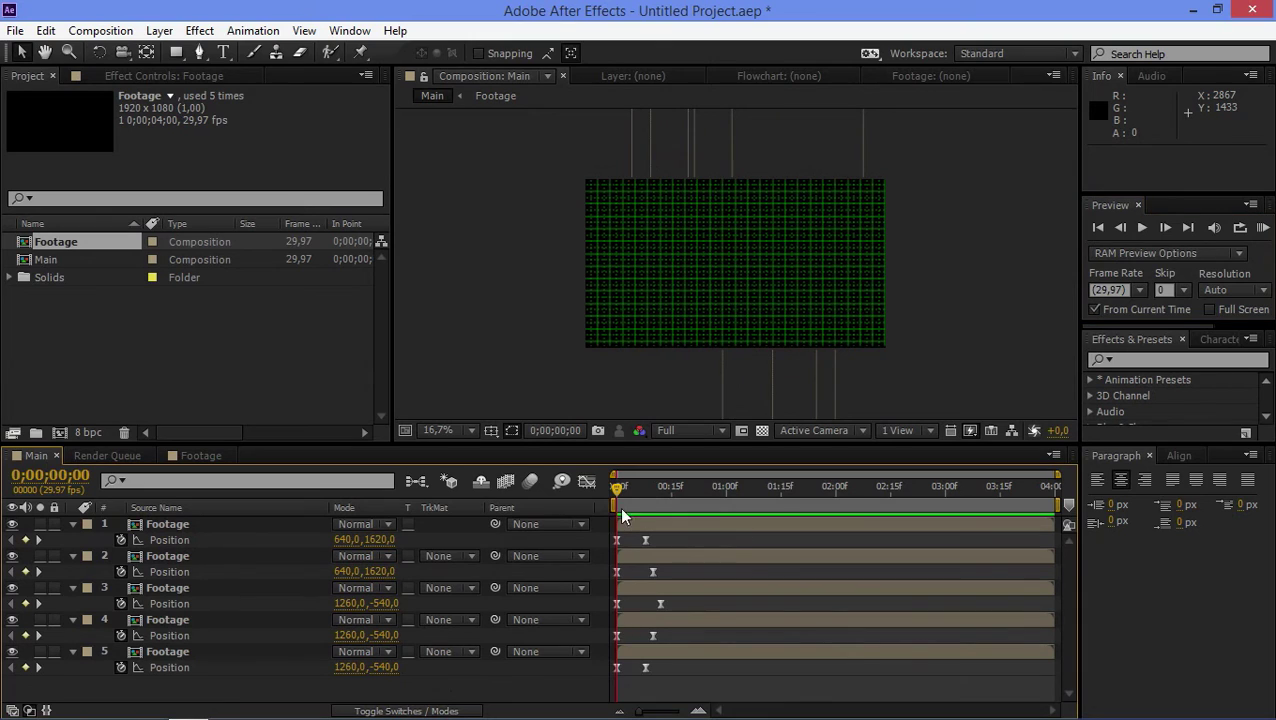
Add Position keyframes to all five strips at 0;00;03;29 and 0;00;03;19
{"action": "left_click_drag", "start_coordinate": [617, 499], "coordinate": [1070, 500]}
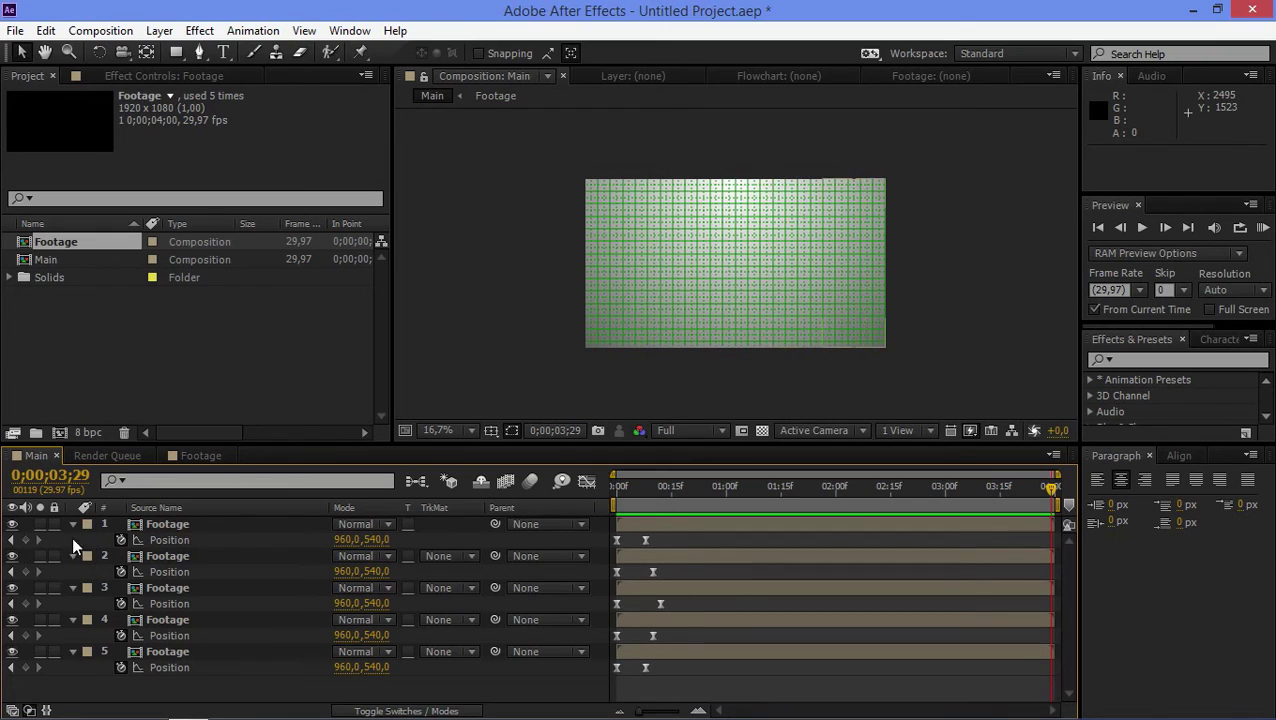
{"action": "left_click", "coordinate": [152, 525]}
{"action": "left_click", "coordinate": [173, 651], "text": "shift"}
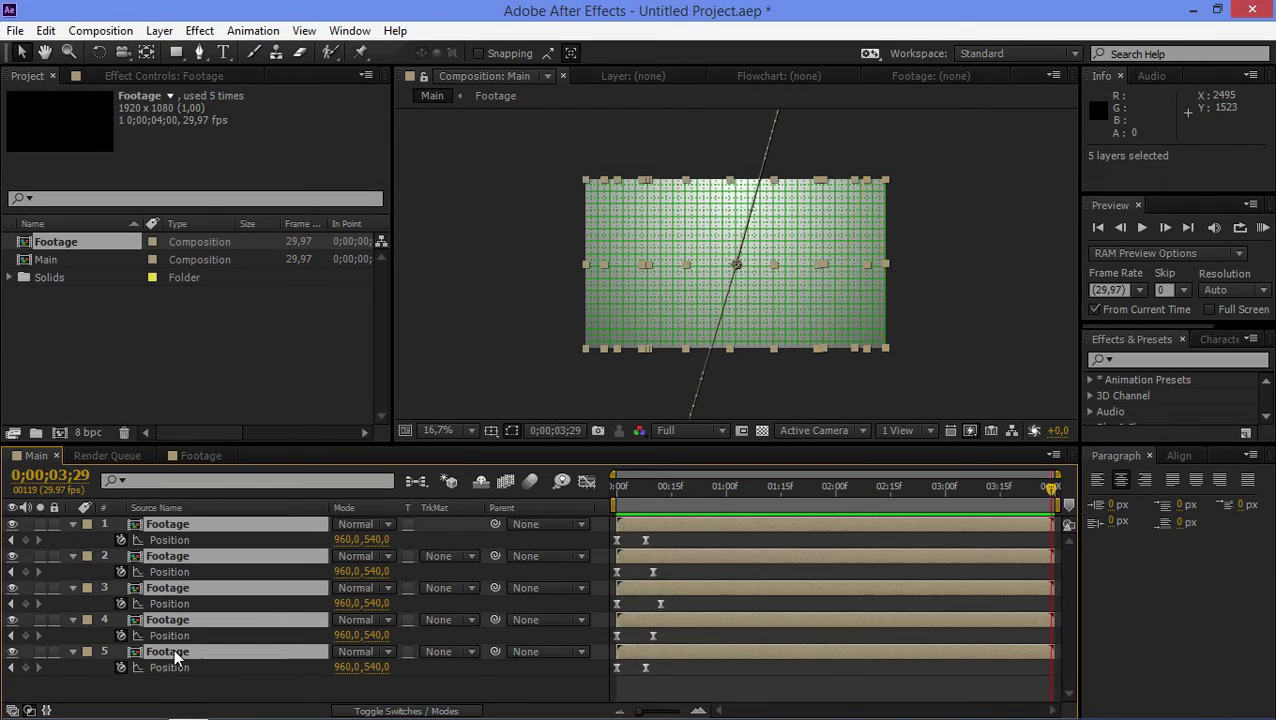
{"action": "left_click", "coordinate": [26, 539]}
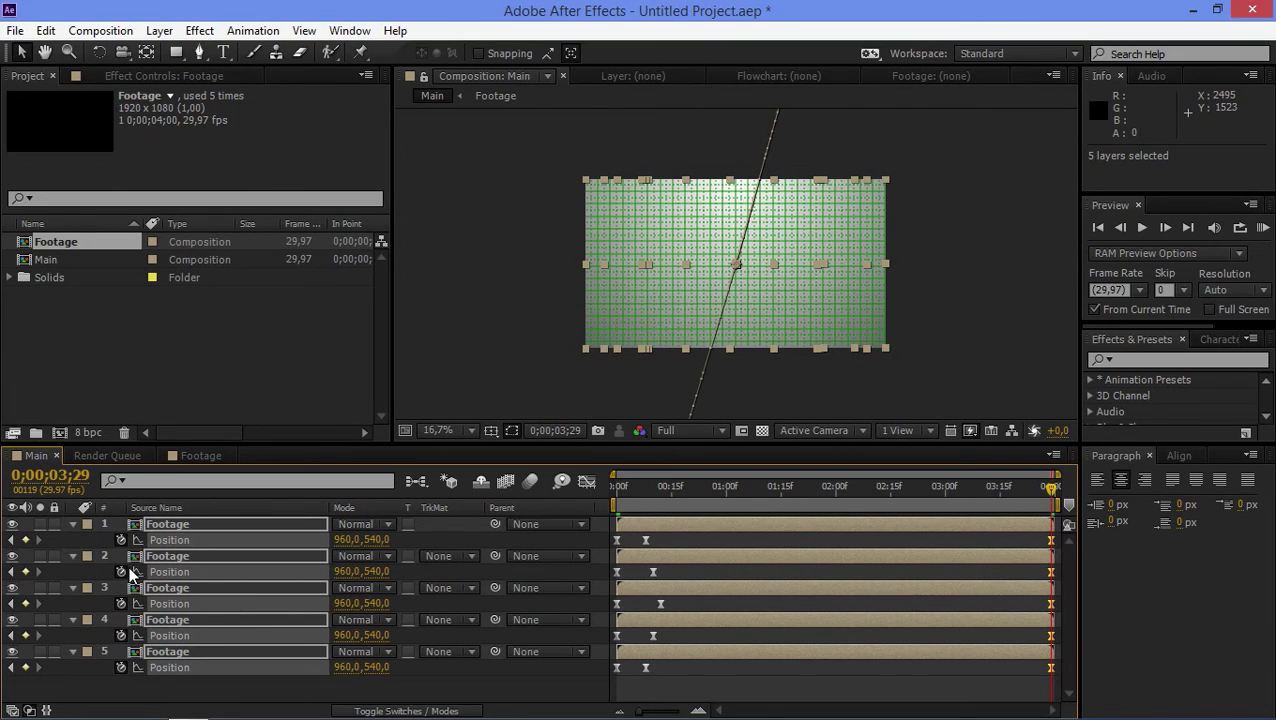
{"action": "key", "text": "shift+Page_Up"}
{"action": "left_click", "coordinate": [28, 537]}
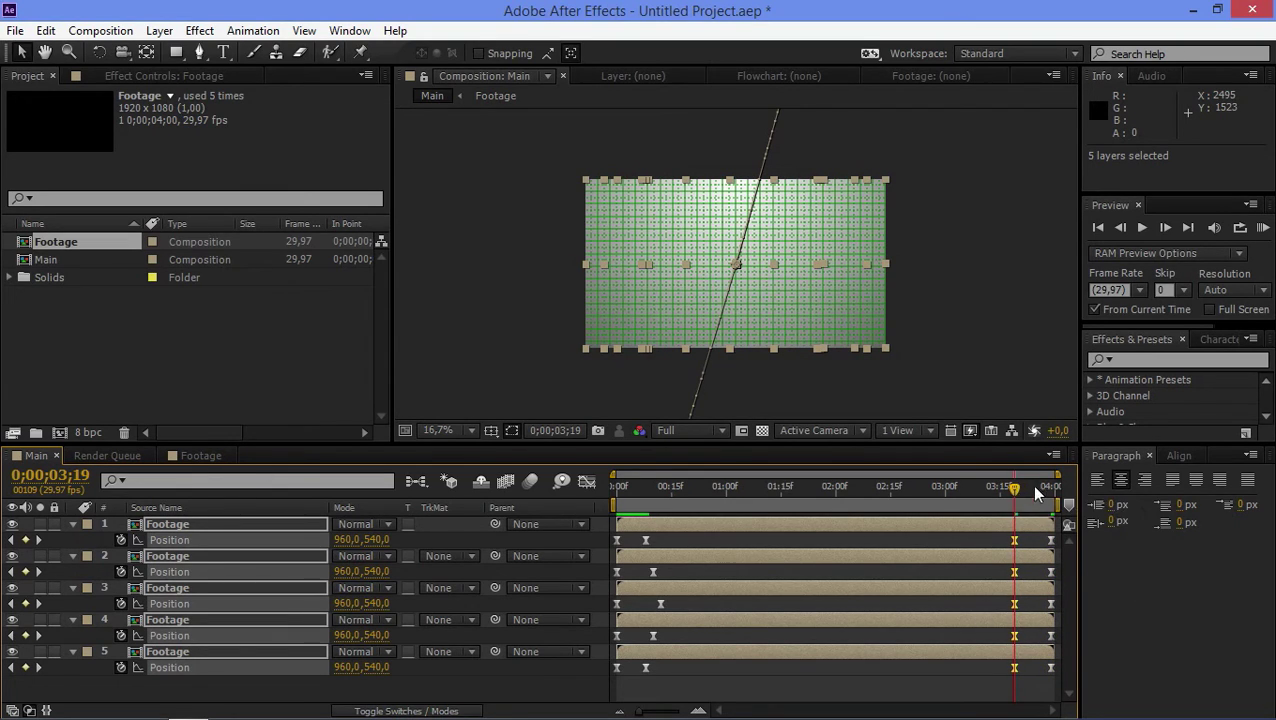
{"action": "left_click_drag", "start_coordinate": [1036, 490], "coordinate": [1072, 487]}
At the last frame, move strips 3–5 to -560,520 and strips 1–2 to 1680,520
{"action": "left_click", "coordinate": [208, 685]}
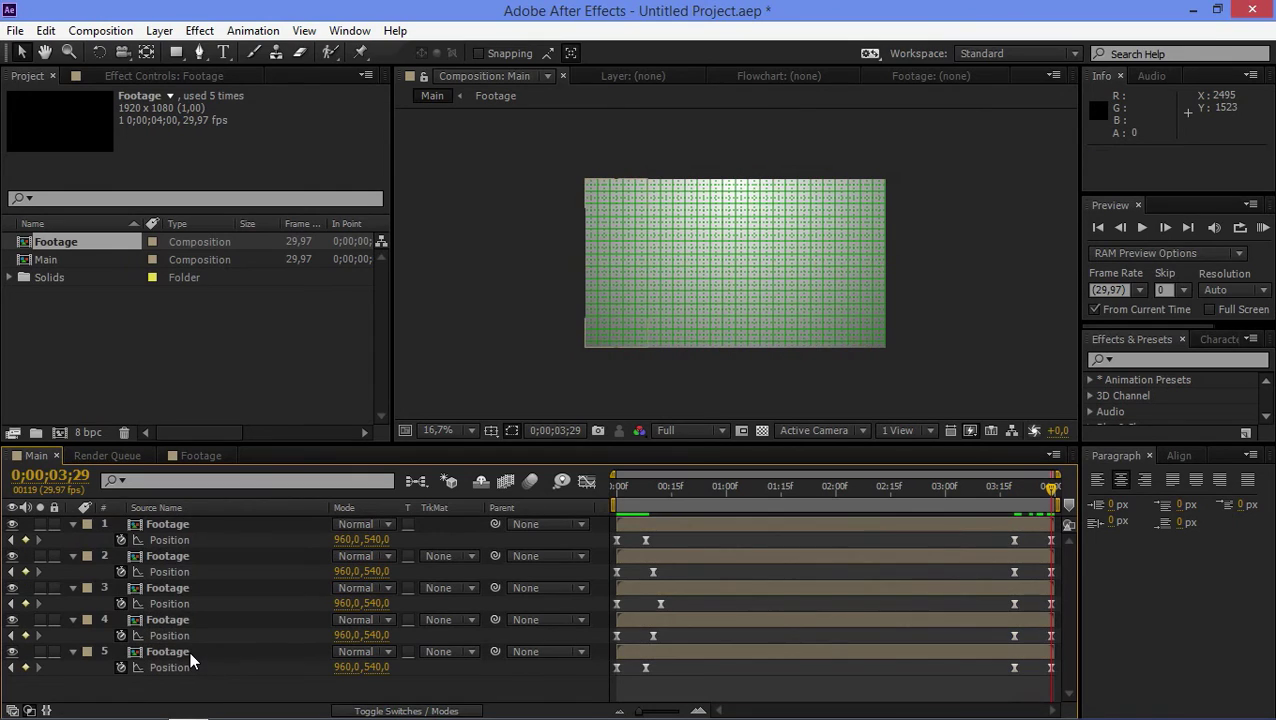
{"action": "left_click", "coordinate": [189, 651]}
{"action": "left_click", "coordinate": [170, 587], "text": "shift"}
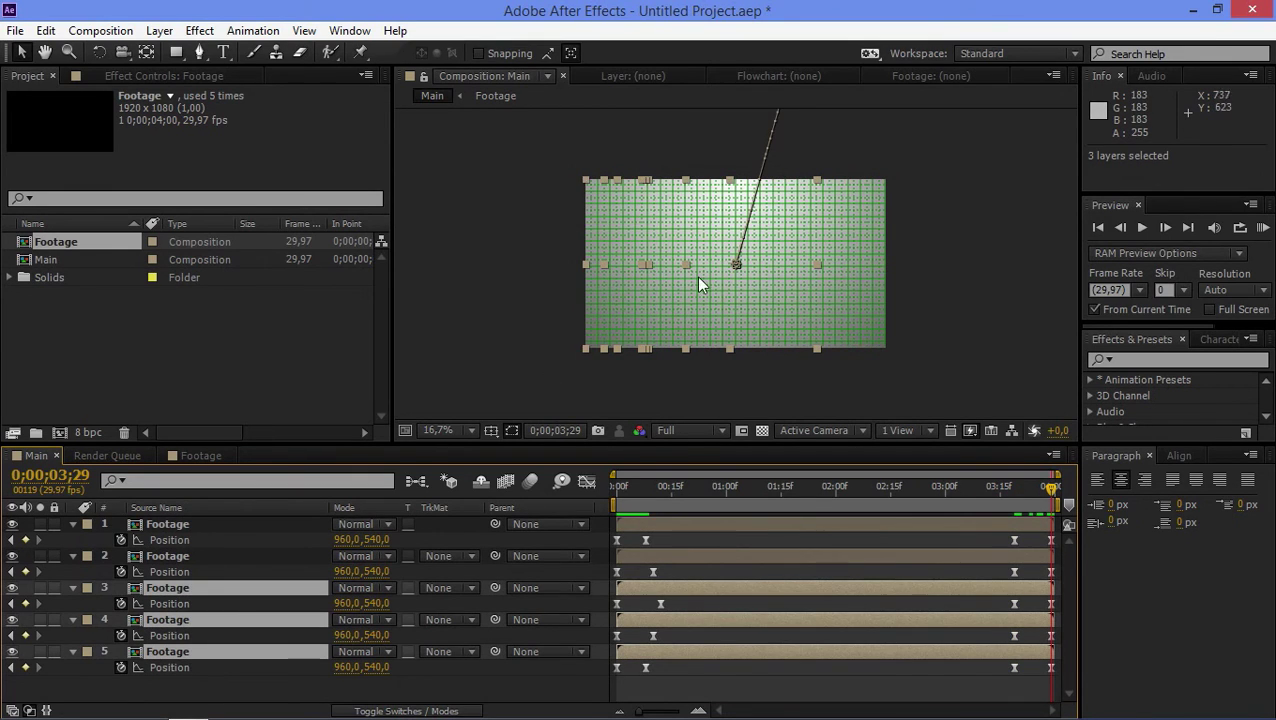
{"action": "left_click_drag", "start_coordinate": [698, 279], "coordinate": [340, 308]}
{"action": "left_click", "coordinate": [167, 556]}
{"action": "left_click", "coordinate": [179, 521], "text": "ctrl"}
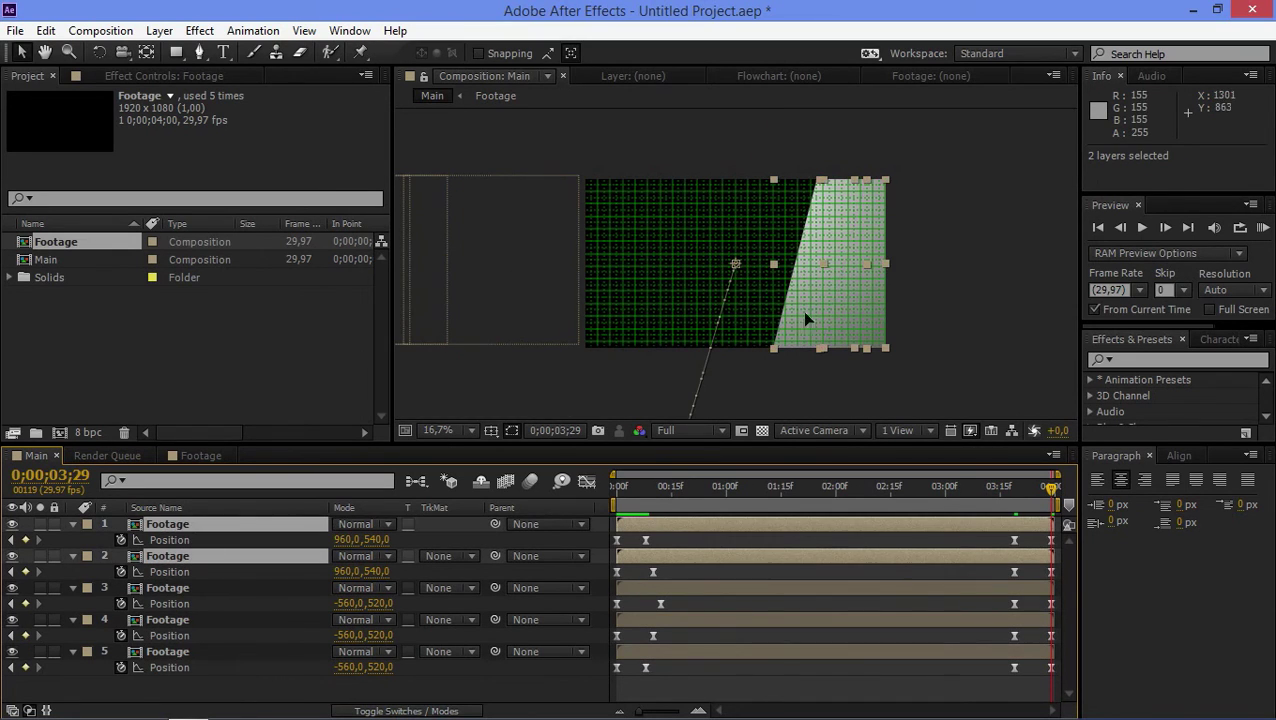
{"action": "left_click_drag", "start_coordinate": [803, 315], "coordinate": [901, 315]}
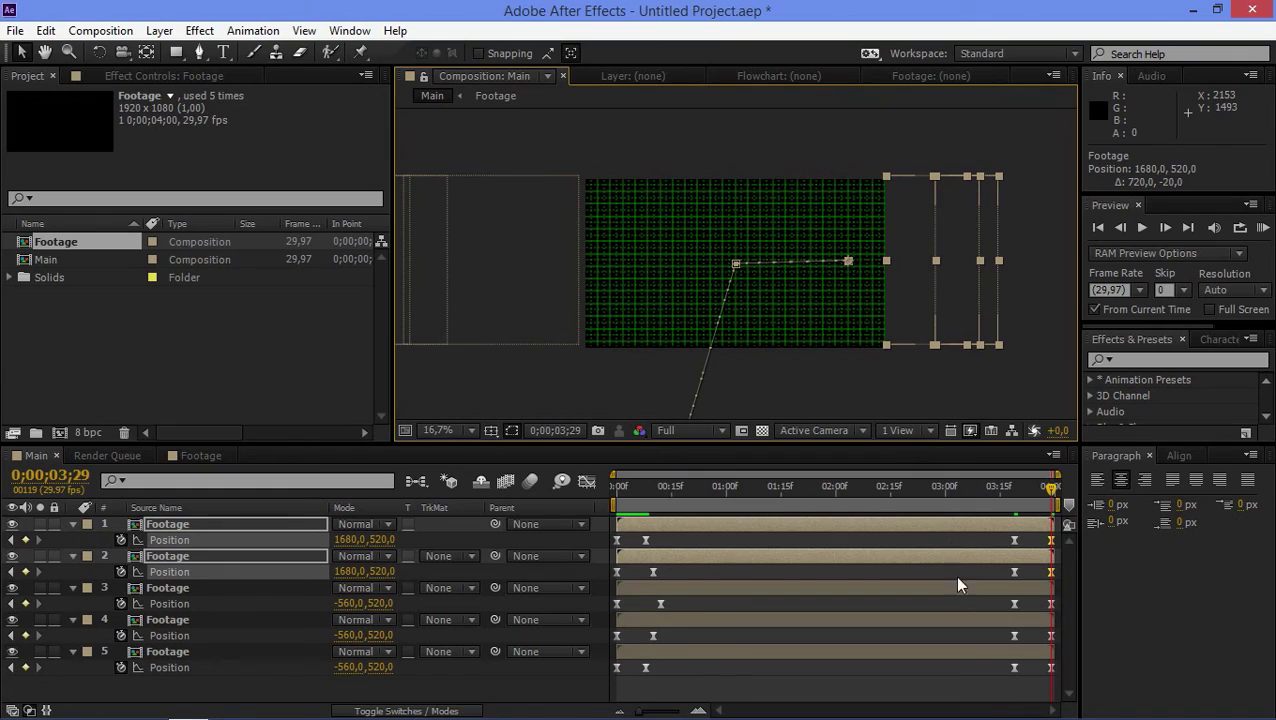
Start layer 1's exit at 0;00;03;13 and layer 5's at 0;00;03;15, then preview from 0;00;03;14
{"action": "left_click", "coordinate": [997, 694]}
{"action": "left_click_drag", "start_coordinate": [1013, 539], "coordinate": [1006, 571]}
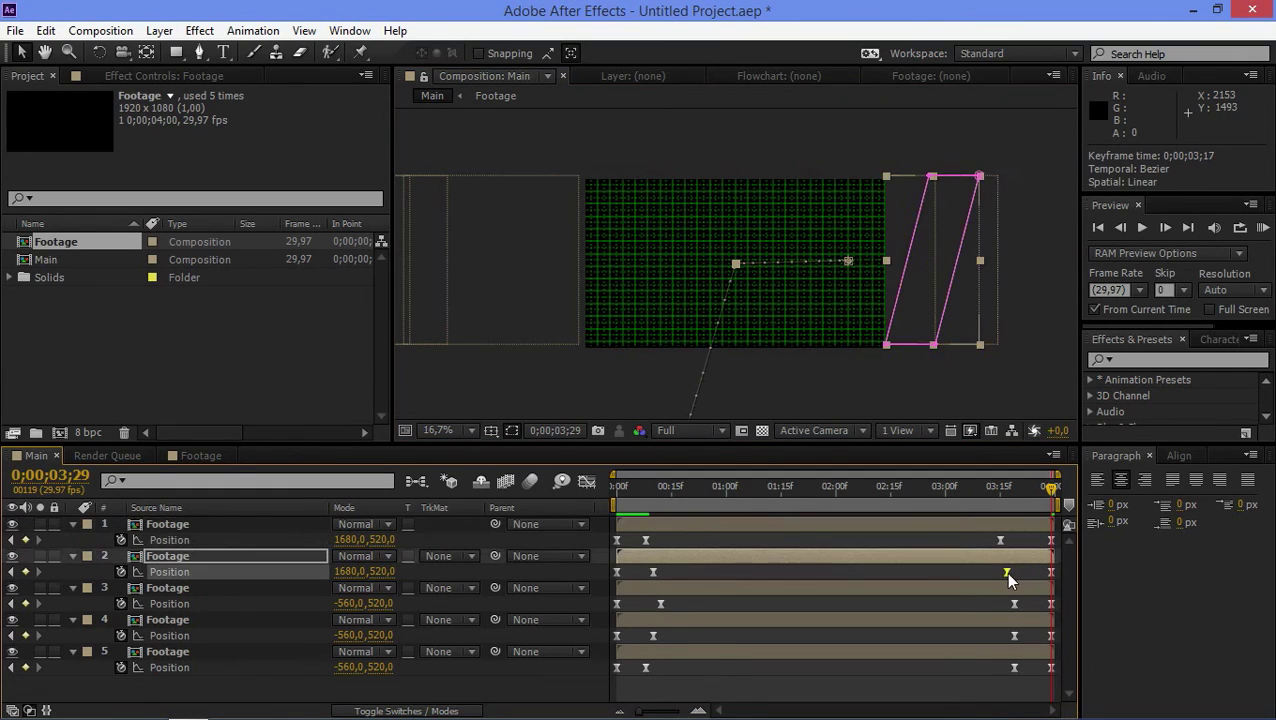
{"action": "left_click", "coordinate": [1013, 636]}
{"action": "left_click_drag", "start_coordinate": [1014, 667], "coordinate": [1000, 667]}
{"action": "left_click_drag", "start_coordinate": [965, 488], "coordinate": [997, 488]}
{"action": "left_click", "coordinate": [1263, 228]}
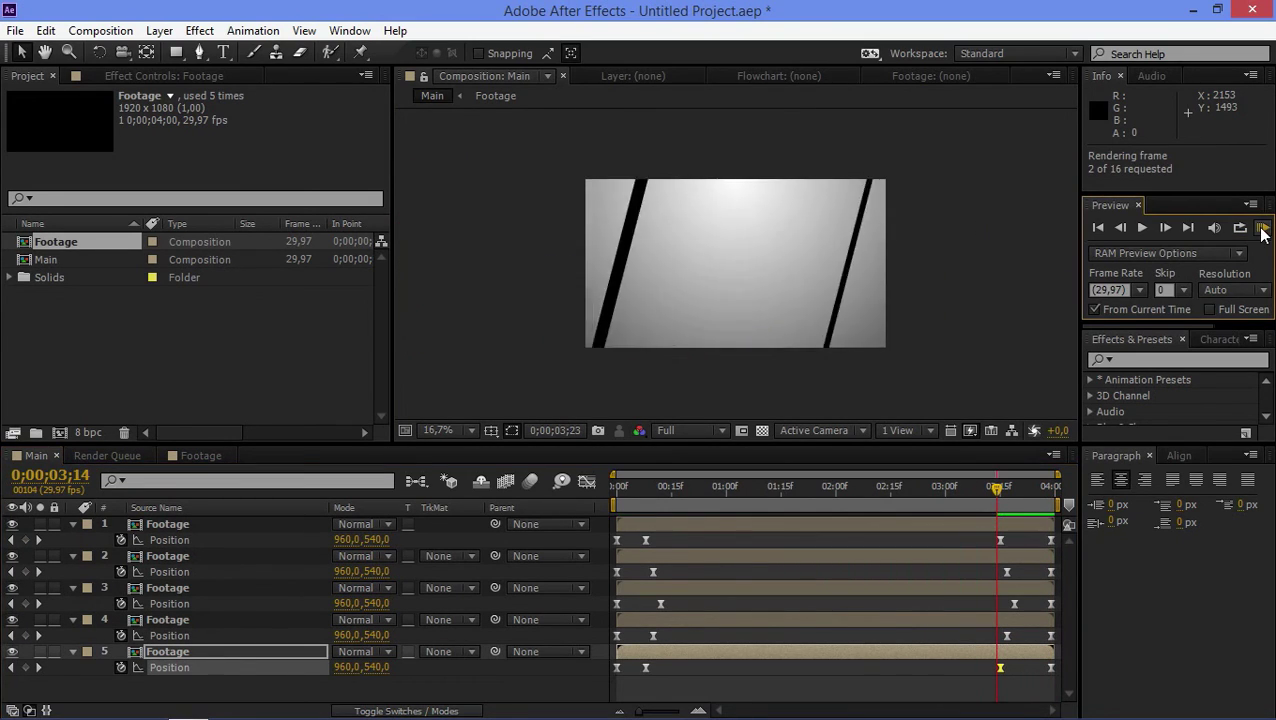
Play all 120 frames of Main from 0;00;00;00 in realtime, then stop playback
{"action": "left_click", "coordinate": [650, 539]}
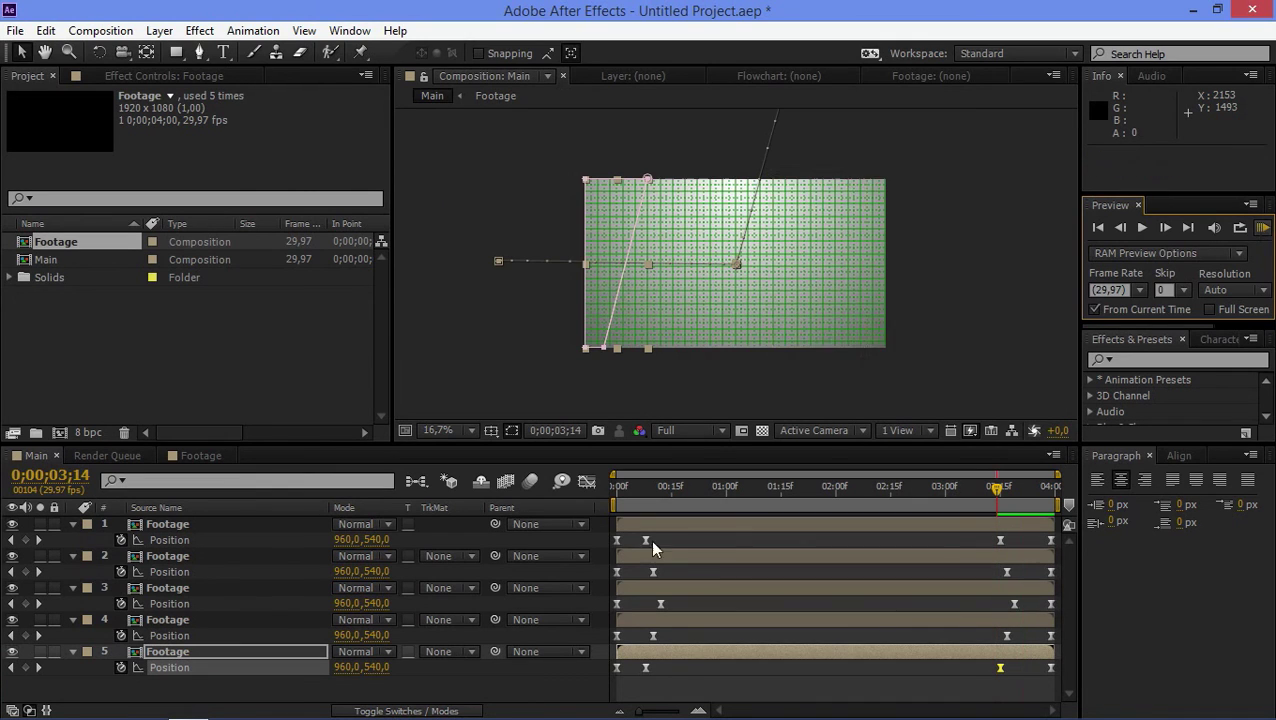
{"action": "left_click", "coordinate": [1262, 228]}
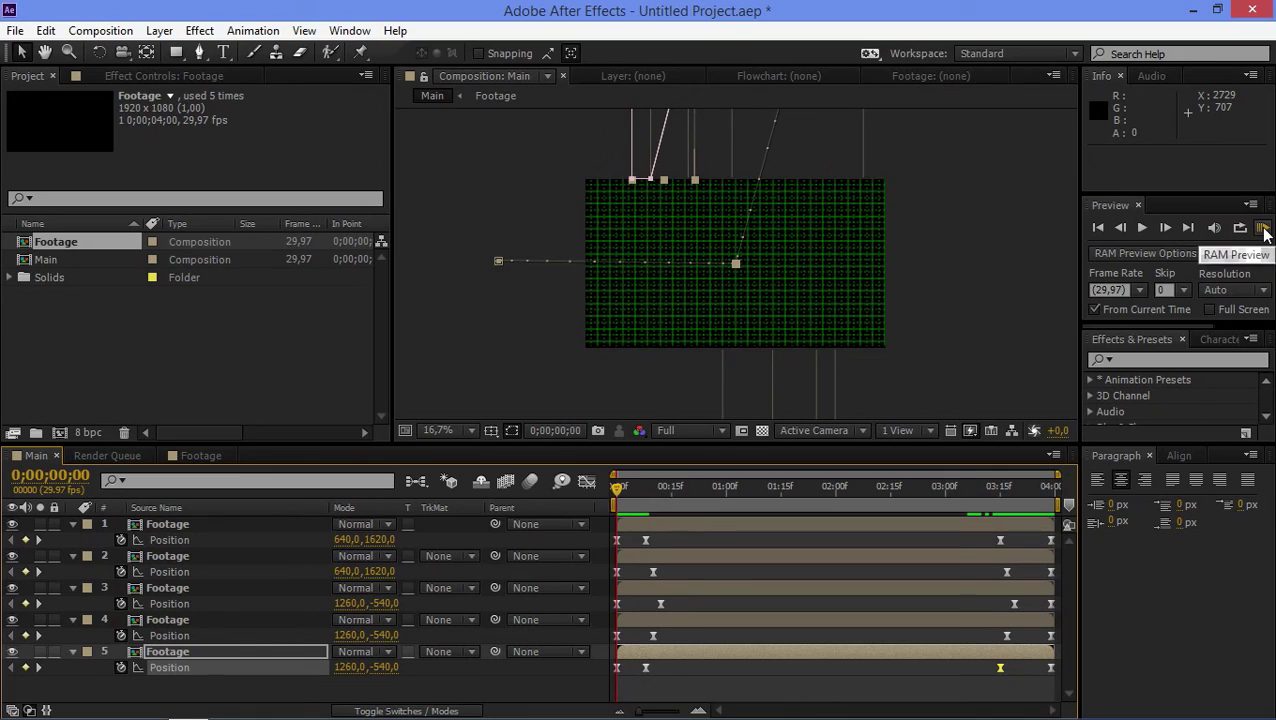
{"action": "left_click", "coordinate": [1262, 228]}
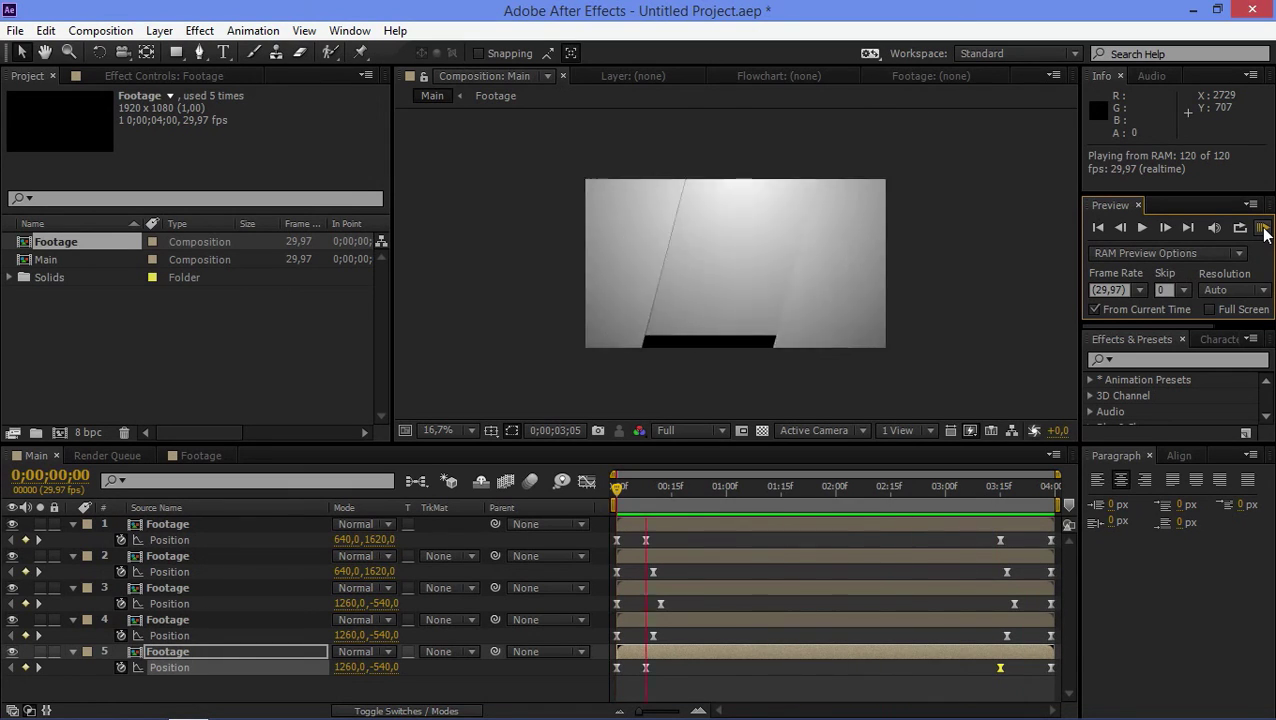
{"action": "key", "text": "space"}
{"action": "left_click", "coordinate": [453, 436]}
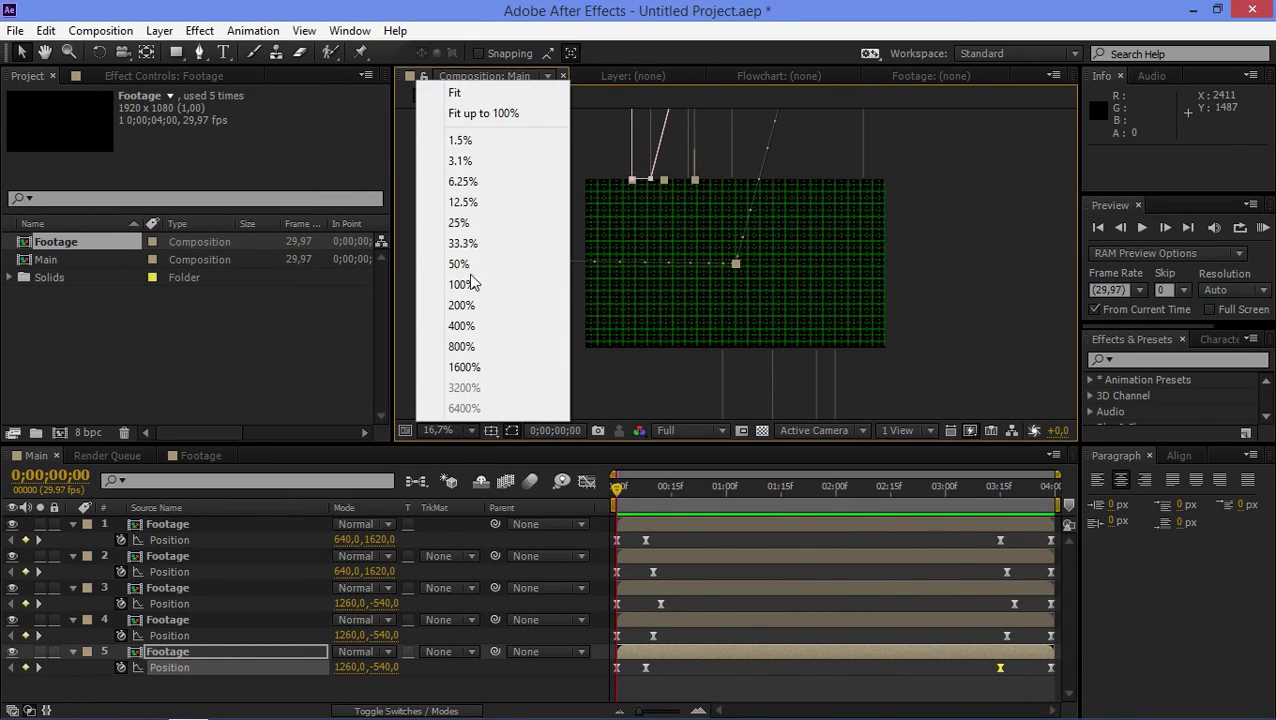
Set the viewer magnification to Fit up to 100% and deselect layer 5
{"action": "left_click", "coordinate": [482, 103]}
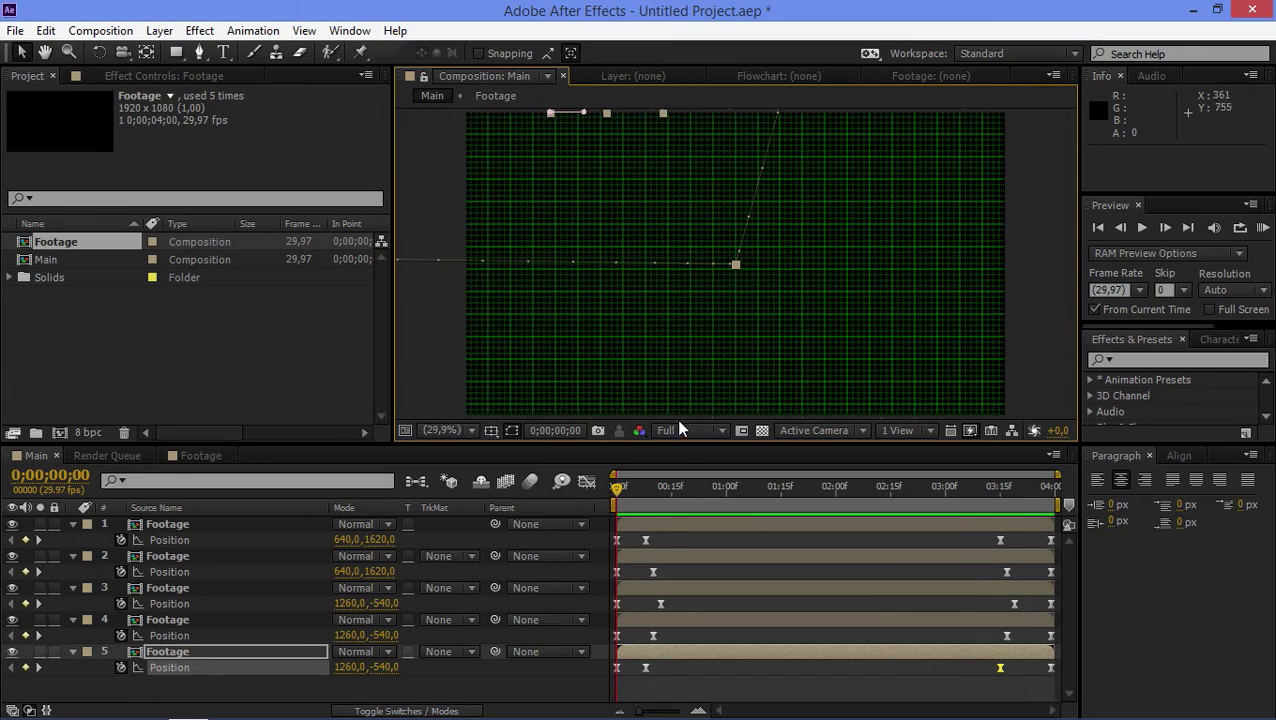
{"action": "left_click", "coordinate": [441, 360]}
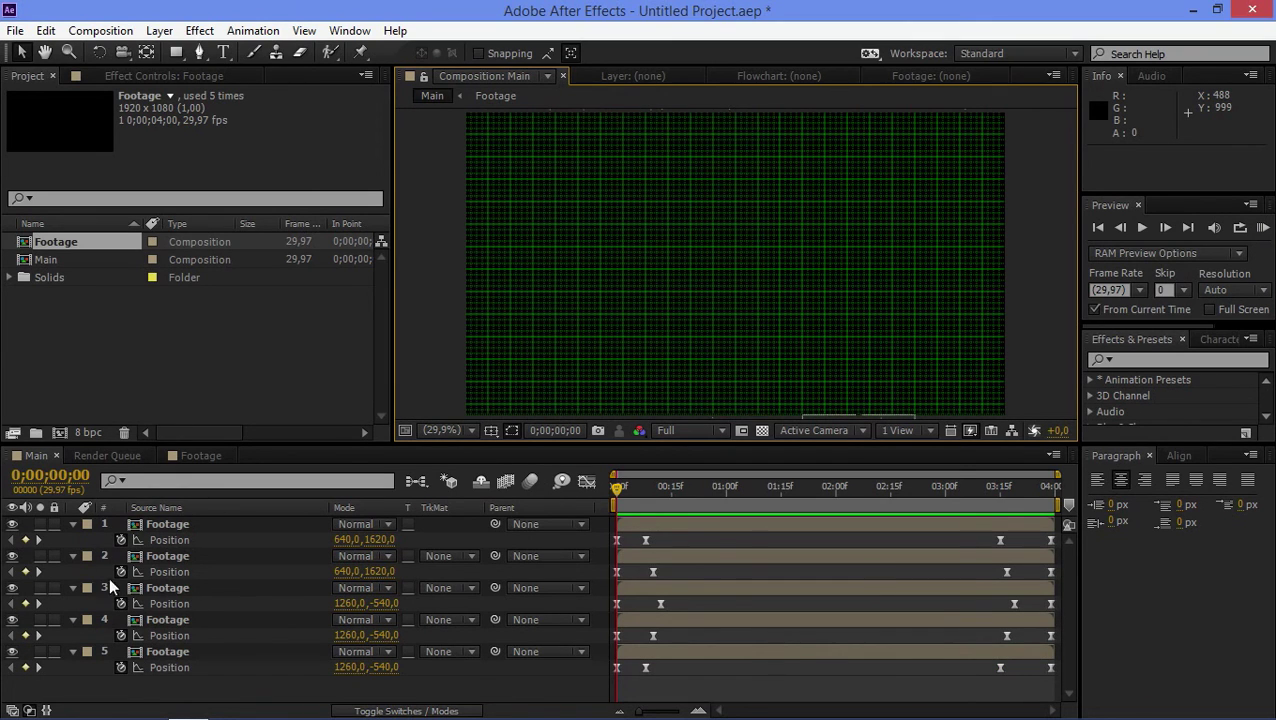